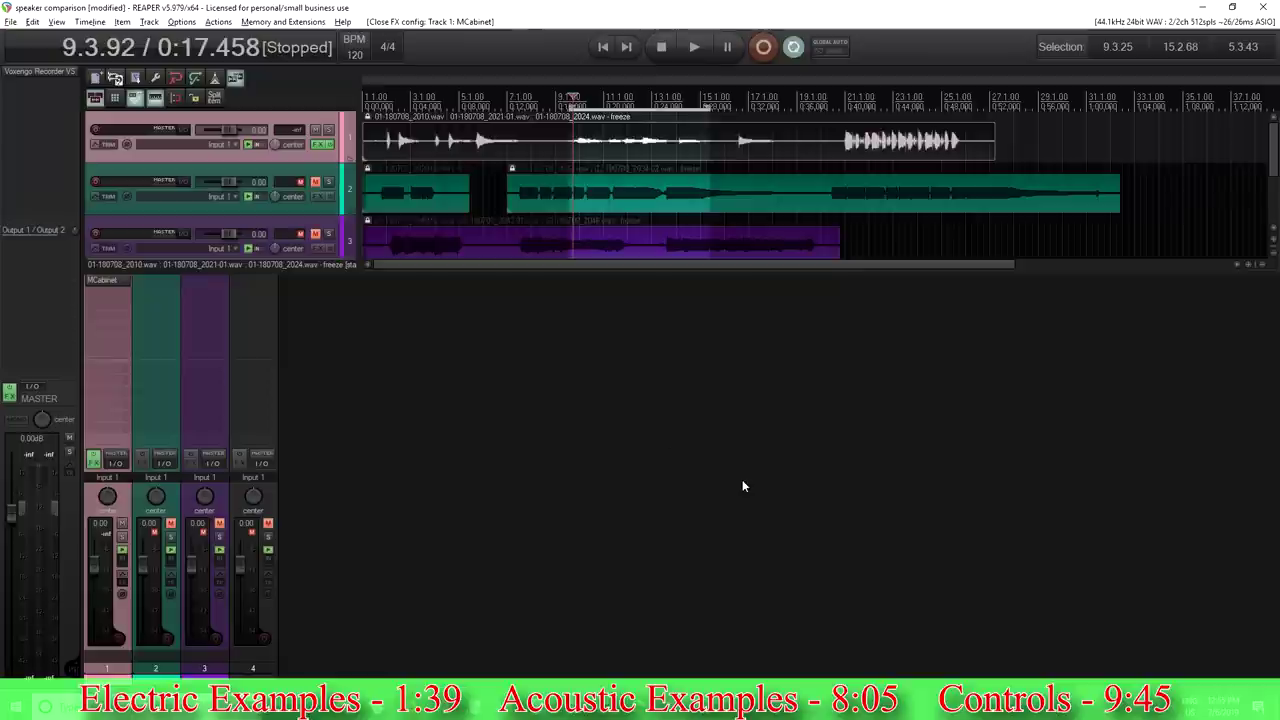
Open track 1's MCabinet window and move it lower on screen.
{"action": "left_click", "coordinate": [109, 283]}
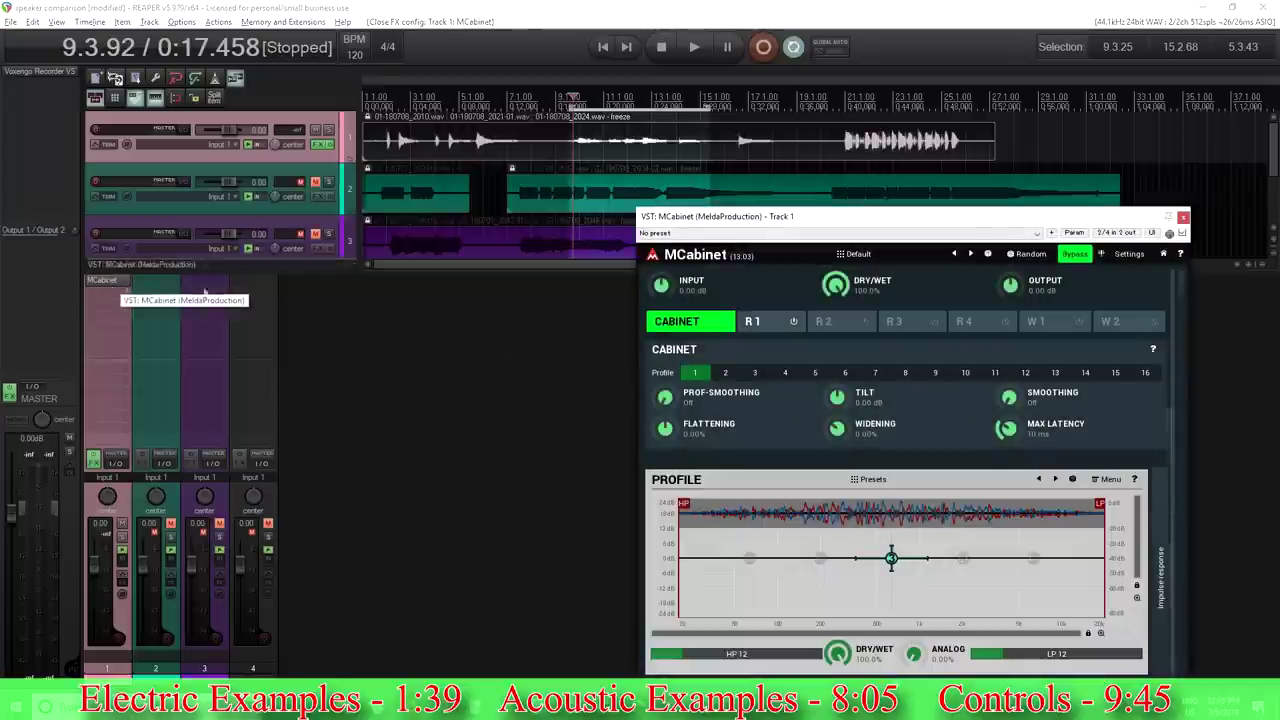
{"action": "left_click_drag", "start_coordinate": [746, 217], "coordinate": [563, 156]}
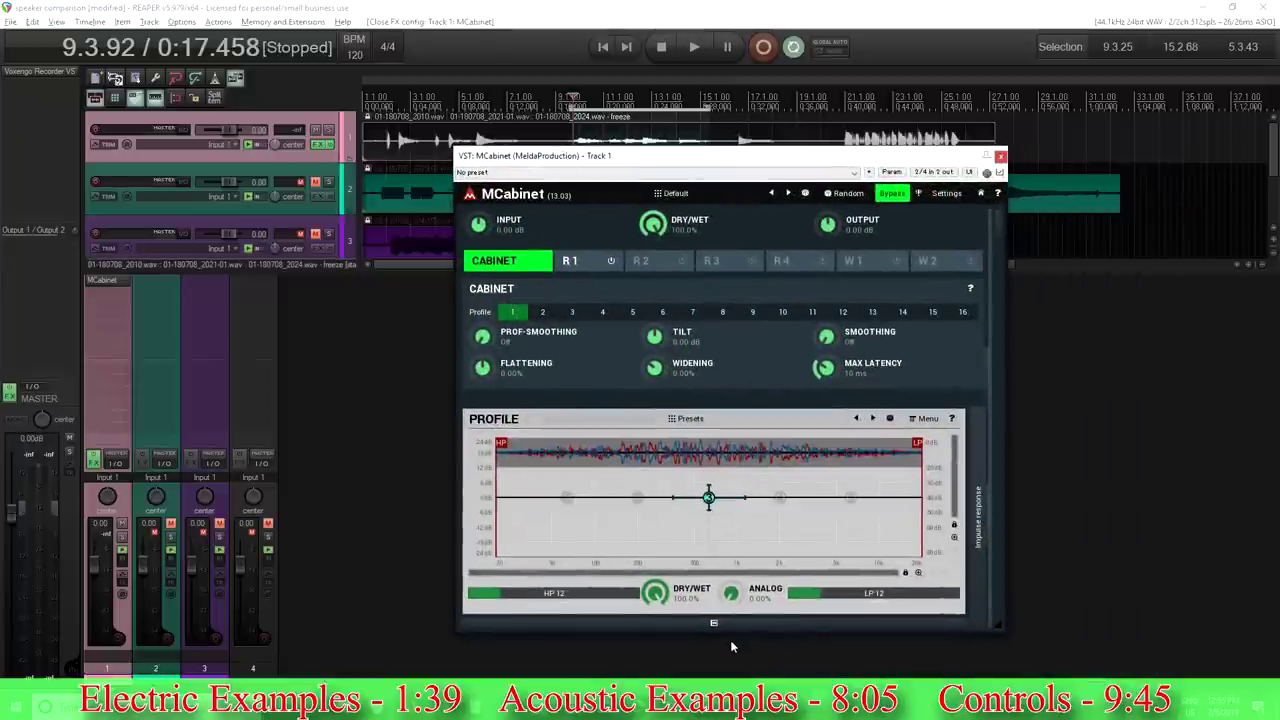
{"action": "left_click", "coordinate": [699, 163]}
{"action": "left_click_drag", "start_coordinate": [699, 163], "coordinate": [681, 224]}
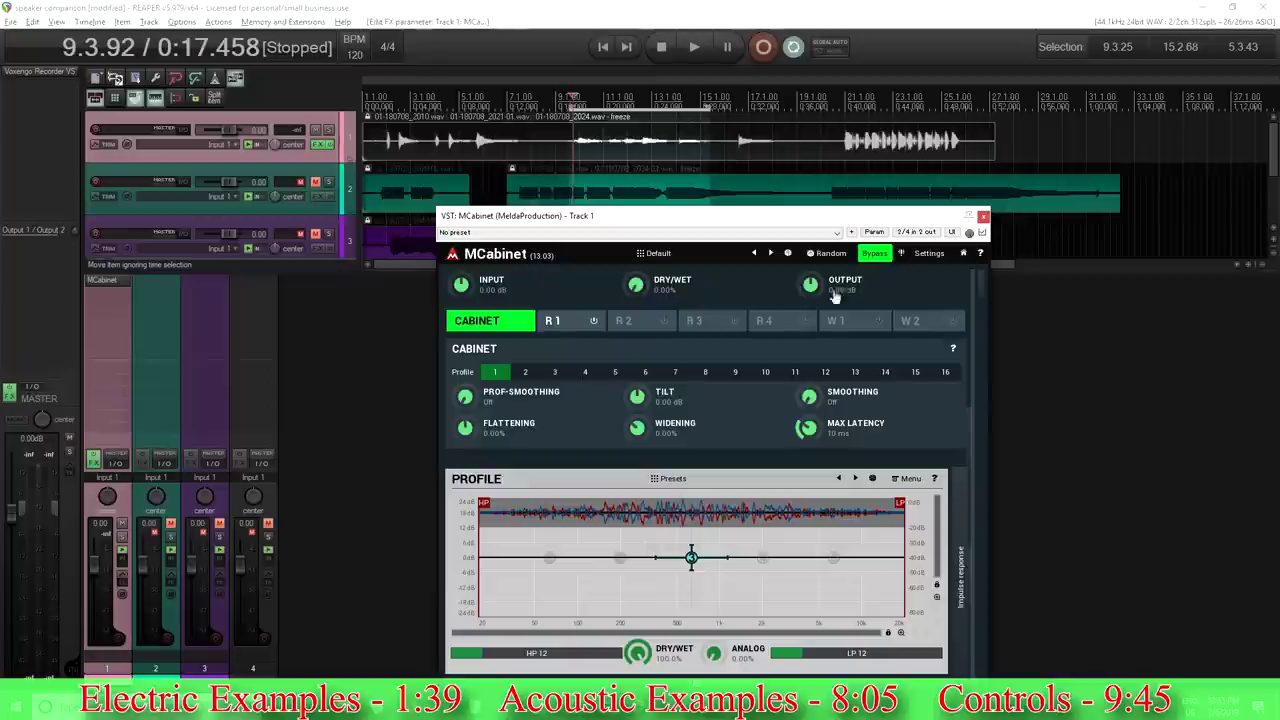
Take MCabinet out of bypass, audition it with output reset to 0 dB, and open Presets.
{"action": "left_click", "coordinate": [875, 253]}
{"action": "left_click_drag", "start_coordinate": [810, 285], "coordinate": [812, 277]}
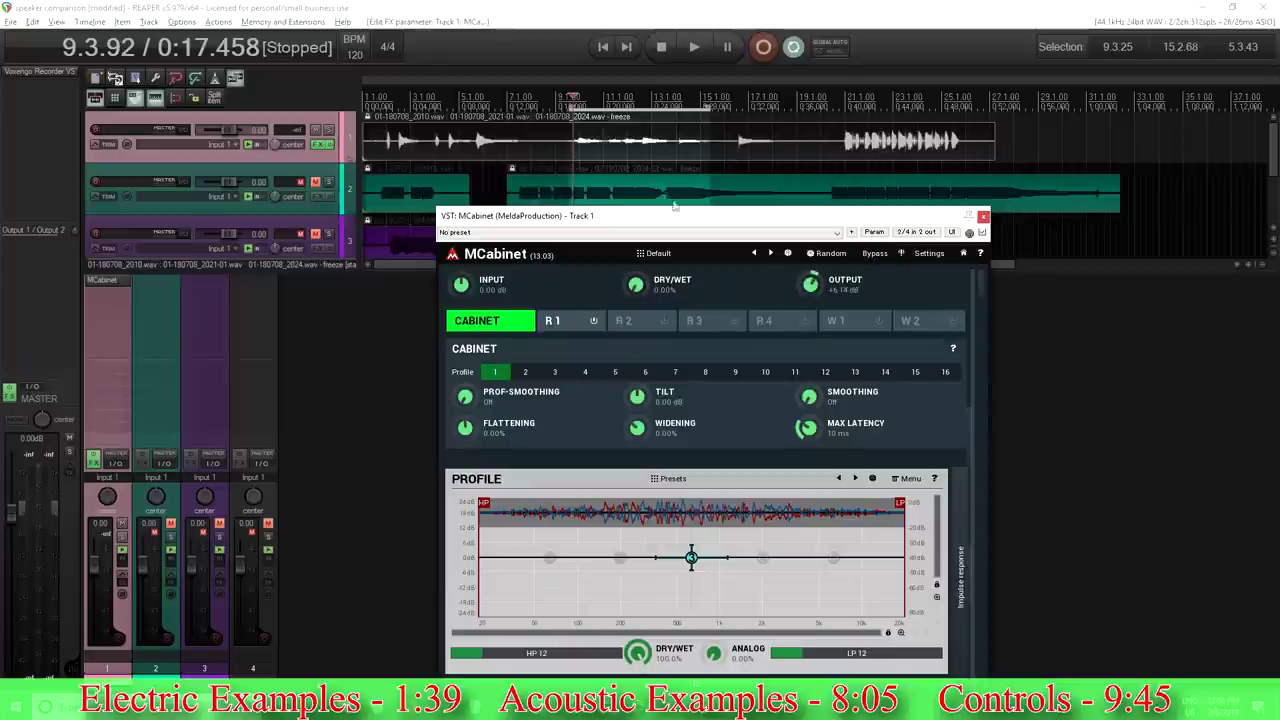
{"action": "left_click", "coordinate": [692, 48]}
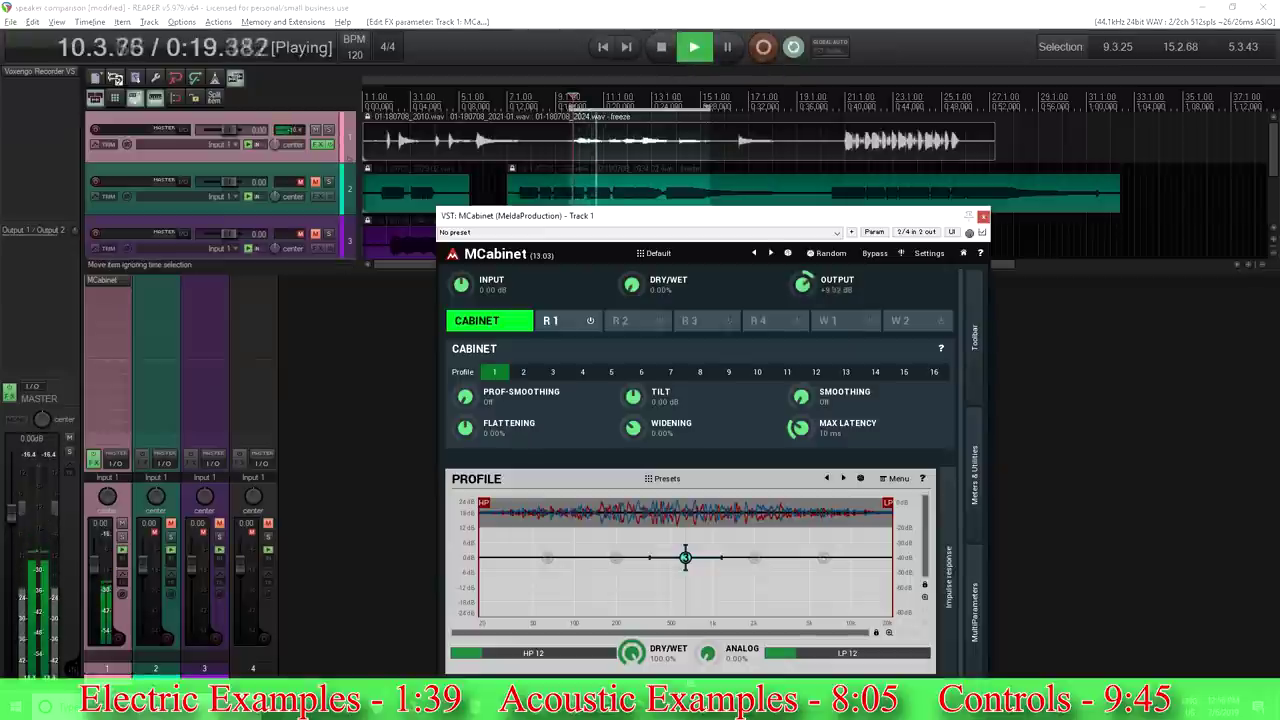
{"action": "double_click", "coordinate": [803, 285]}
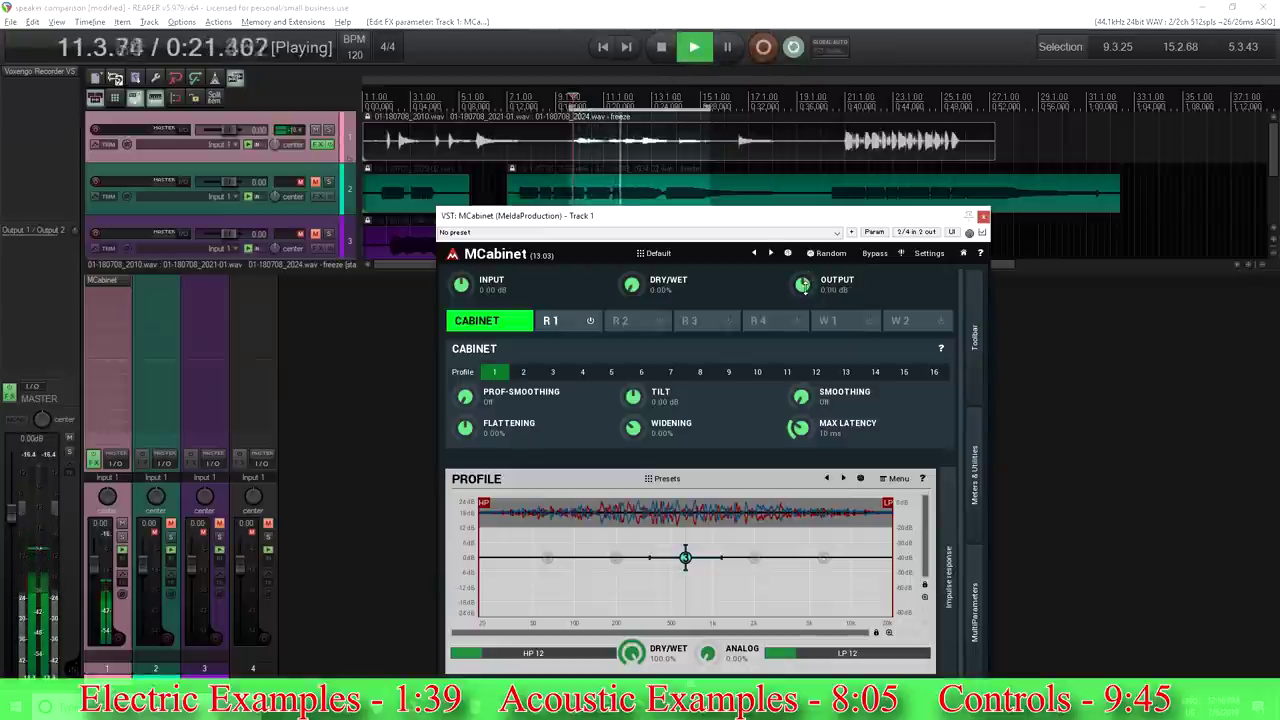
{"action": "left_click", "coordinate": [661, 48]}
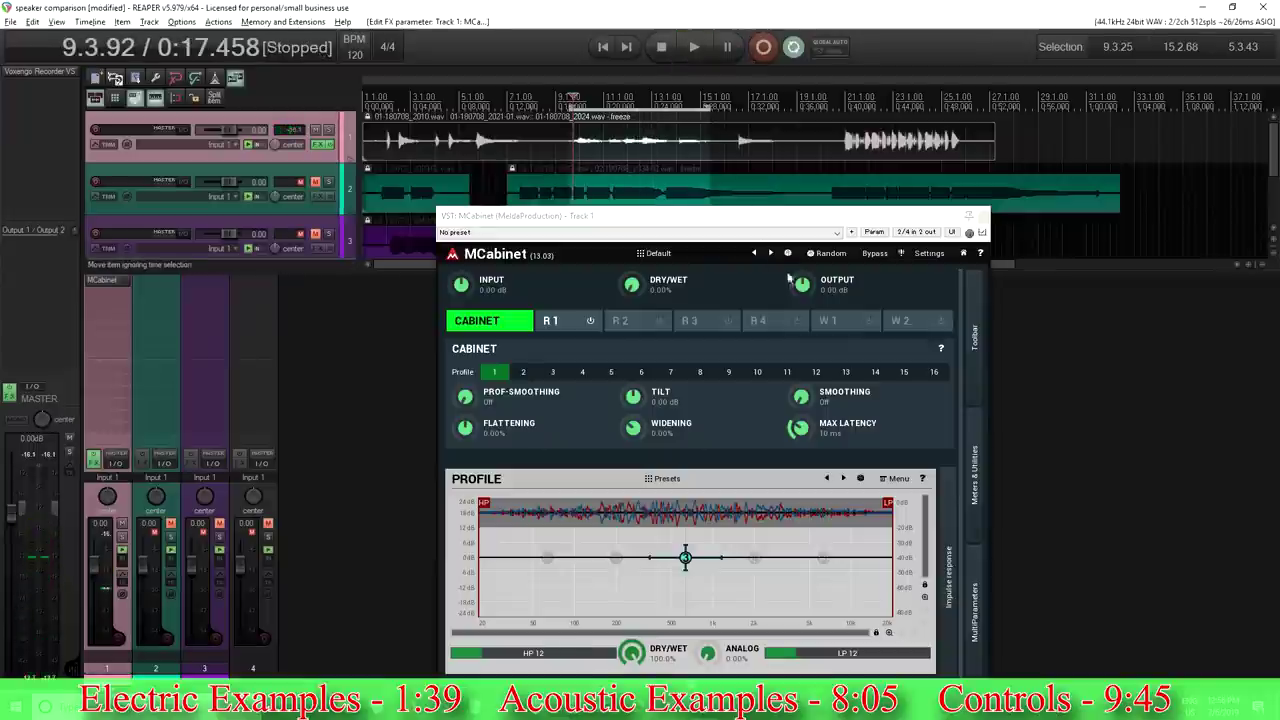
{"action": "left_click", "coordinate": [658, 254]}
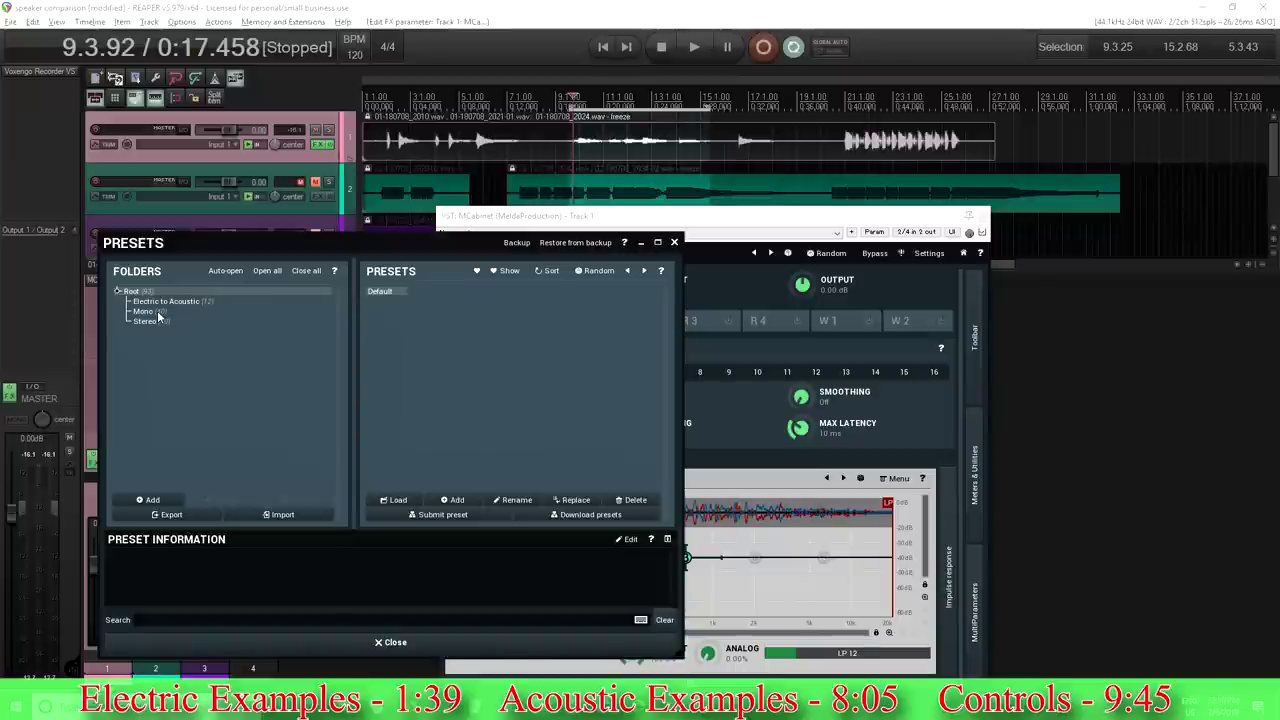
Filter the Mono presets by 'low', load British American Crunch, and rearrange both windows.
{"action": "left_click", "coordinate": [158, 316]}
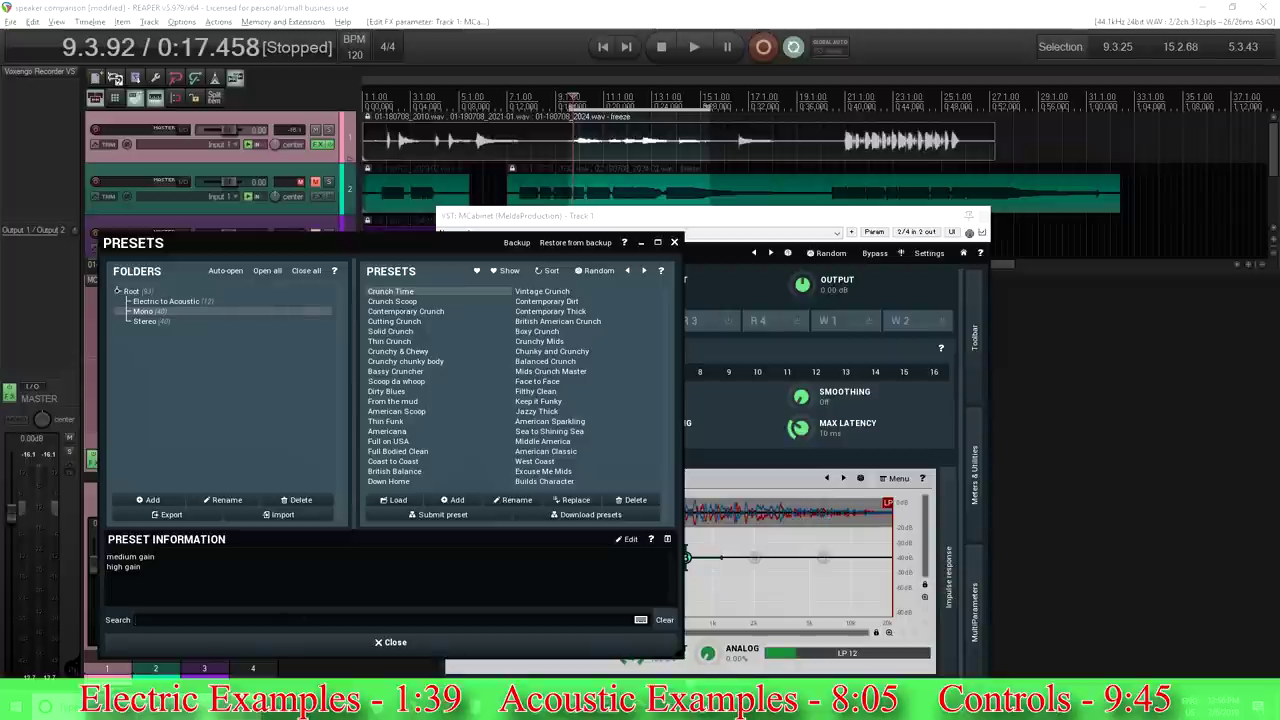
{"action": "type", "text": "low"}
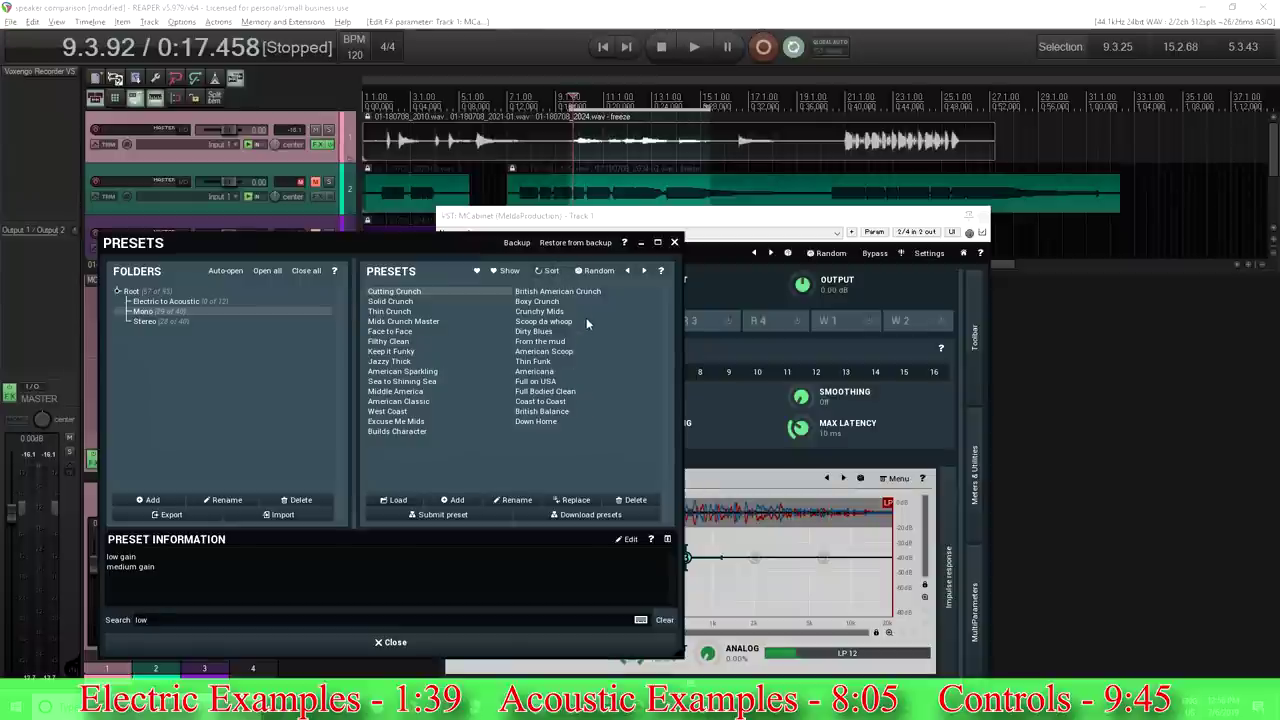
{"action": "left_click", "coordinate": [565, 293]}
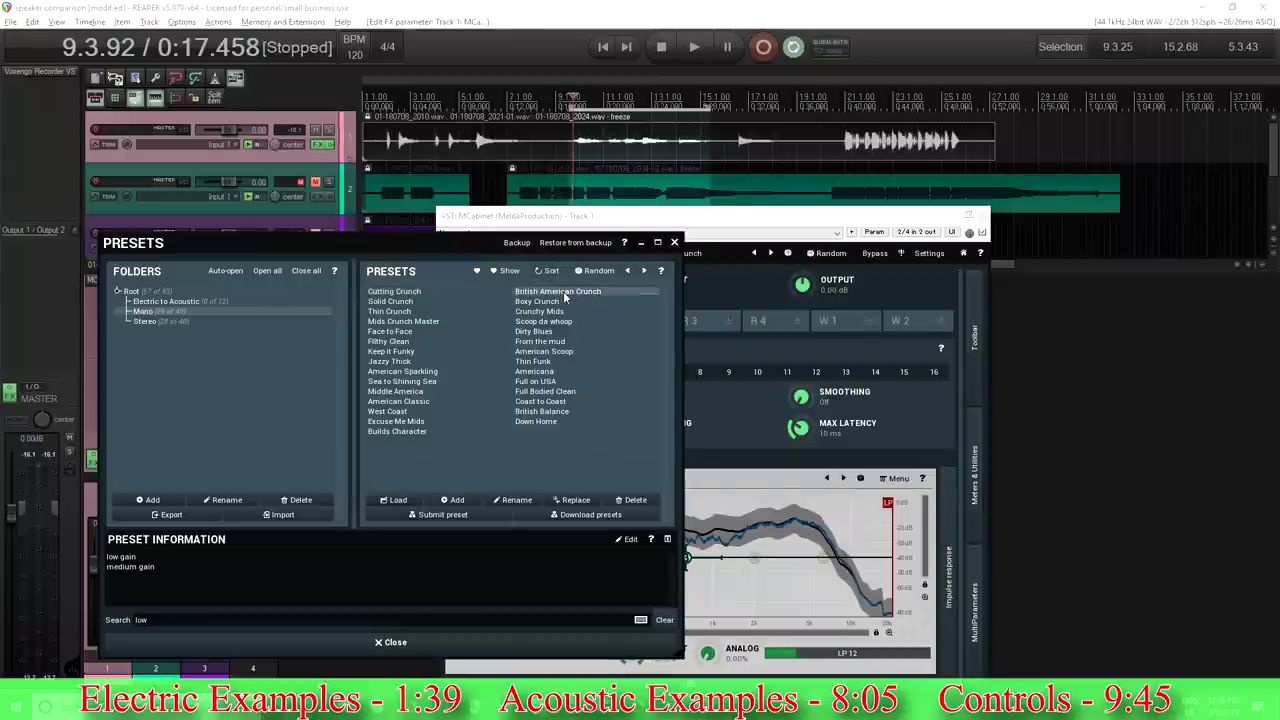
{"action": "left_click_drag", "start_coordinate": [434, 244], "coordinate": [360, 199]}
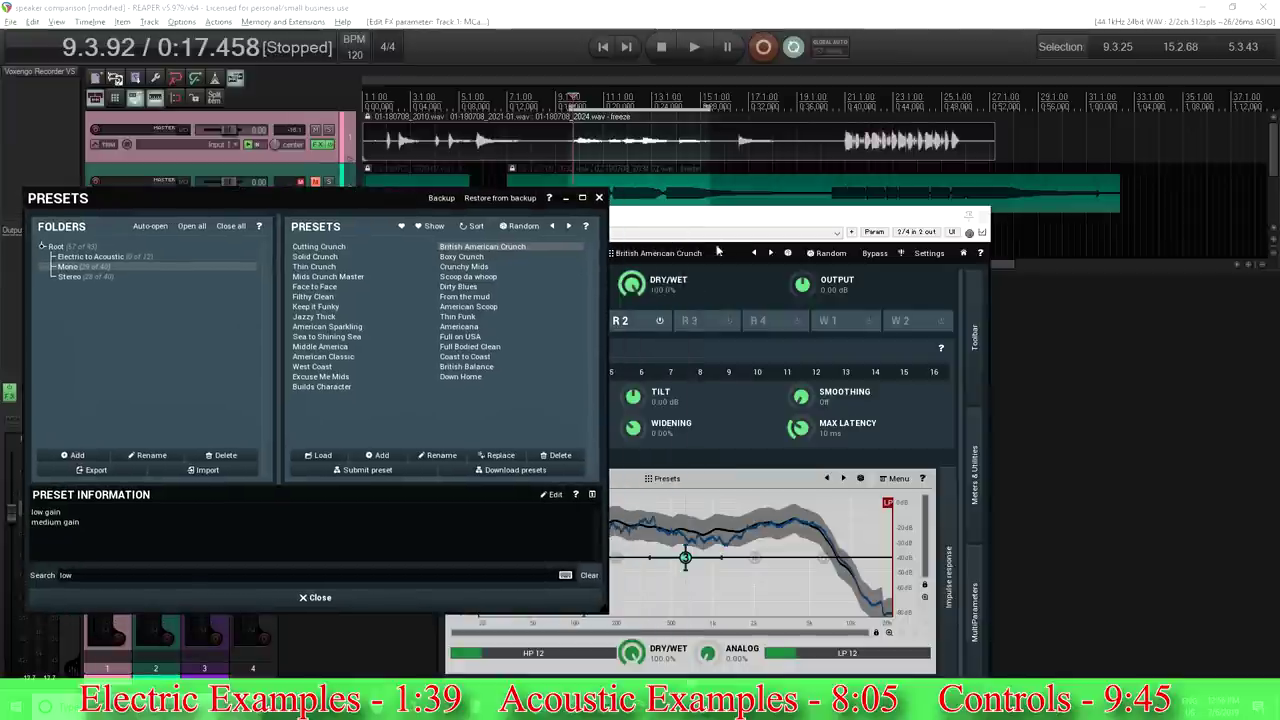
{"action": "left_click_drag", "start_coordinate": [682, 229], "coordinate": [854, 212]}
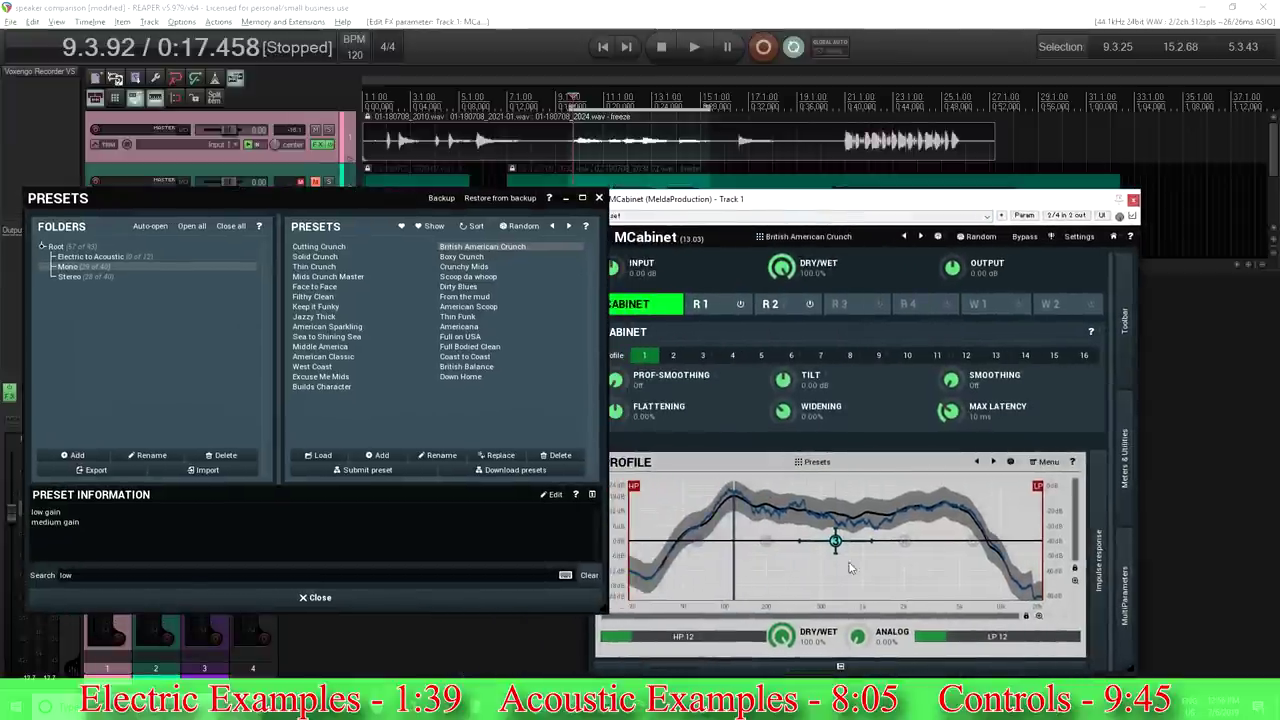
{"action": "left_click_drag", "start_coordinate": [300, 207], "coordinate": [327, 260]}
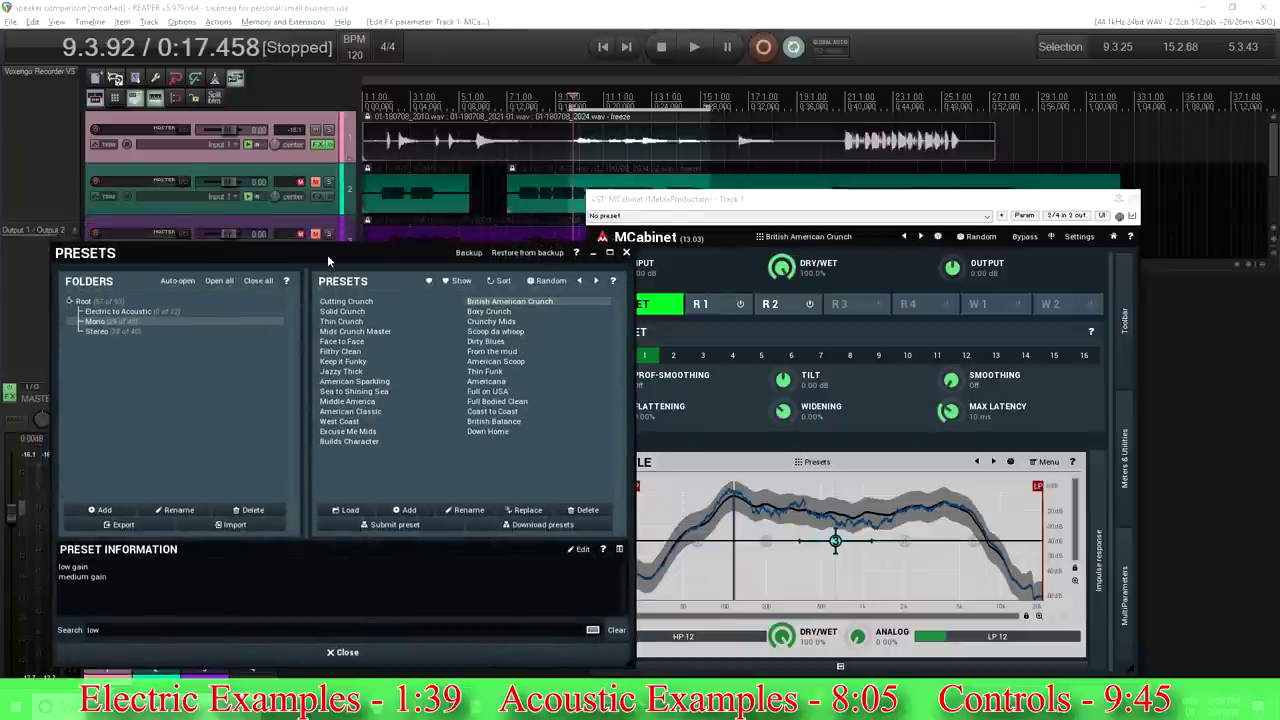
Audition British American Crunch, then load and audition Boxy Crunch.
{"action": "left_click", "coordinate": [694, 48]}
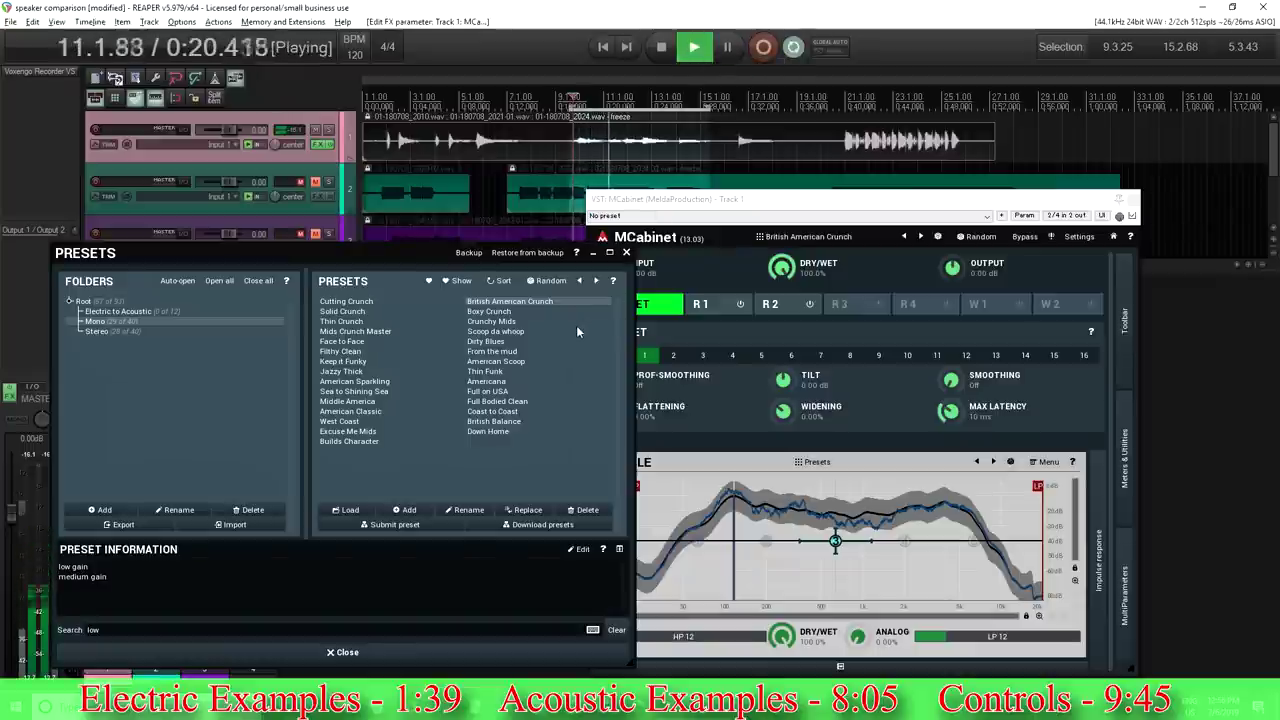
{"action": "left_click", "coordinate": [661, 47]}
{"action": "left_click", "coordinate": [489, 311]}
{"action": "key", "text": "space"}
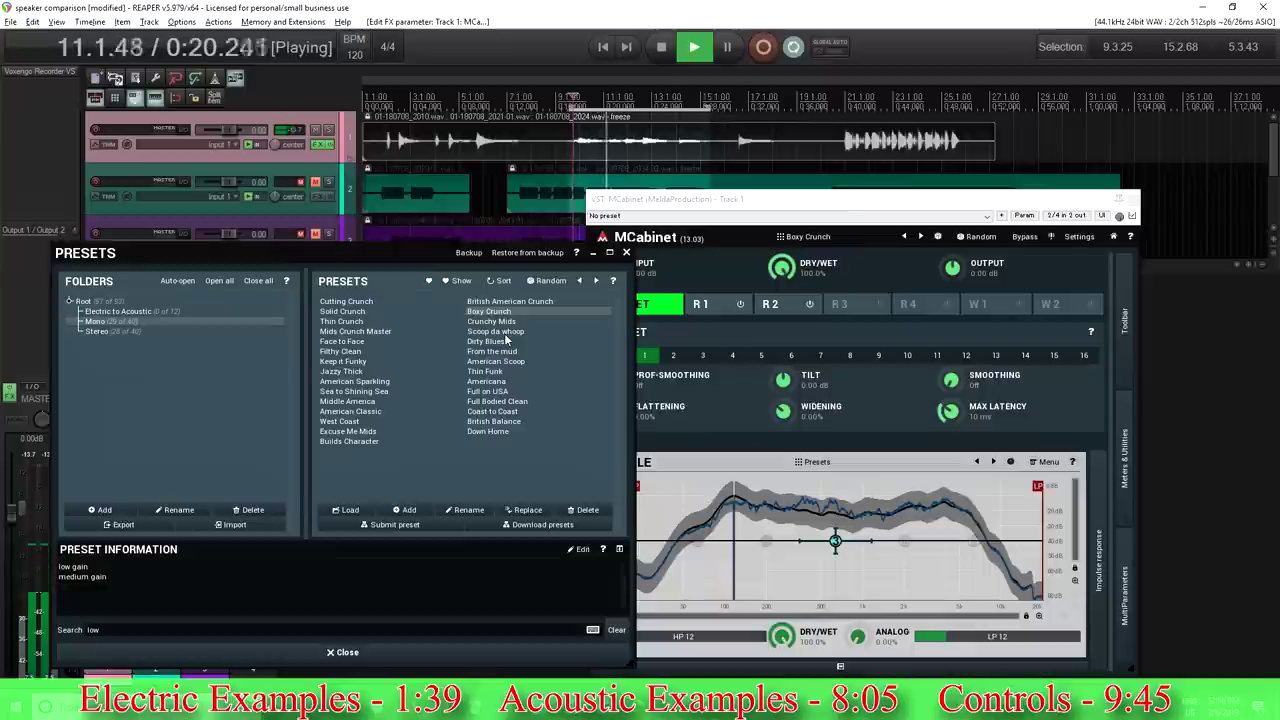
{"action": "left_click", "coordinate": [666, 53]}
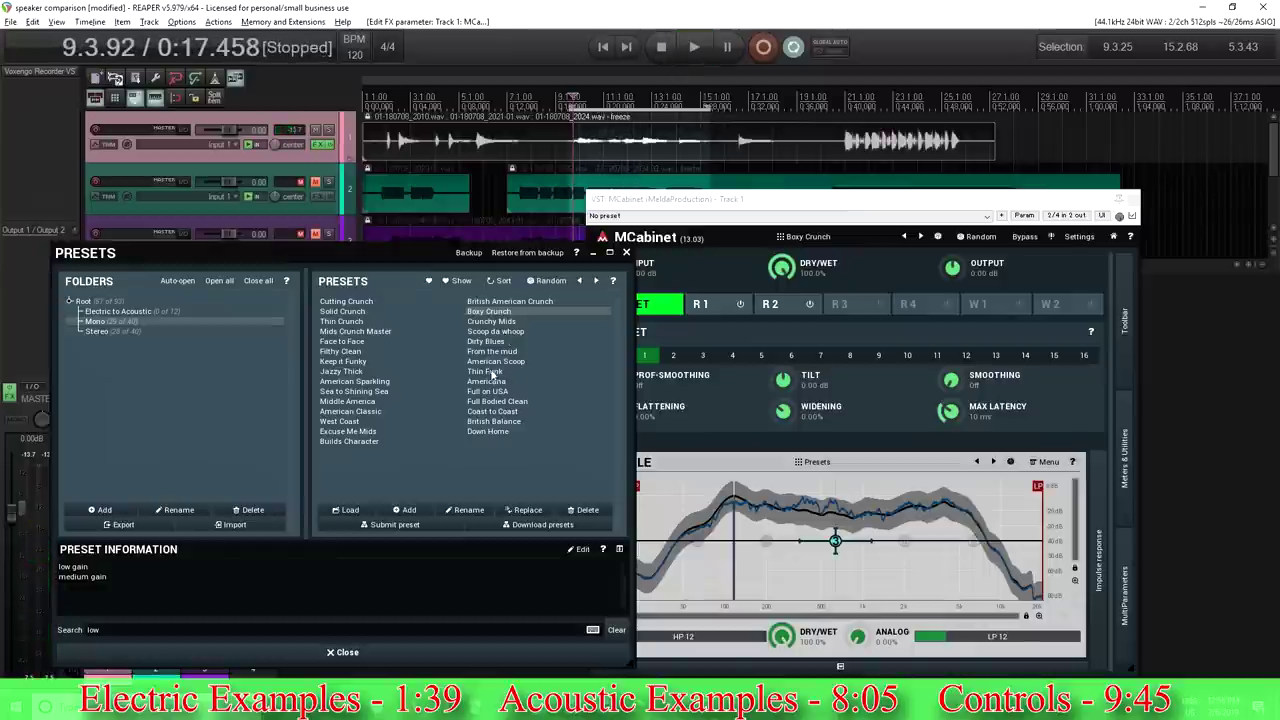
Audition American Scoop and West Coast, keep West Coast, and set the play position to 20.4.23.
{"action": "left_click", "coordinate": [494, 361]}
{"action": "left_click", "coordinate": [697, 55]}
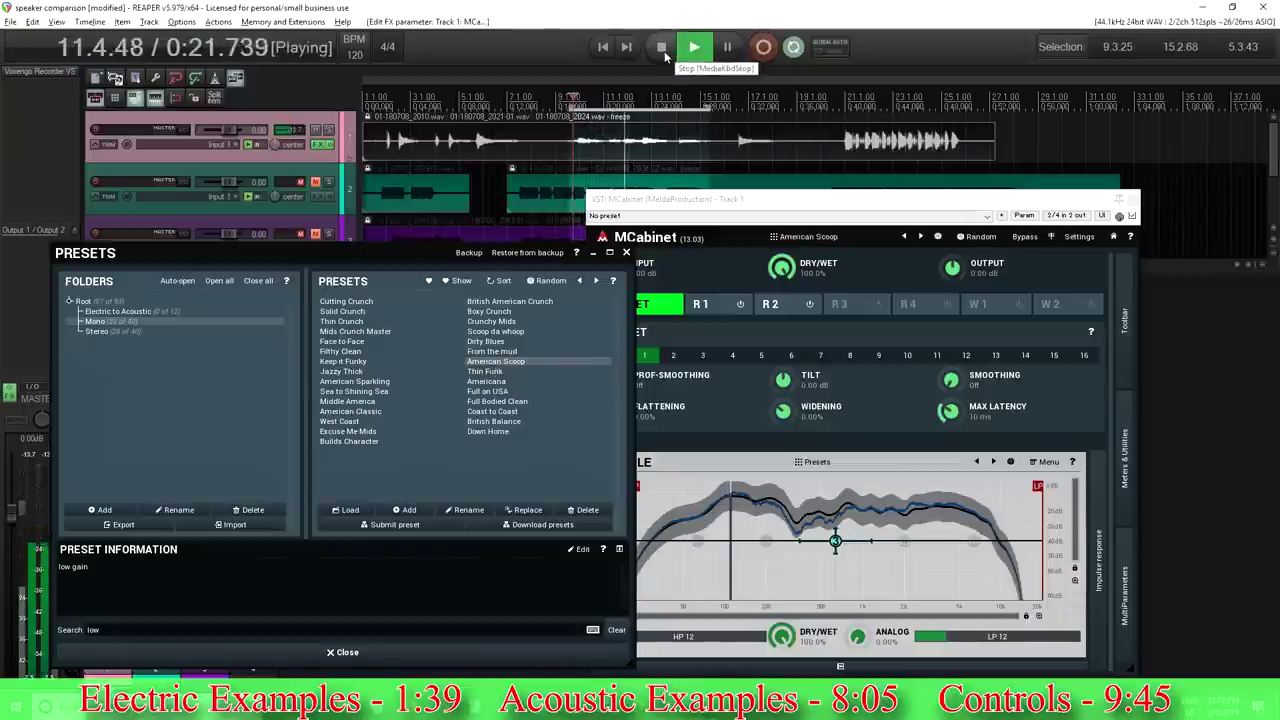
{"action": "left_click", "coordinate": [663, 54]}
{"action": "left_click", "coordinate": [345, 422]}
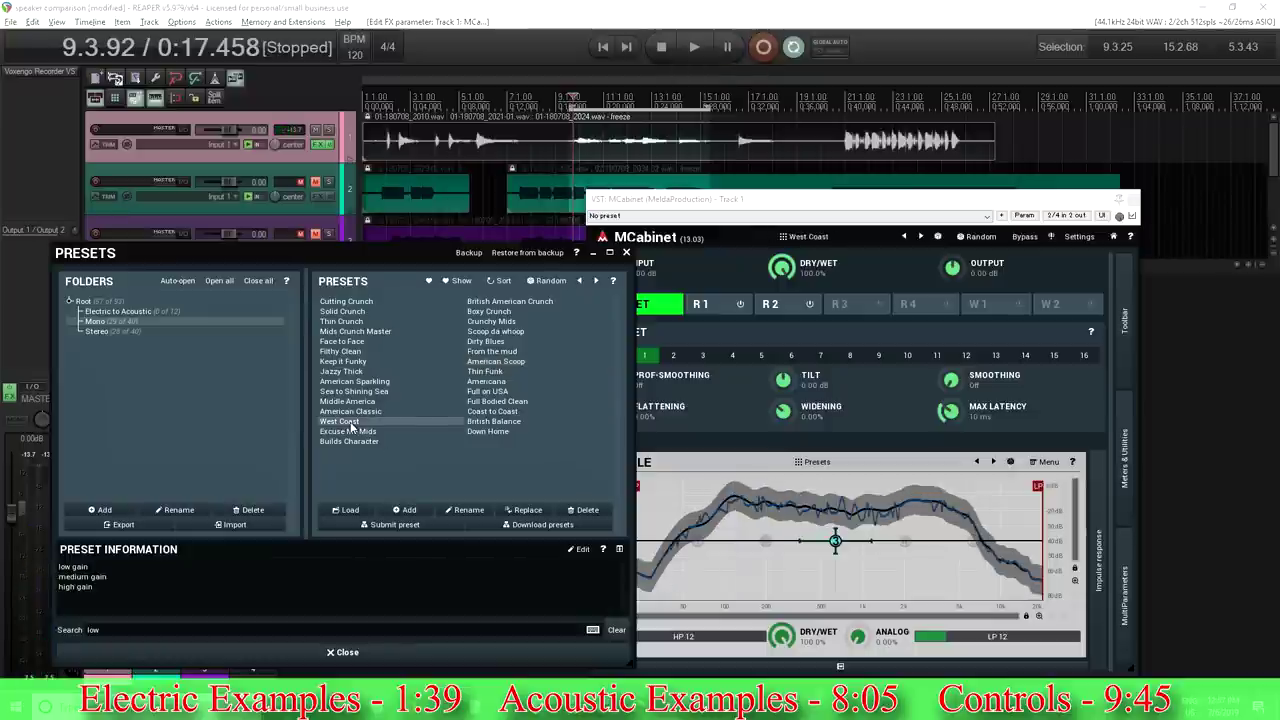
{"action": "left_click", "coordinate": [692, 47]}
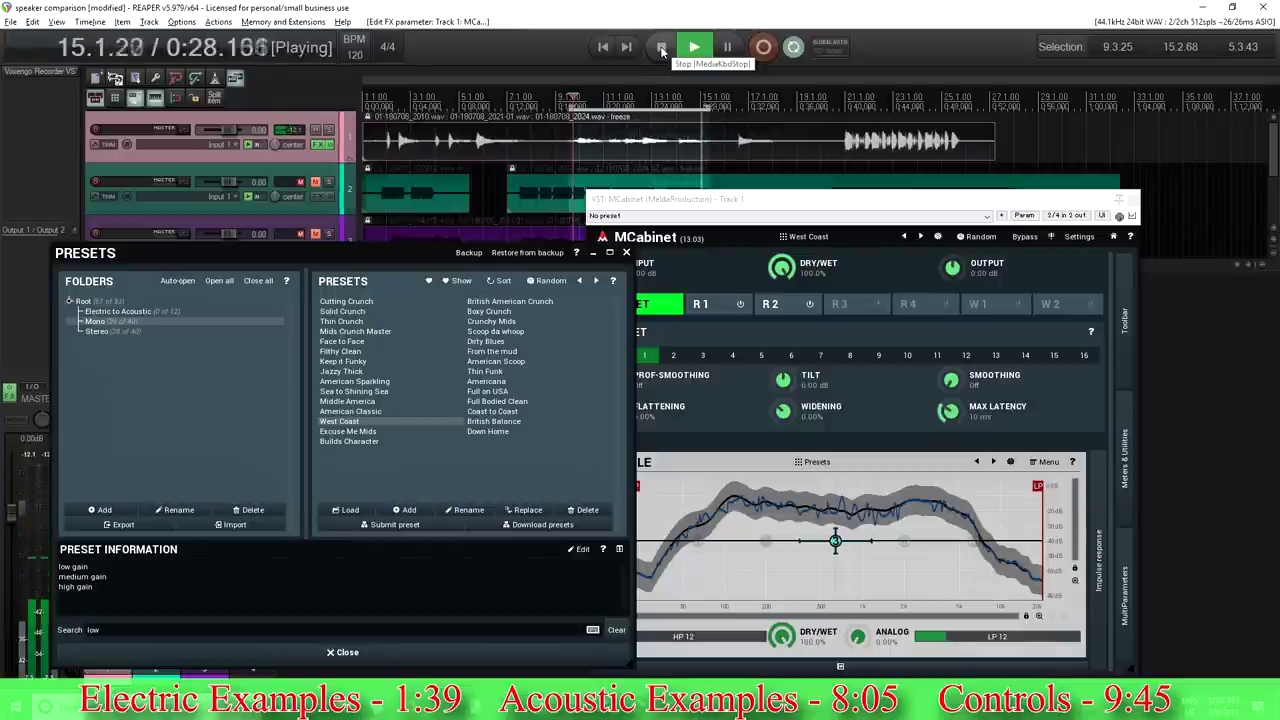
{"action": "left_click", "coordinate": [661, 48]}
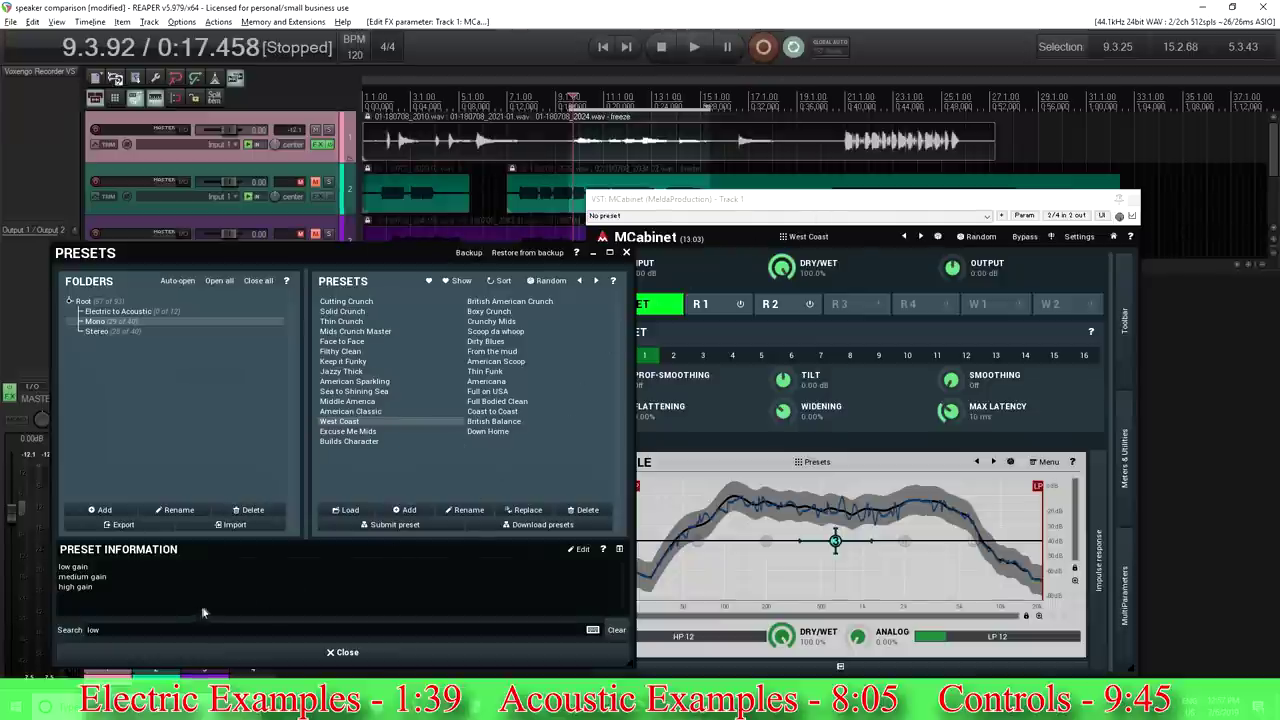
{"action": "left_click", "coordinate": [840, 152]}
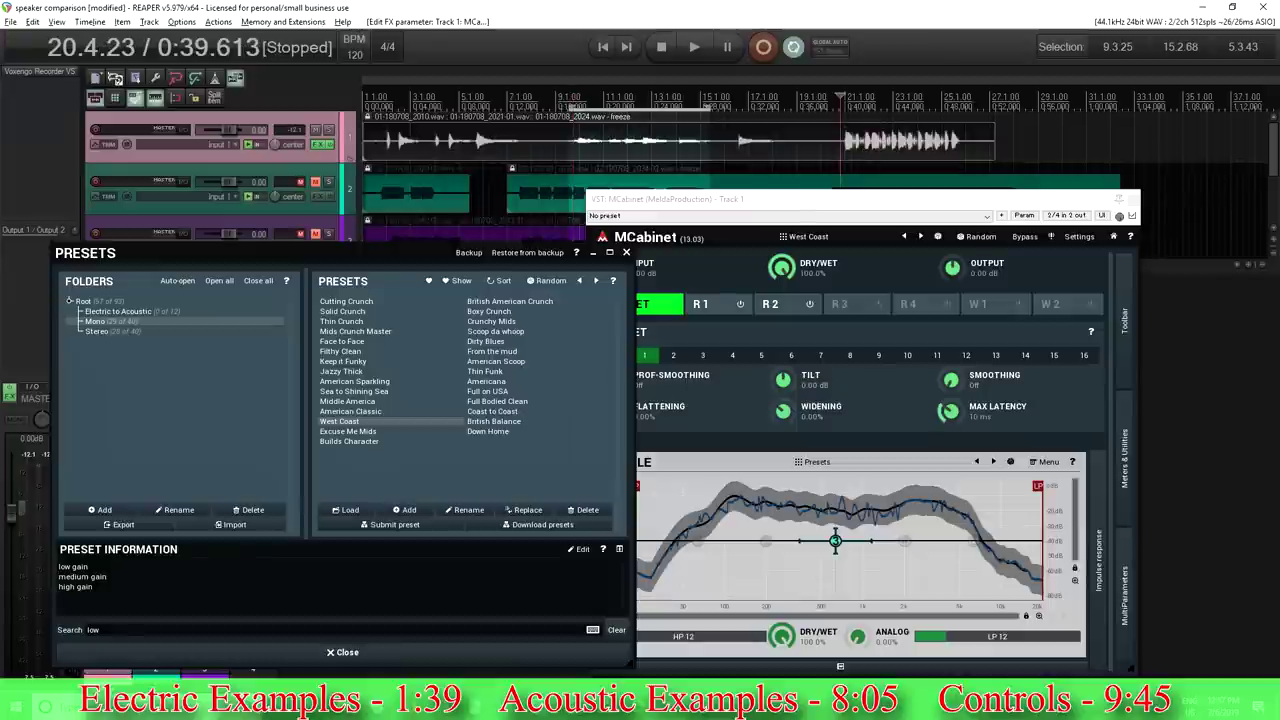
Select 20.4.12–25.4.78 and compare the sound with MCabinet bypassed and active.
{"action": "left_click_drag", "start_coordinate": [840, 105], "coordinate": [963, 91]}
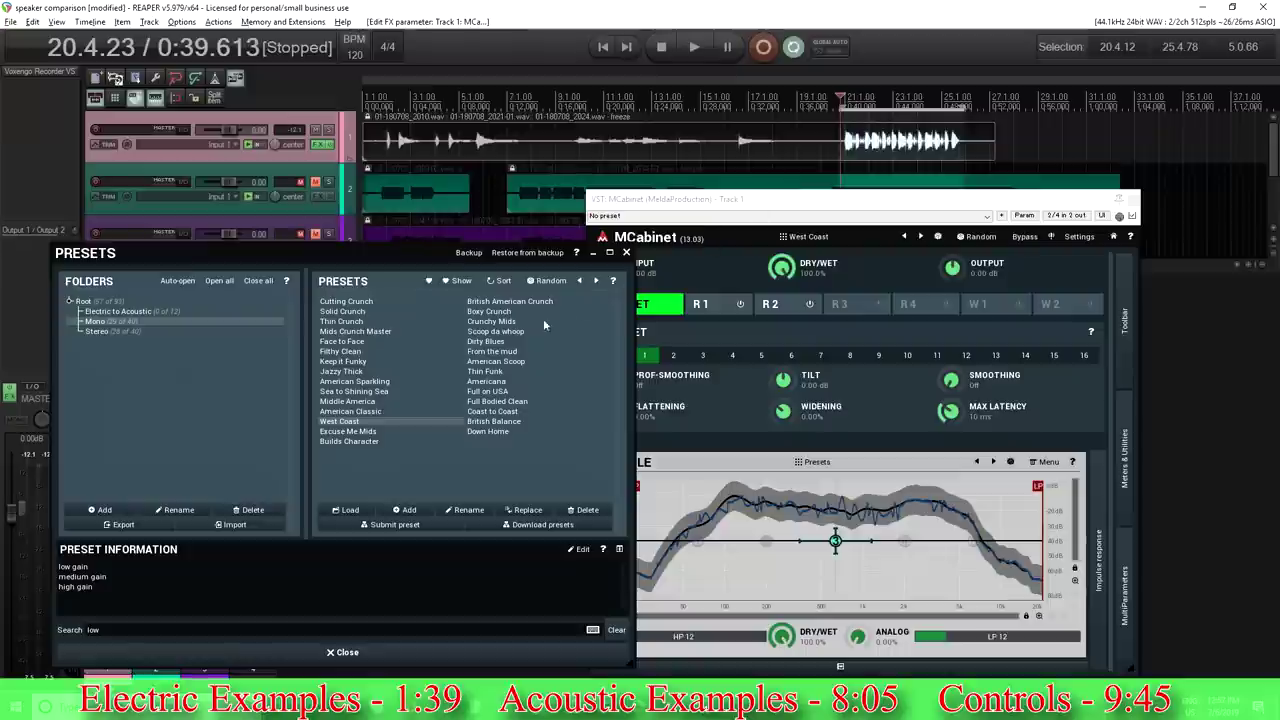
{"action": "left_click", "coordinate": [1024, 237]}
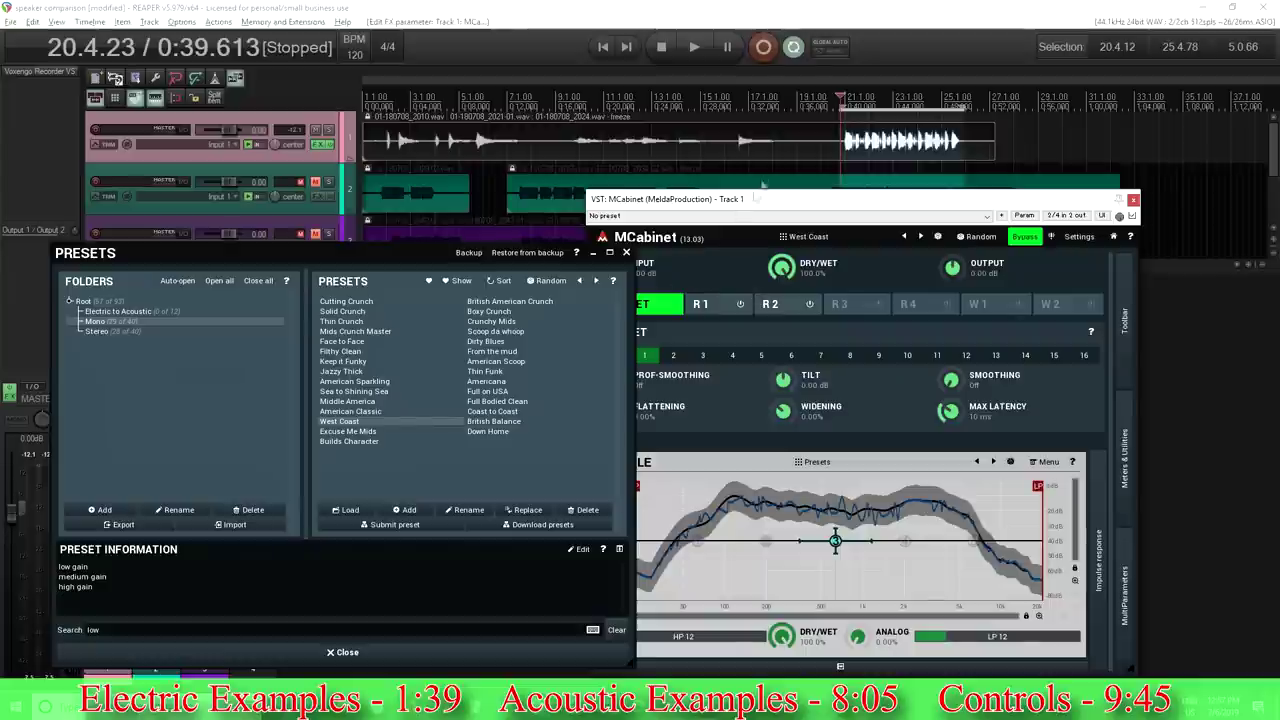
{"action": "left_click", "coordinate": [700, 55]}
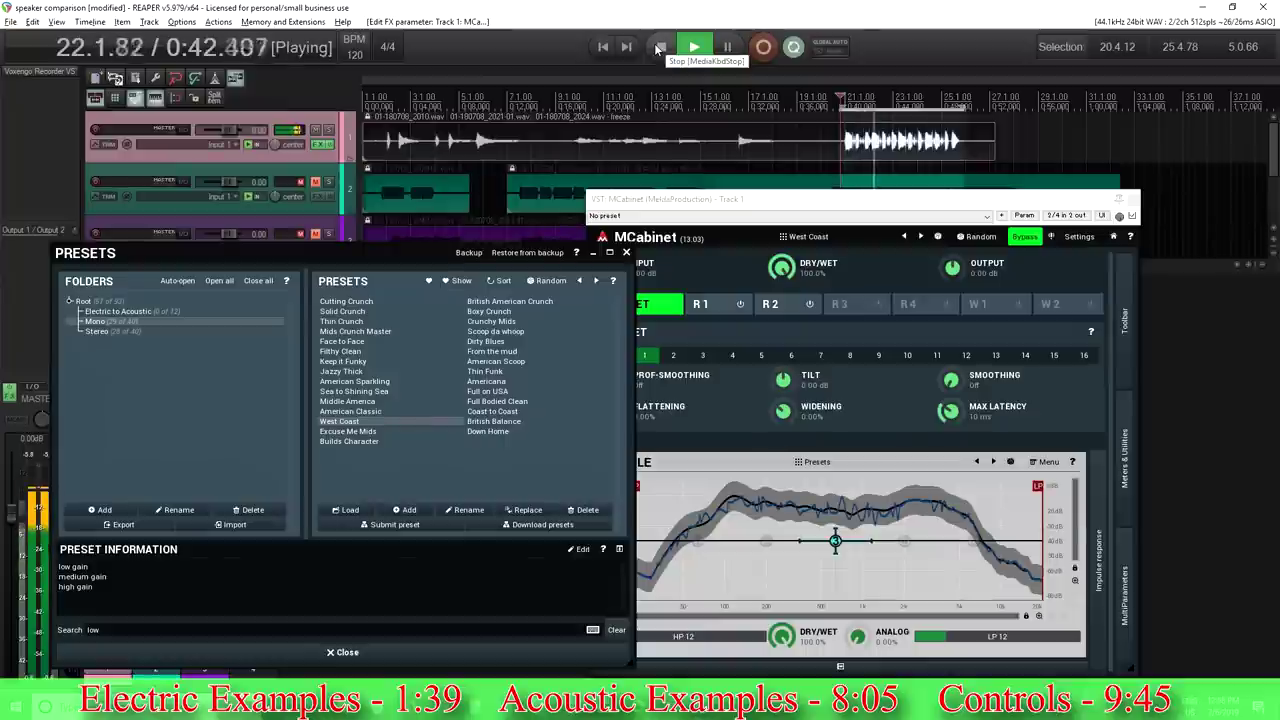
{"action": "left_click", "coordinate": [659, 49]}
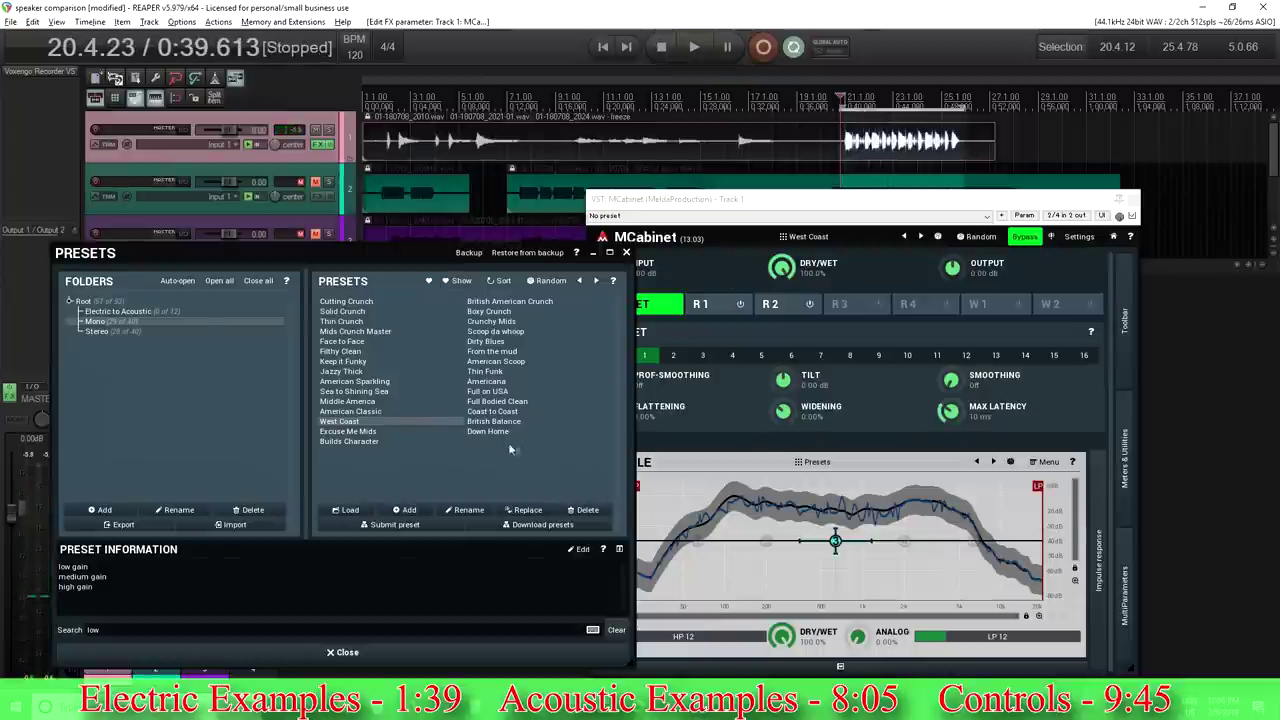
{"action": "left_click", "coordinate": [1022, 248]}
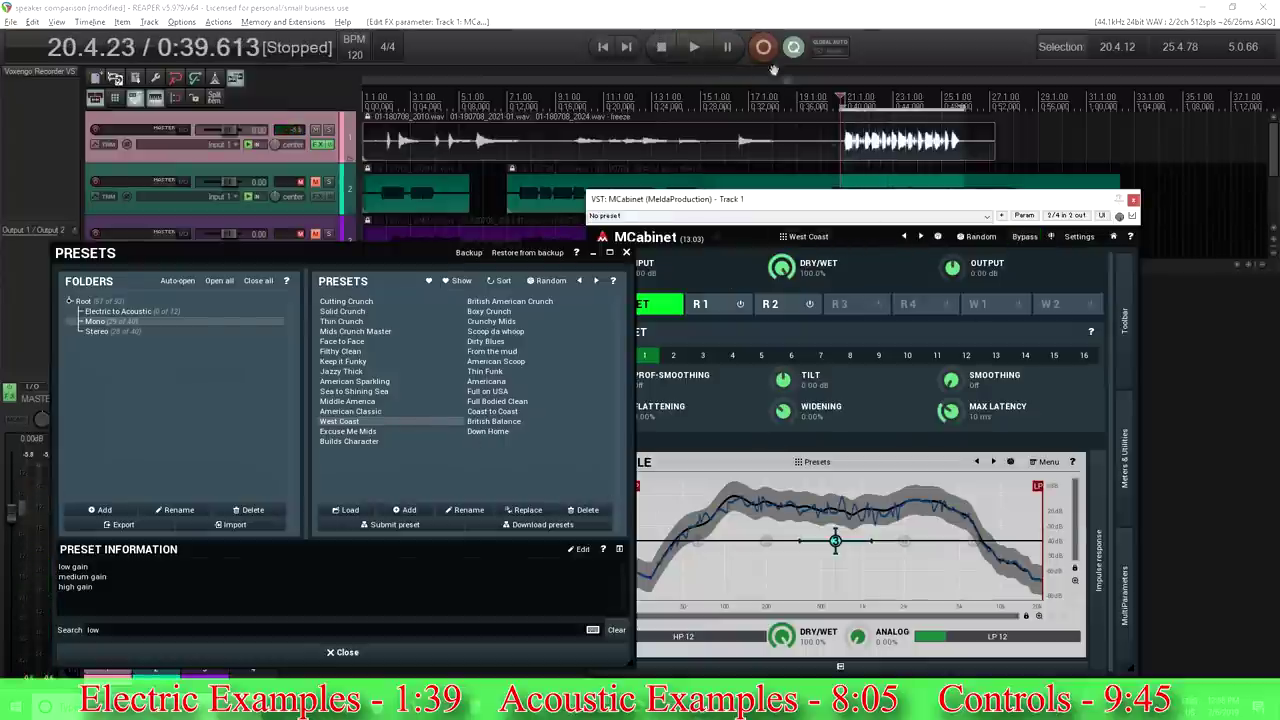
{"action": "left_click", "coordinate": [695, 48]}
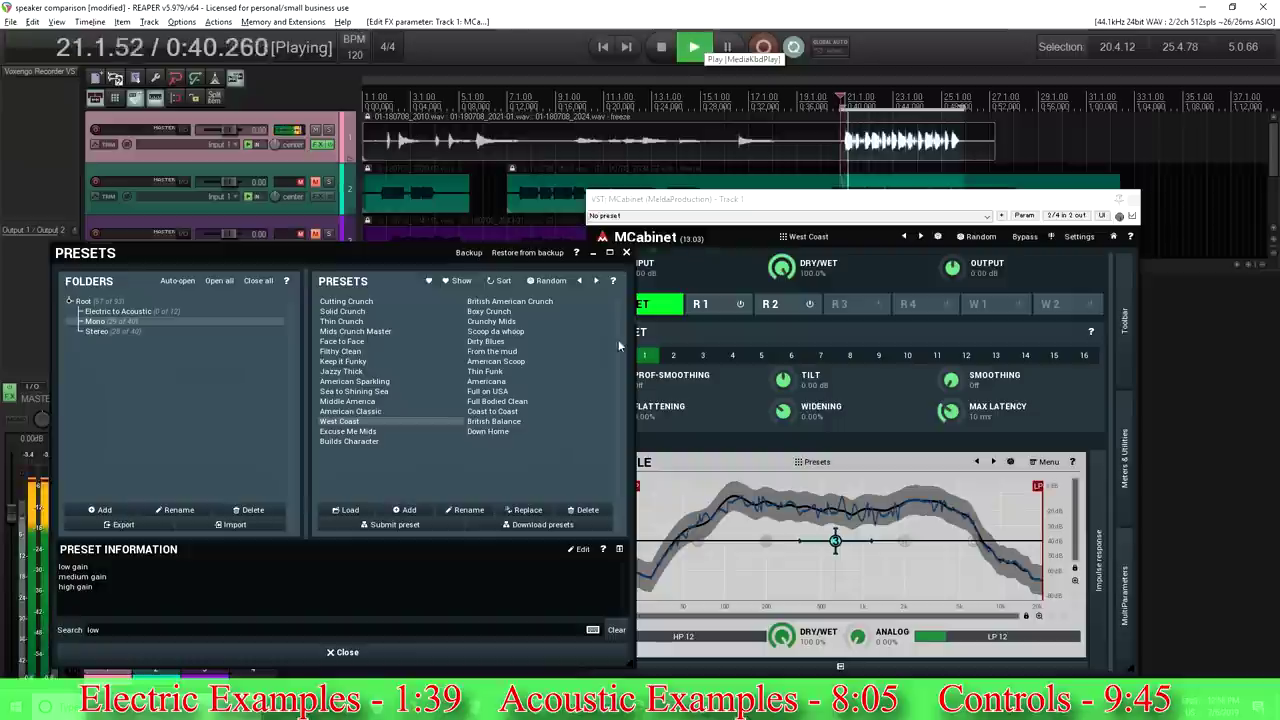
Try Full Bodied Clean, Down Home, American Scoop, Thin Funk, ending on Sea to Shining Sea.
{"action": "left_click", "coordinate": [496, 401]}
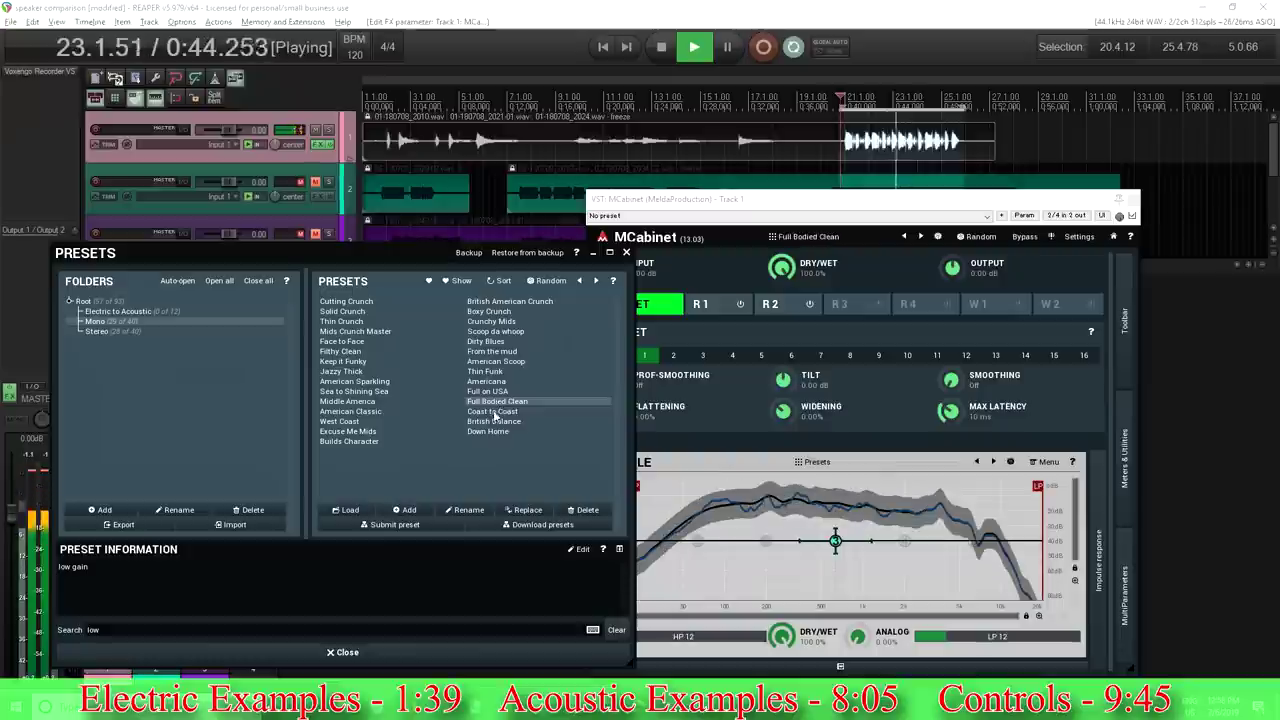
{"action": "left_click", "coordinate": [493, 428]}
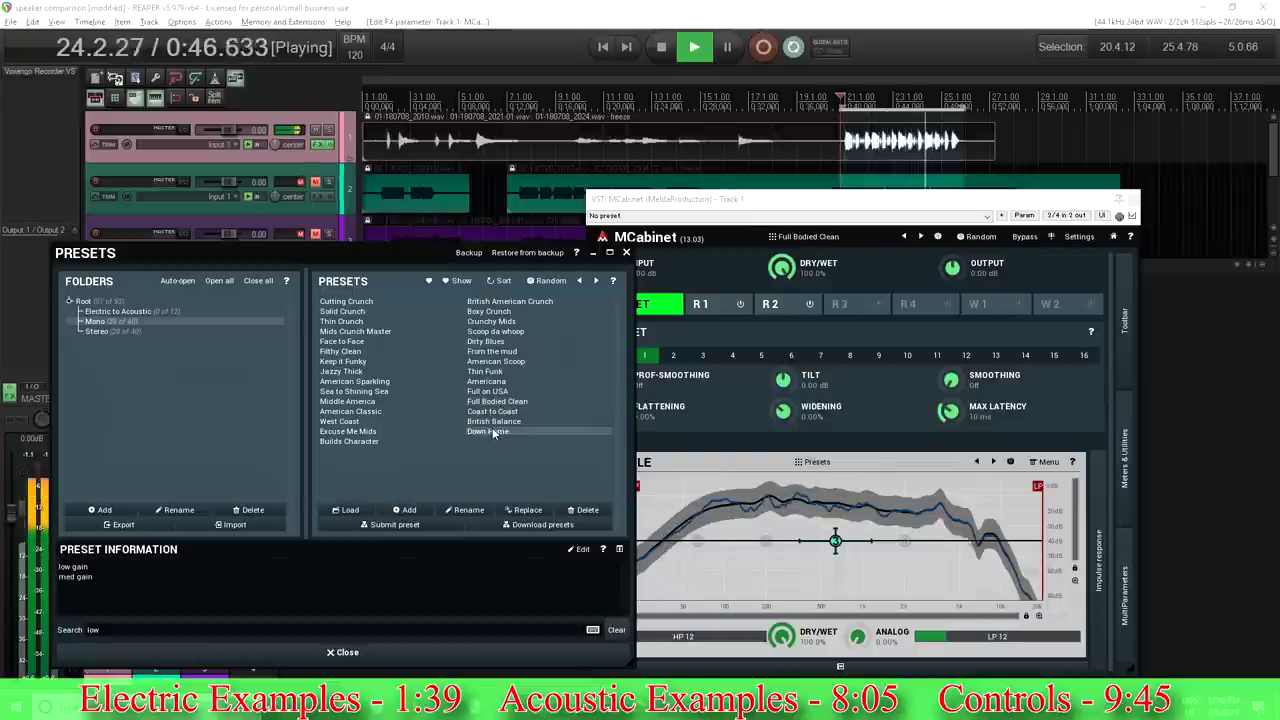
{"action": "left_click", "coordinate": [500, 362]}
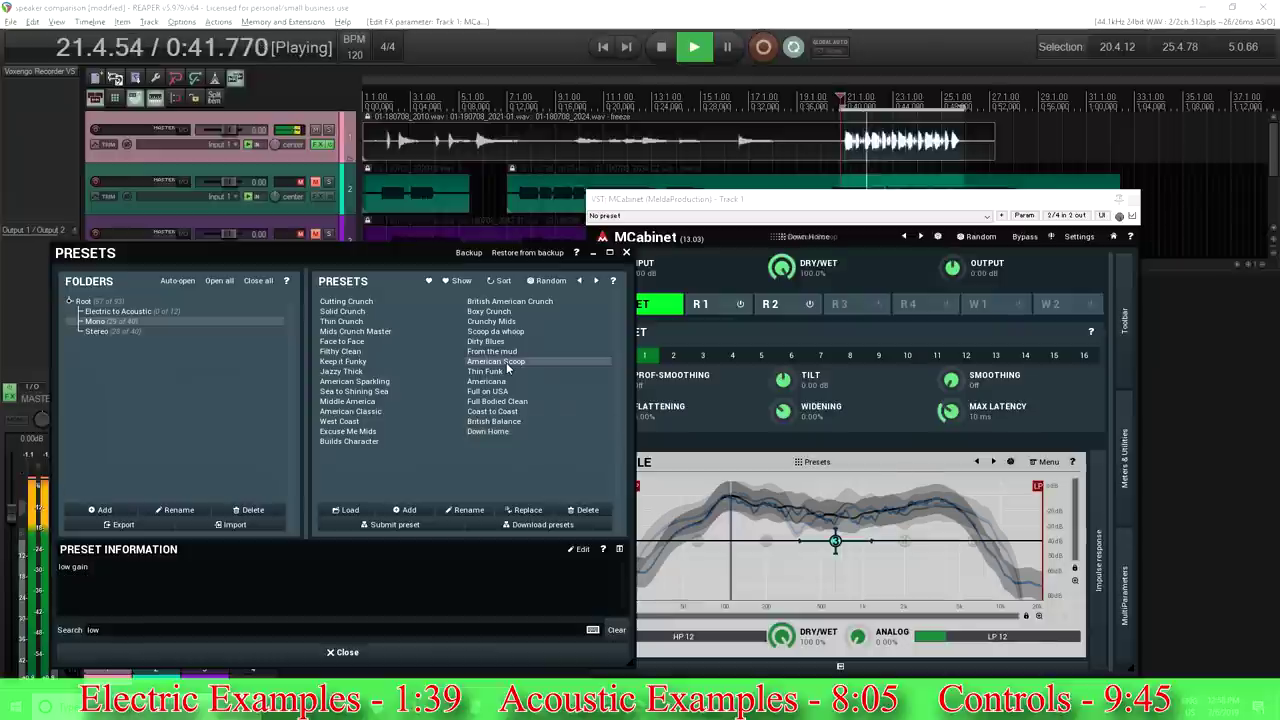
{"action": "left_click", "coordinate": [497, 372]}
{"action": "left_click", "coordinate": [369, 393]}
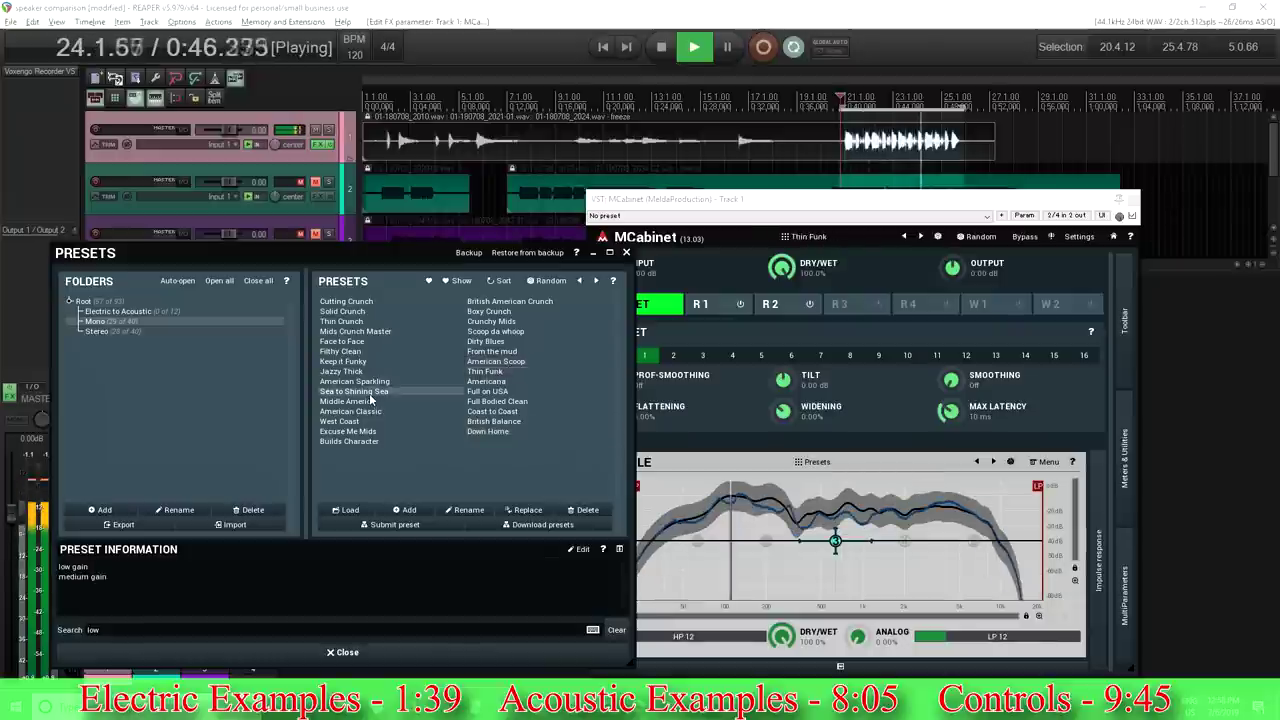
{"action": "left_click", "coordinate": [660, 47]}
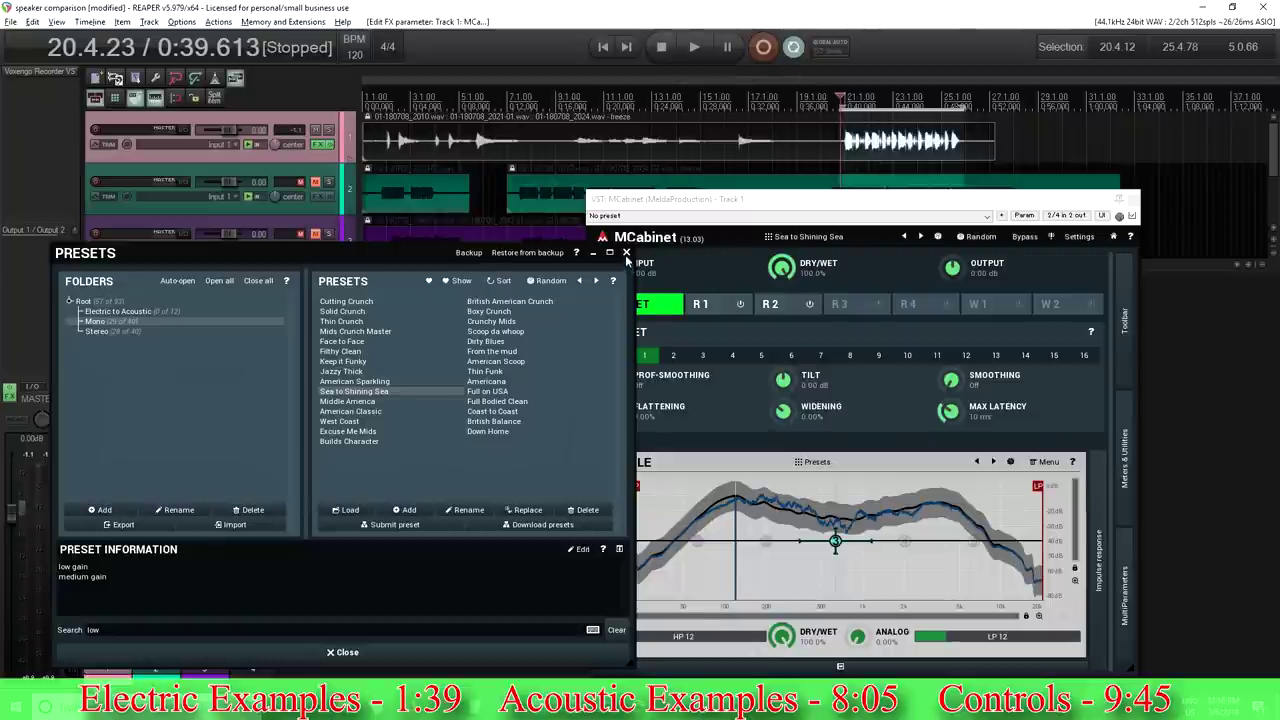
Close the Presets browser and track 1's MCabinet window, keeping Sea to Shining Sea.
{"action": "left_click", "coordinate": [625, 254]}
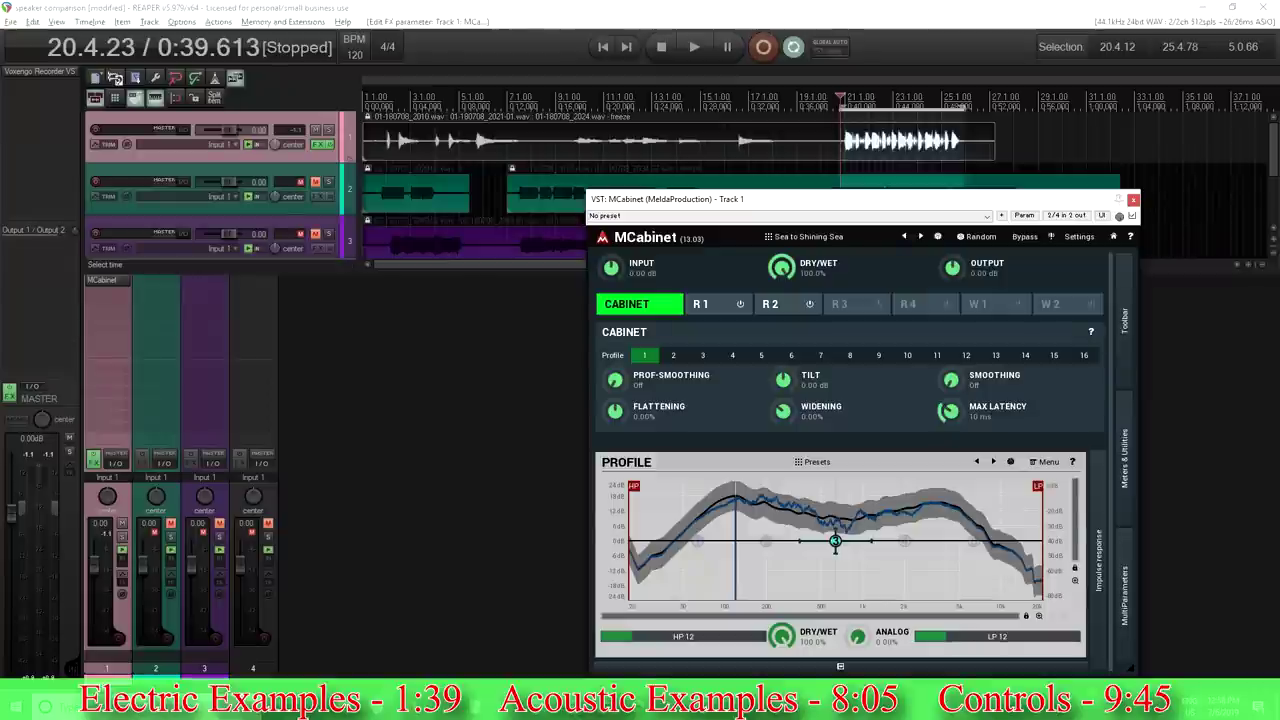
{"action": "left_click", "coordinate": [1133, 202]}
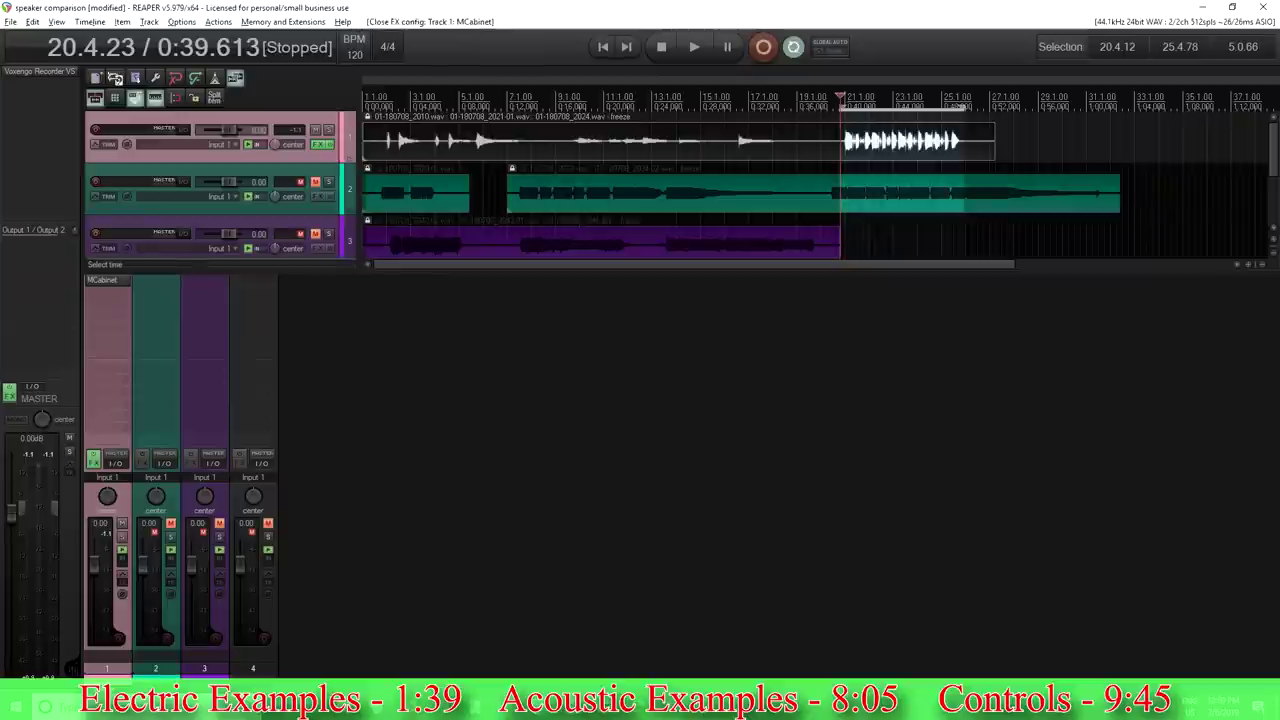
Select 1.3.32–4.3.14, unmute track 2, move MCabinet from track 1 to track 2, mute track 1.
{"action": "left_click", "coordinate": [395, 200]}
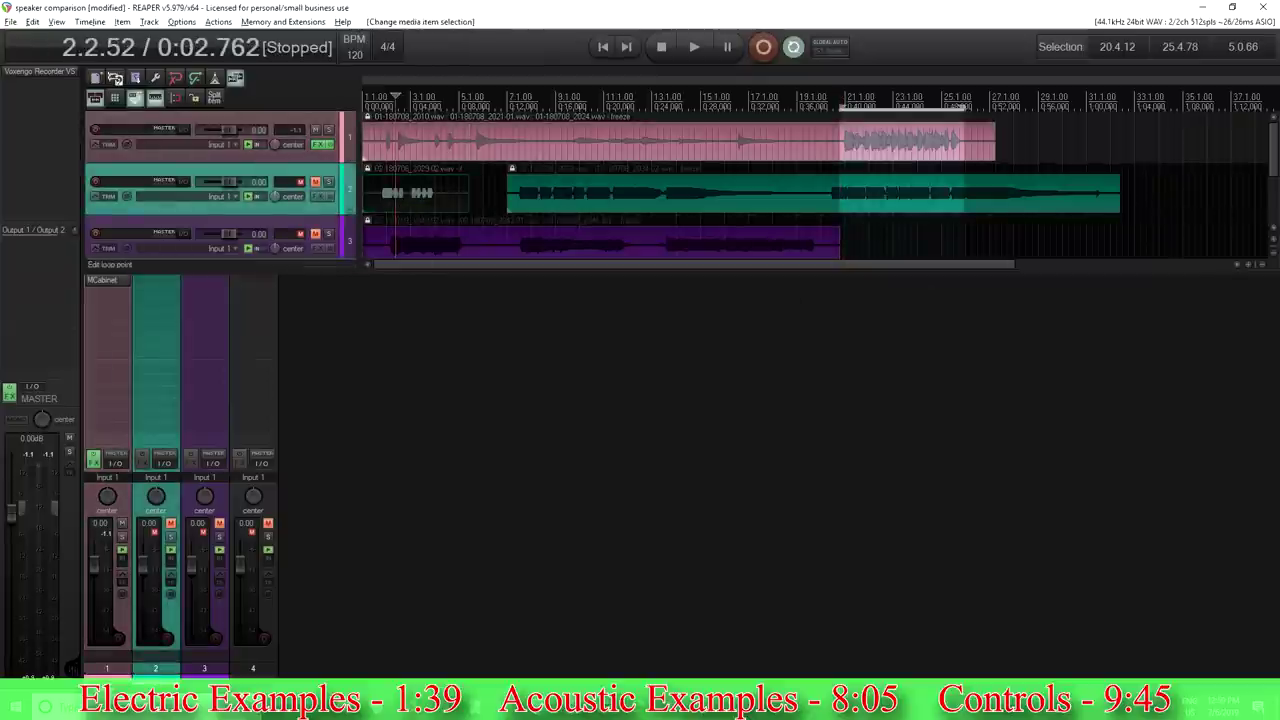
{"action": "left_click_drag", "start_coordinate": [461, 325], "coordinate": [390, 325]}
{"action": "left_click", "coordinate": [316, 183]}
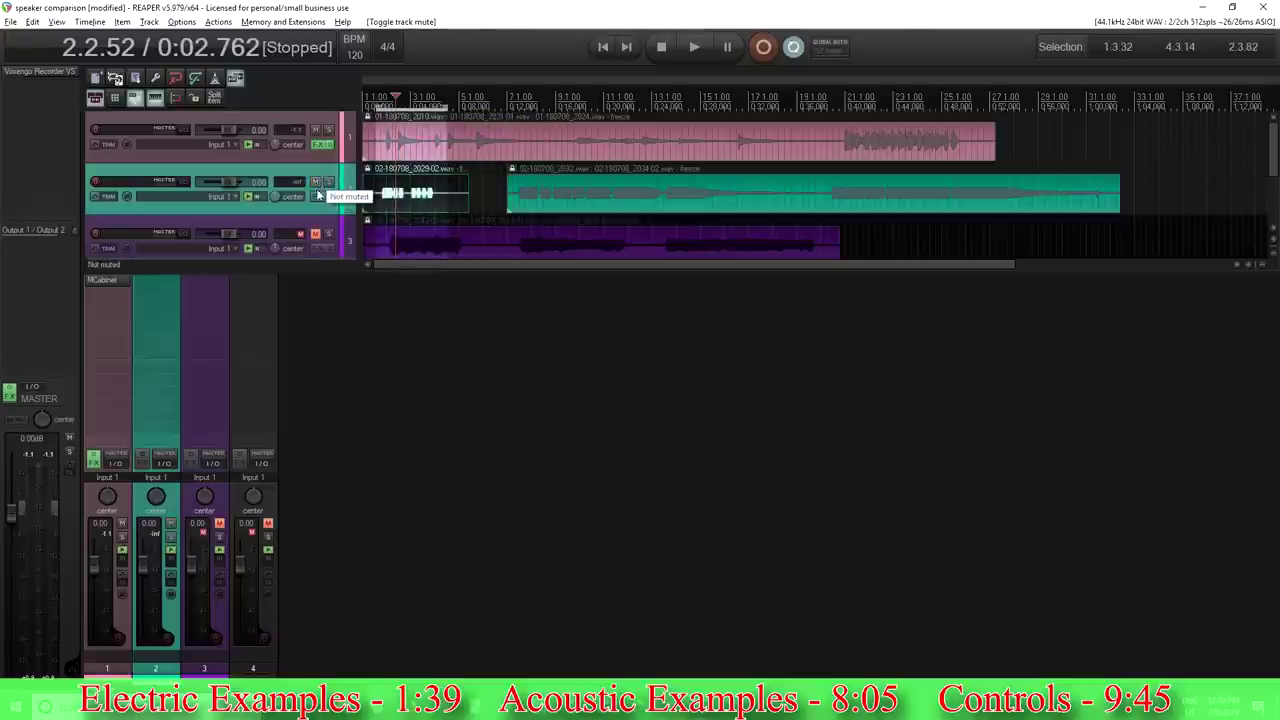
{"action": "left_click_drag", "start_coordinate": [144, 283], "coordinate": [145, 284]}
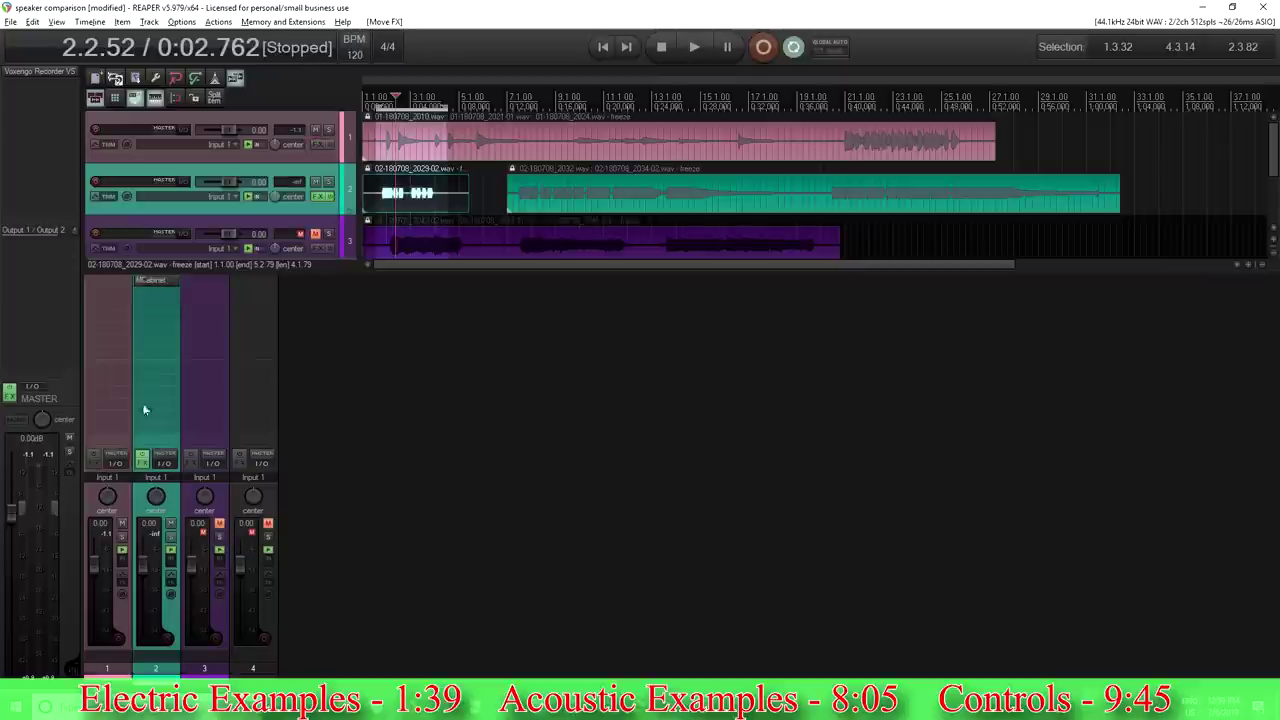
{"action": "left_click", "coordinate": [122, 524]}
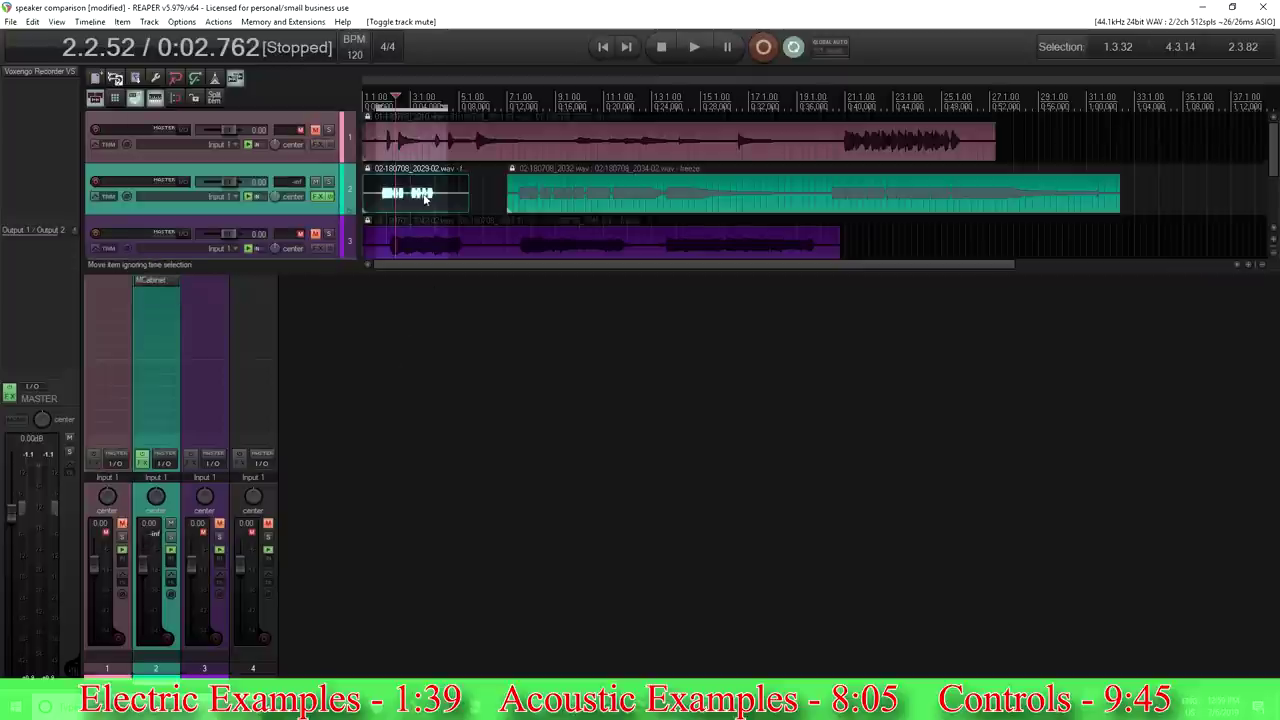
Open track 2's MCabinet, play from 1.3.59, and bring up its preset browser.
{"action": "left_click", "coordinate": [166, 291]}
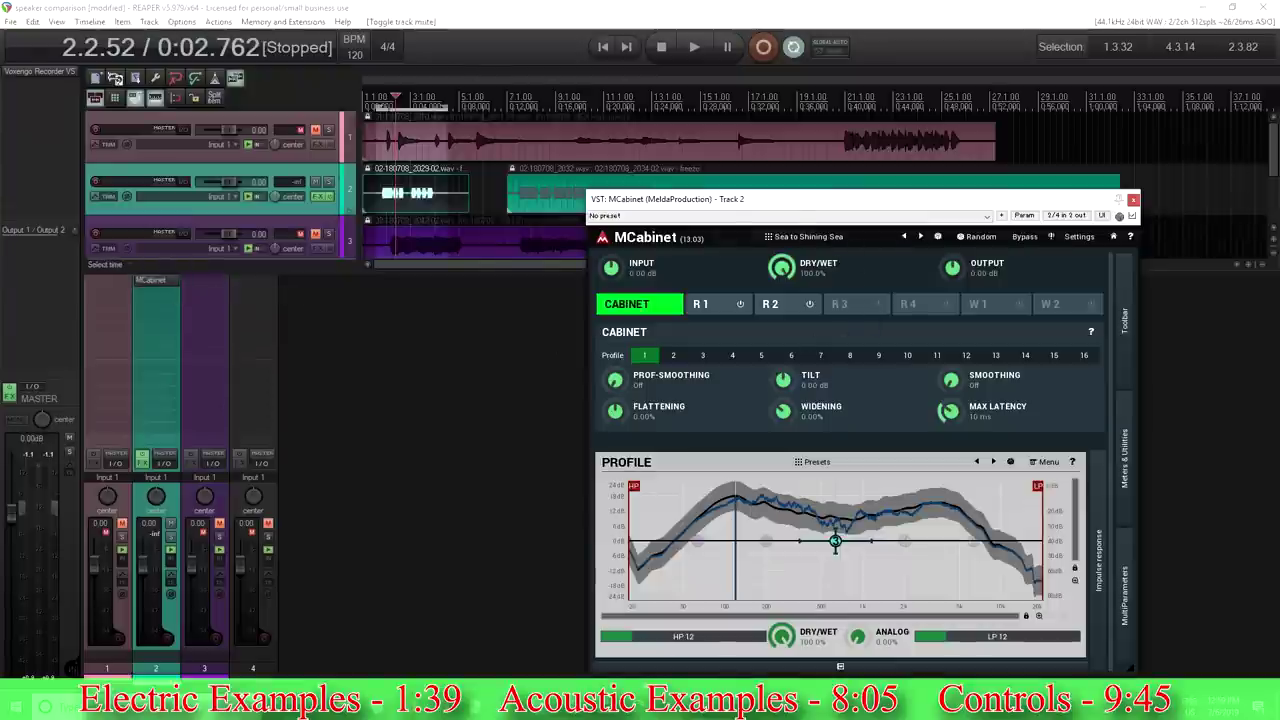
{"action": "left_click", "coordinate": [378, 98]}
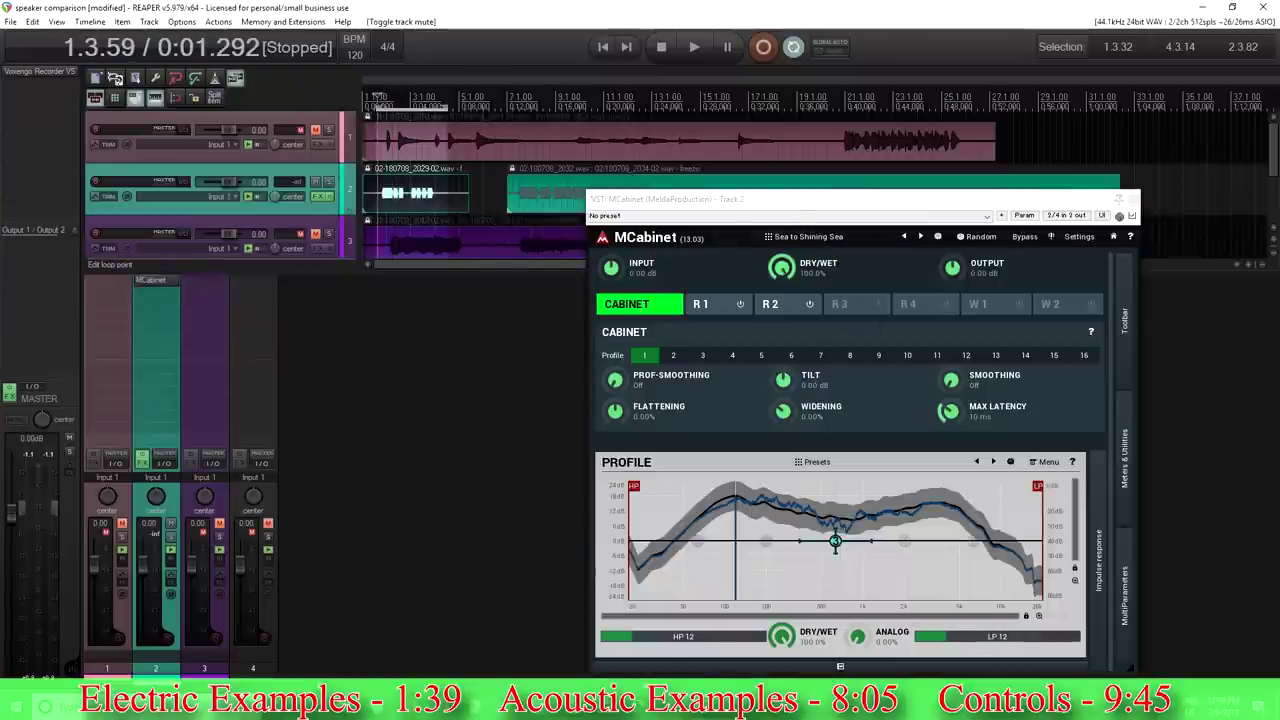
{"action": "left_click", "coordinate": [696, 50]}
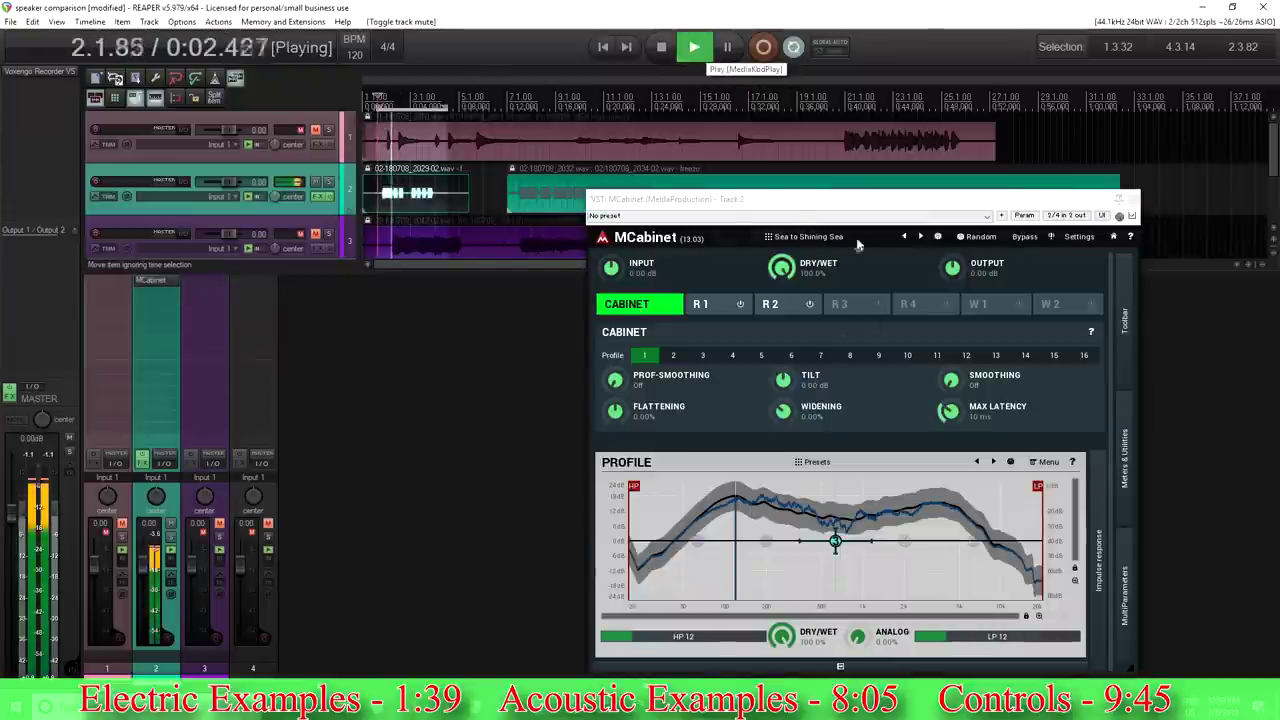
{"action": "left_click", "coordinate": [850, 240]}
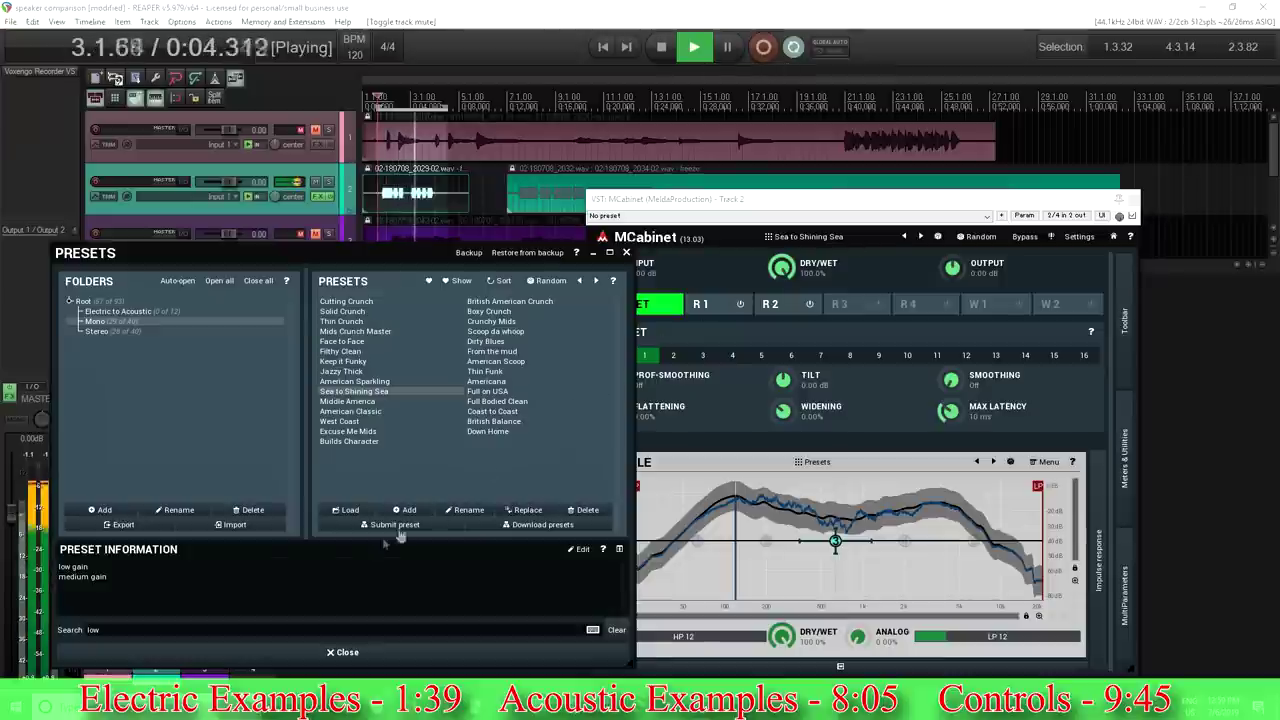
Search 'med' and audition Coast to Coast, Solid Crunch, Crunch Time and others, ending on Contemporary Crunch.
{"action": "left_click", "coordinate": [93, 629]}
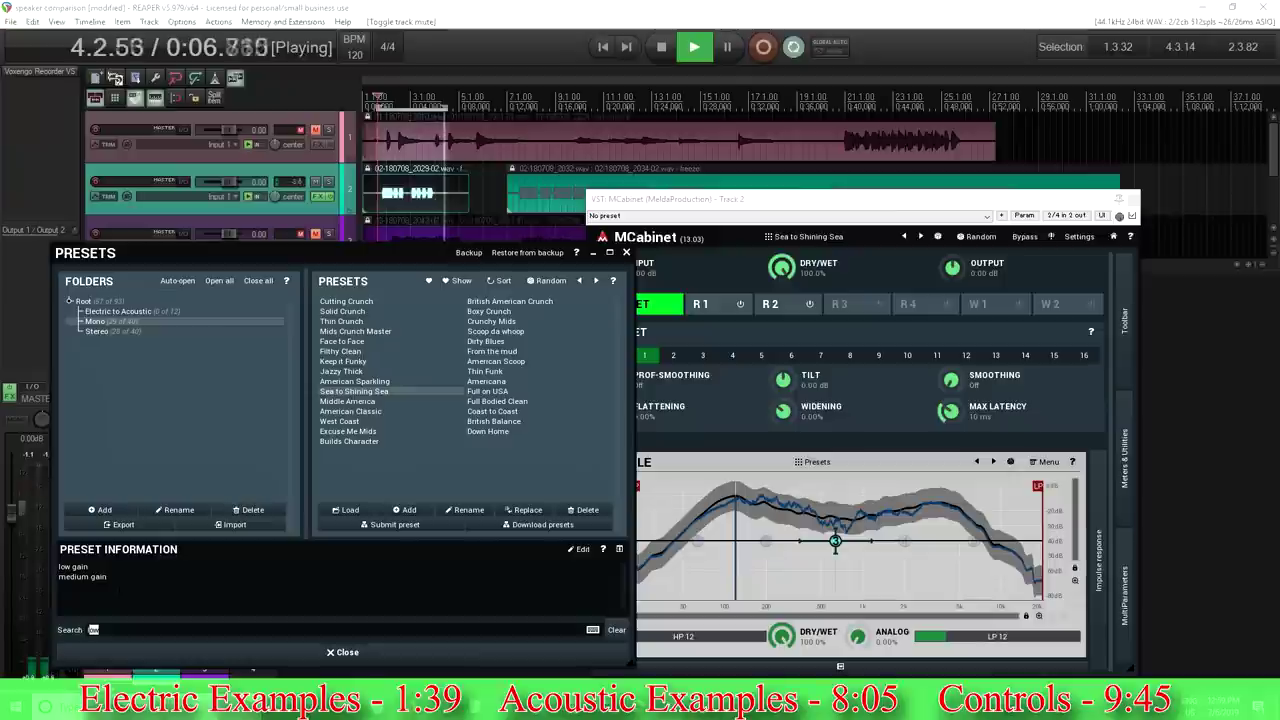
{"action": "left_click", "coordinate": [493, 411]}
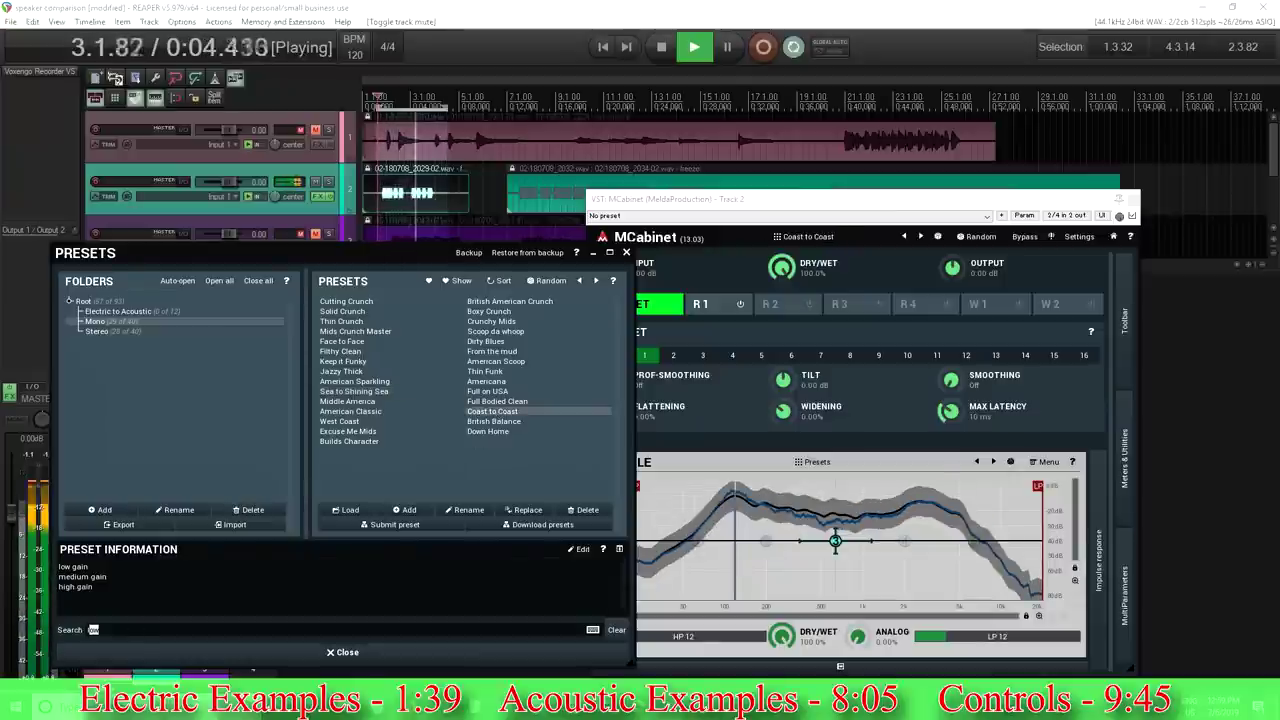
{"action": "type", "text": "med"}
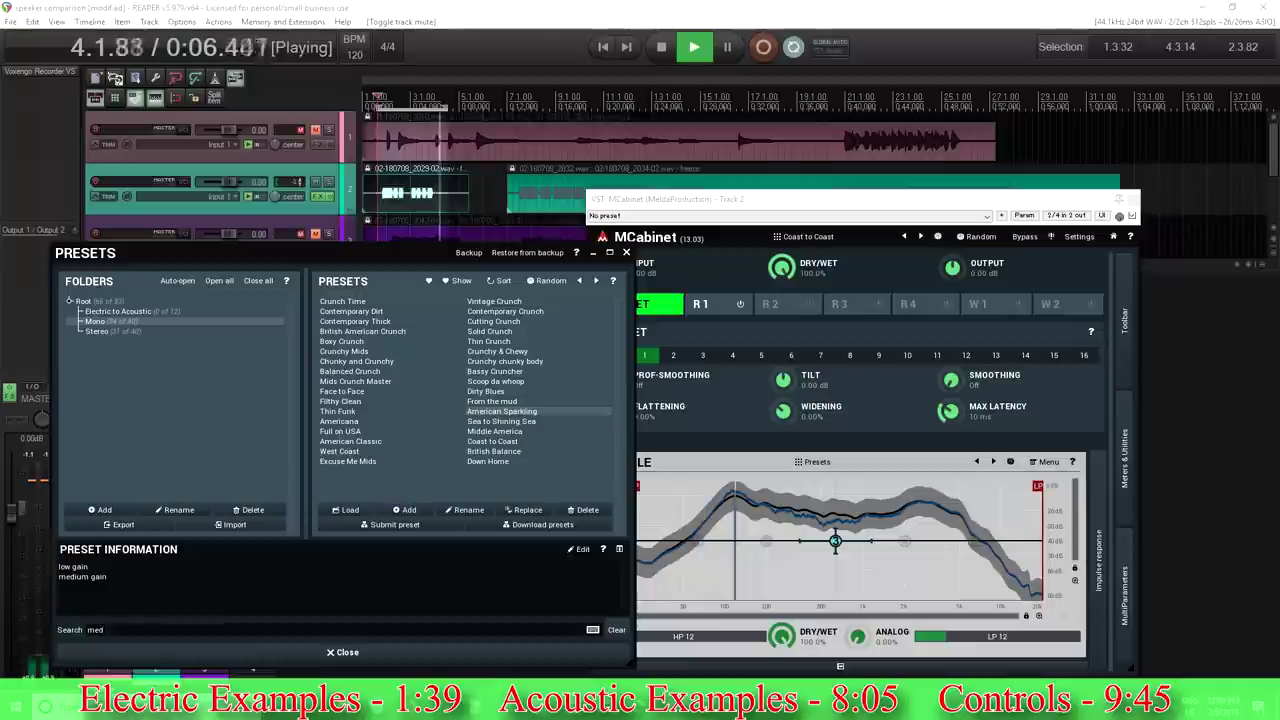
{"action": "left_click", "coordinate": [354, 312]}
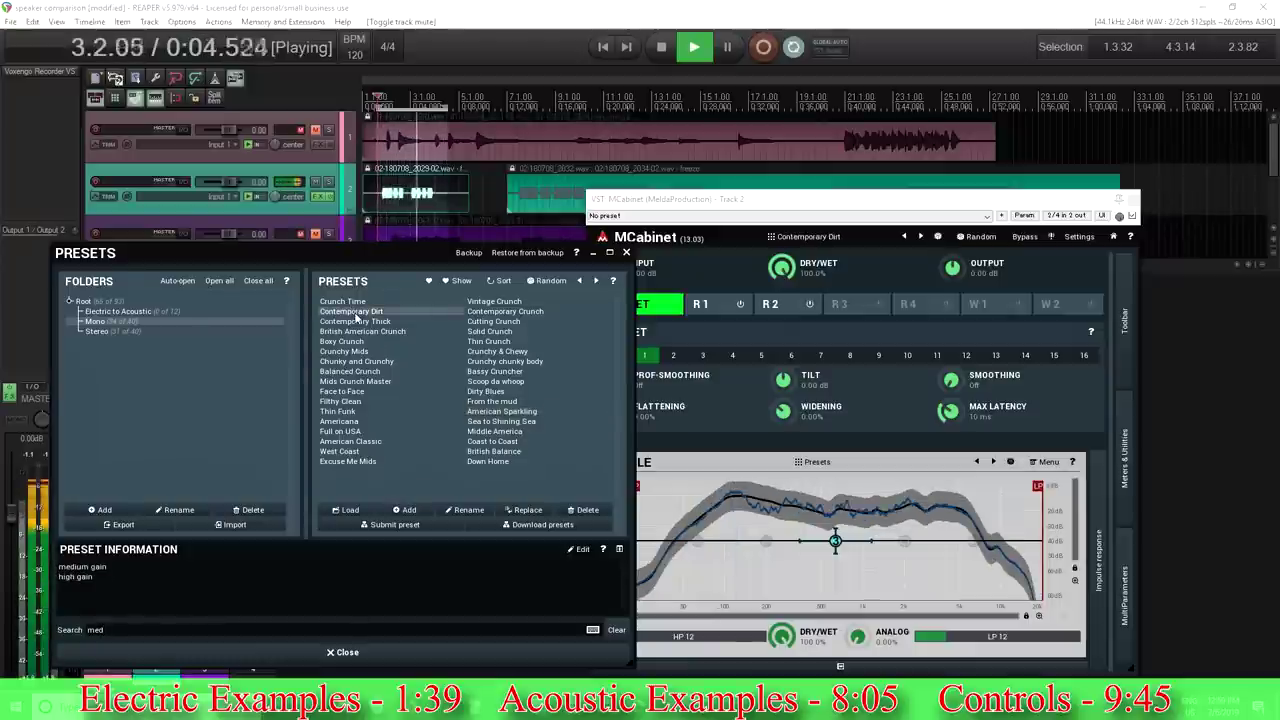
{"action": "left_click", "coordinate": [488, 332]}
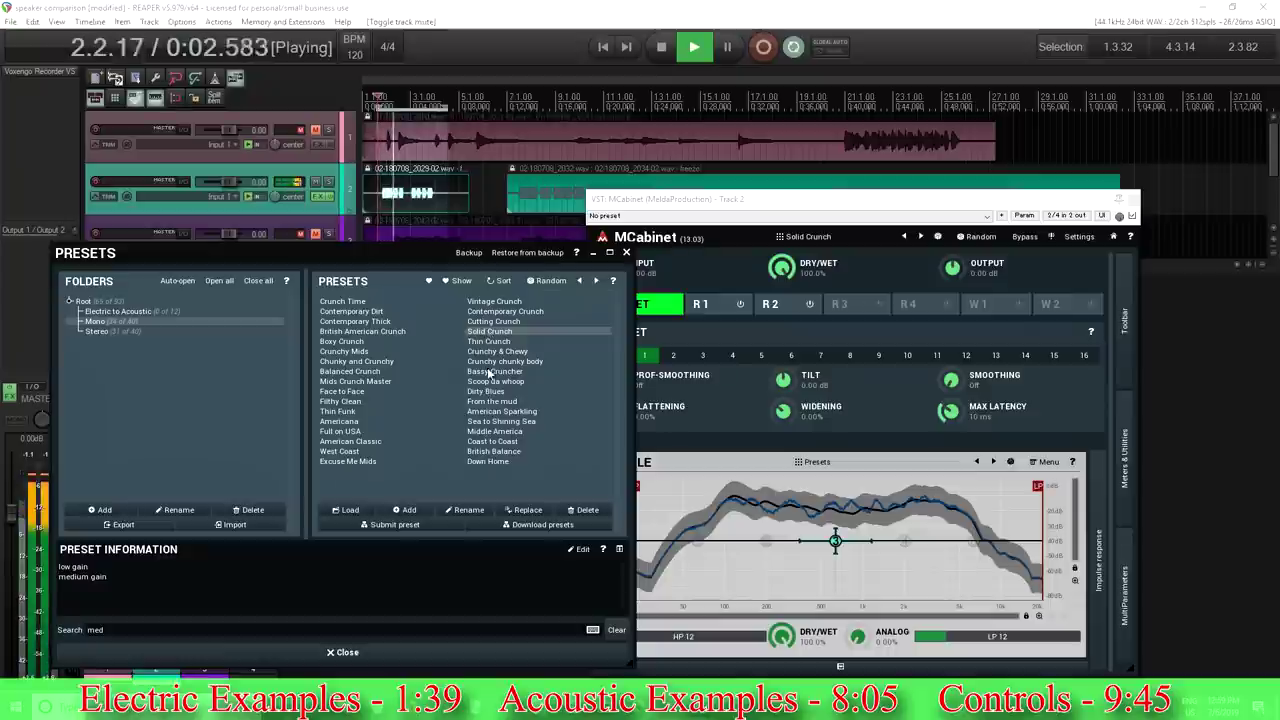
{"action": "left_click", "coordinate": [492, 361]}
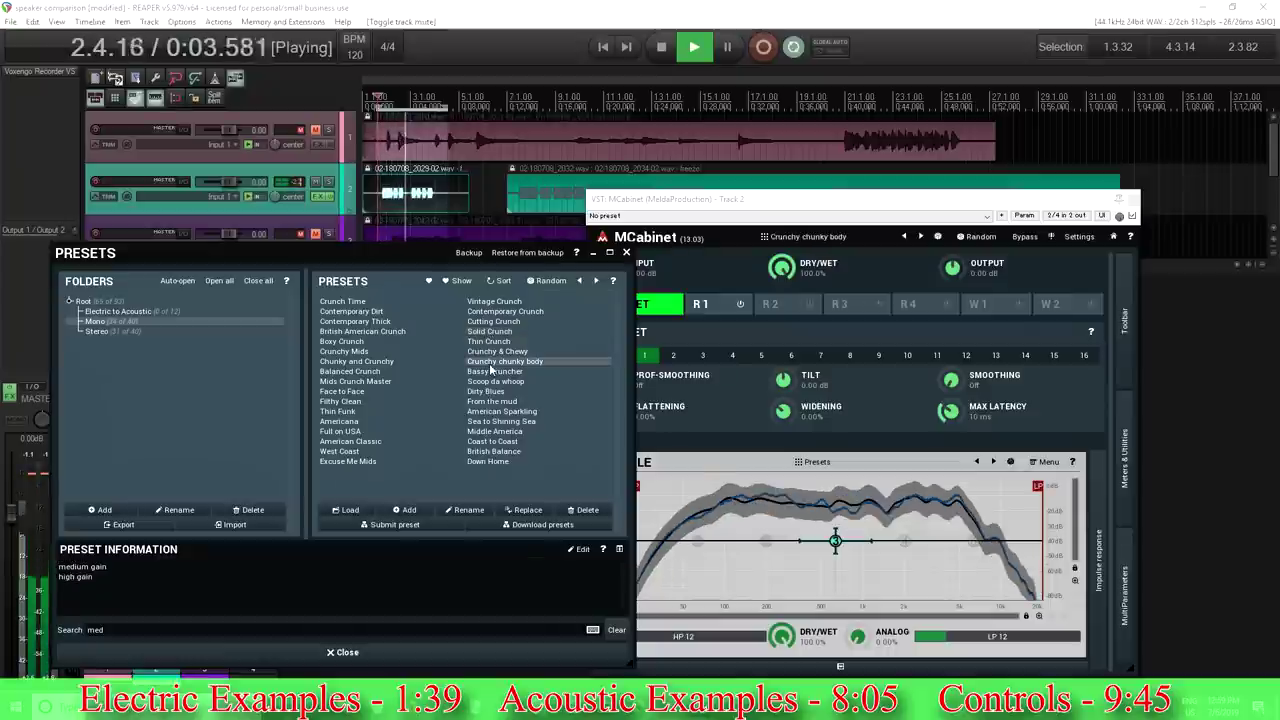
{"action": "left_click", "coordinate": [348, 301]}
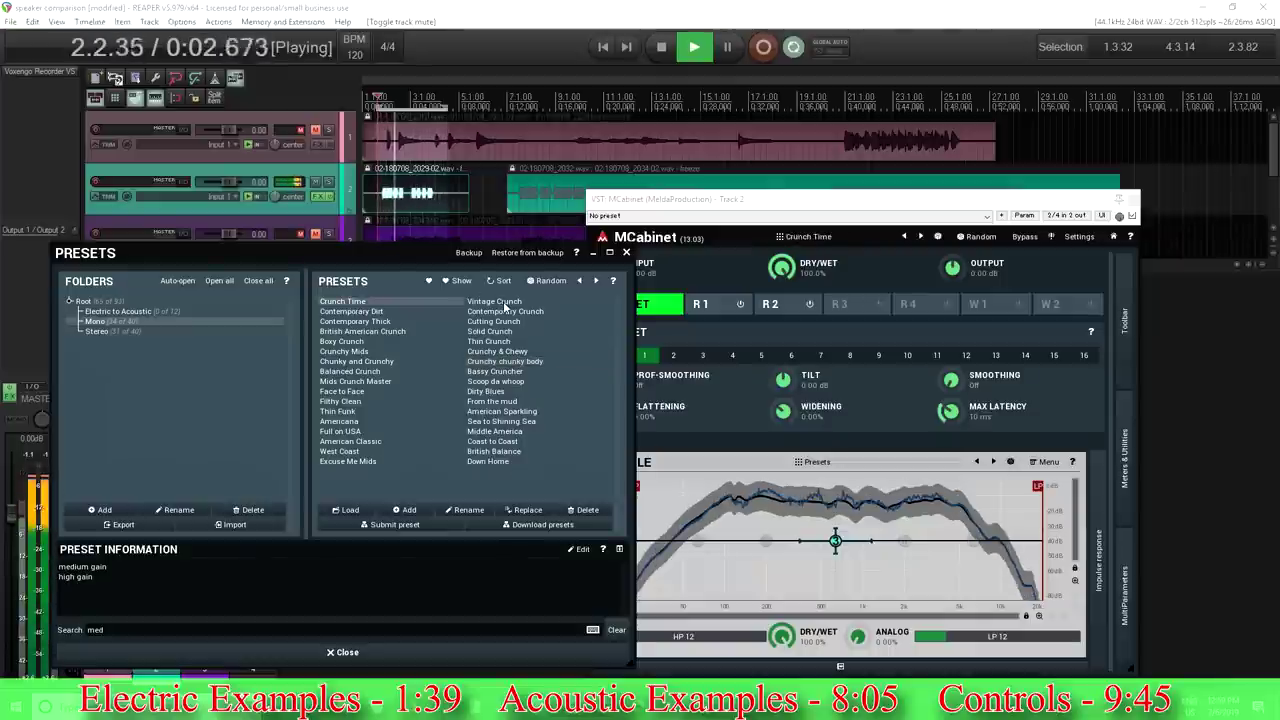
{"action": "left_click", "coordinate": [505, 310]}
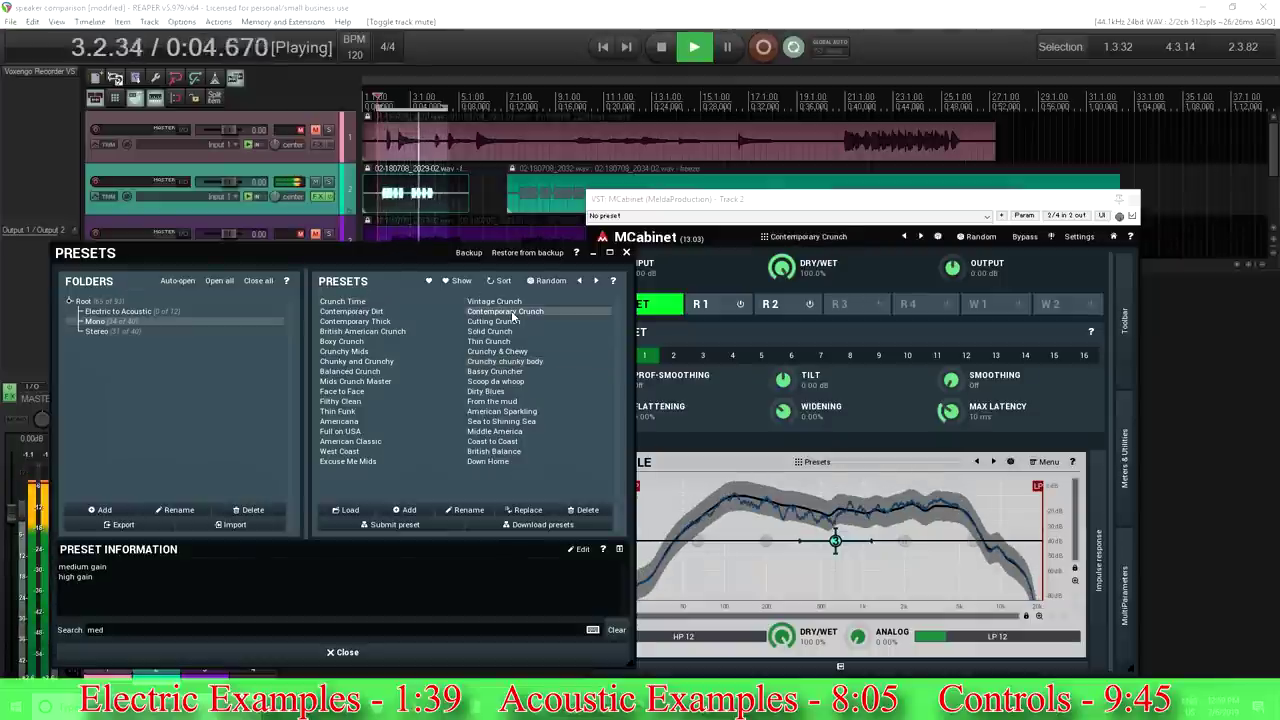
{"action": "left_click", "coordinate": [660, 50]}
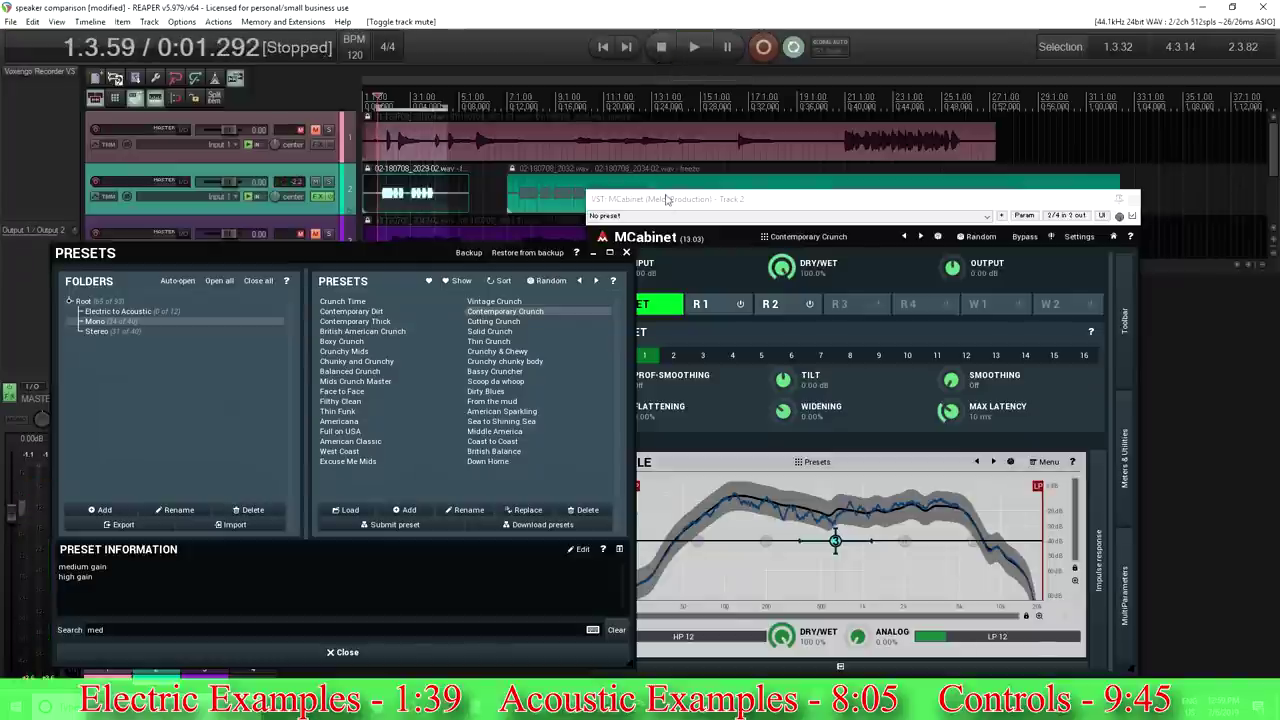
{"action": "left_click_drag", "start_coordinate": [669, 205], "coordinate": [668, 257]}
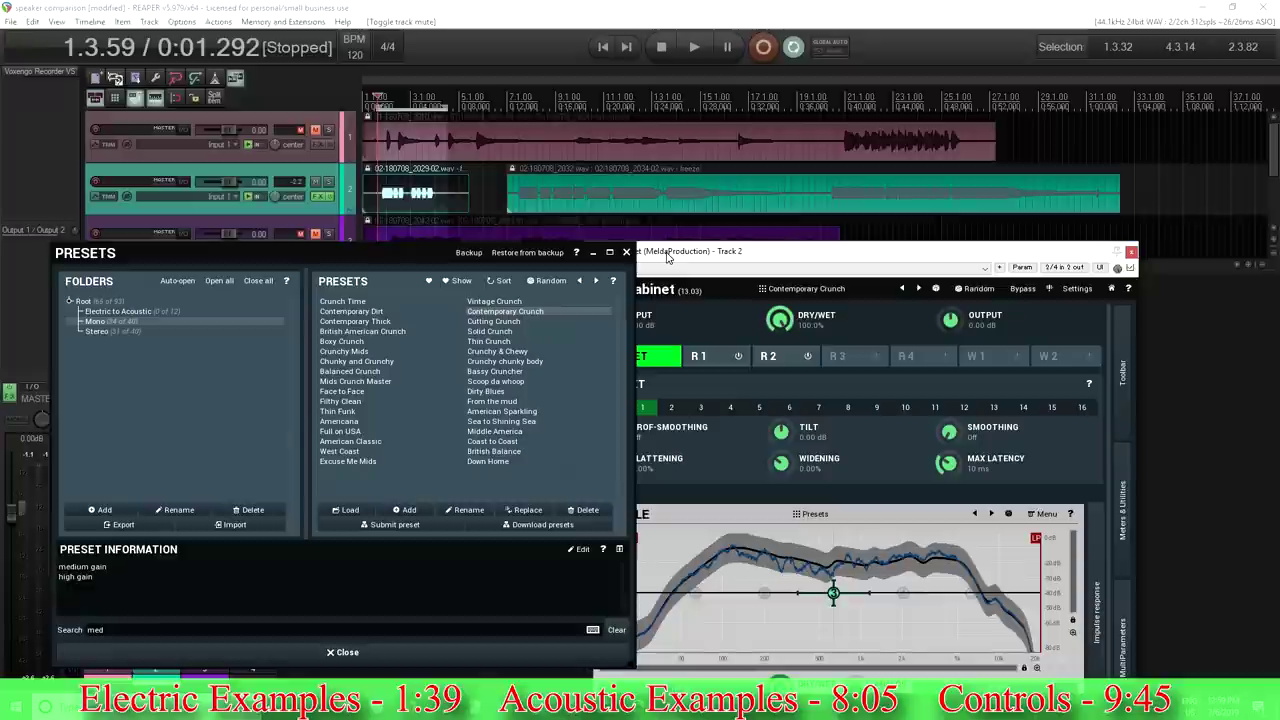
Select bars 20 to 28 and audition Bassy Cruncher and Chunky and Crunchy presets.
{"action": "left_click", "coordinate": [829, 147]}
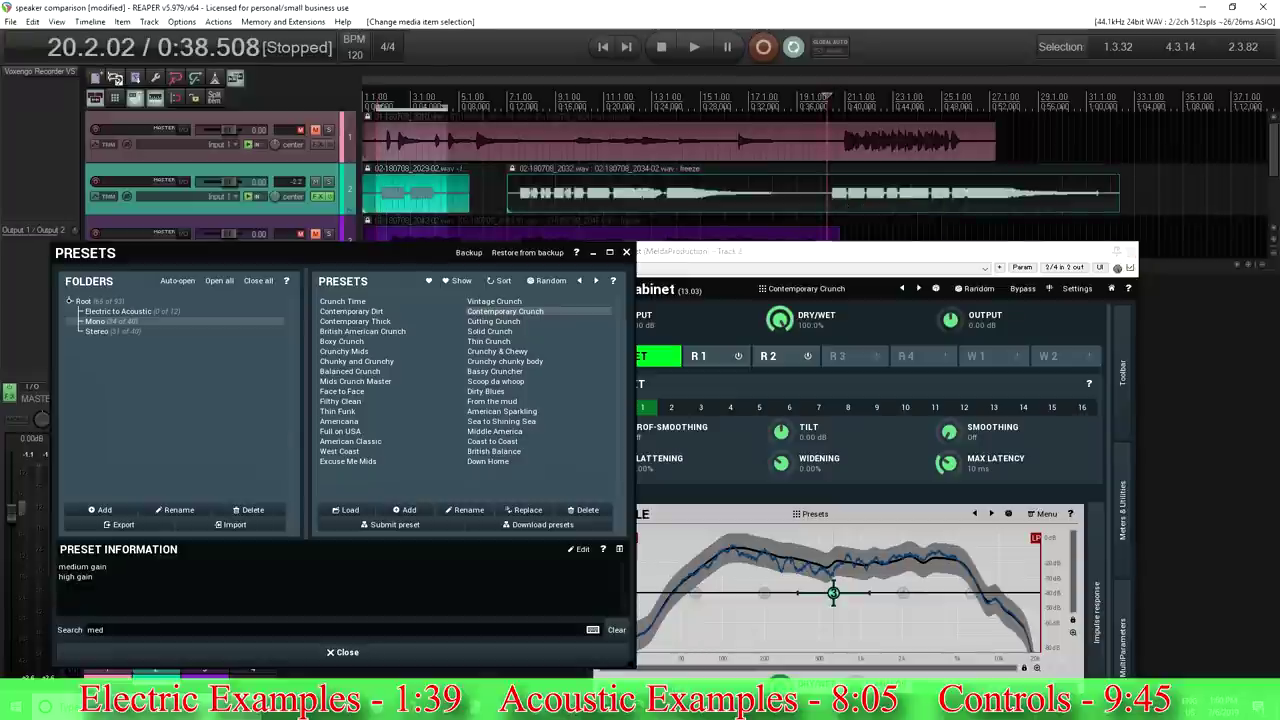
{"action": "left_click_drag", "start_coordinate": [829, 147], "coordinate": [1022, 137]}
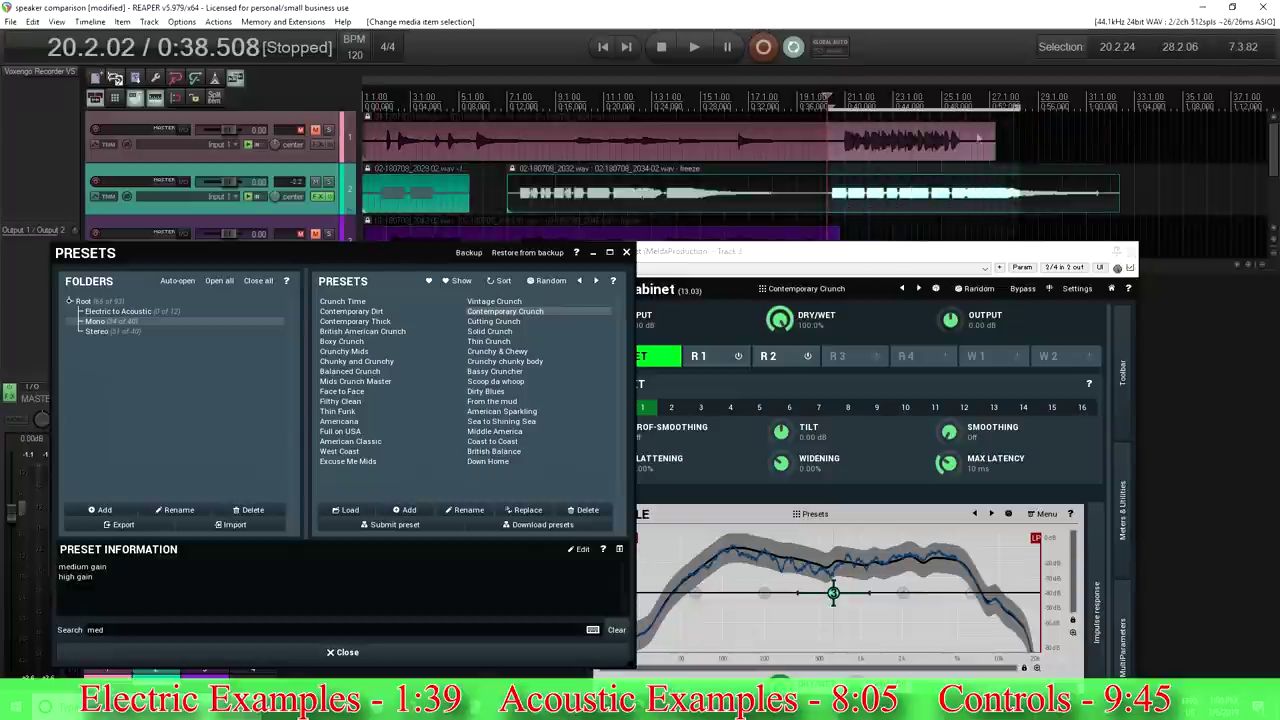
{"action": "left_click", "coordinate": [693, 47]}
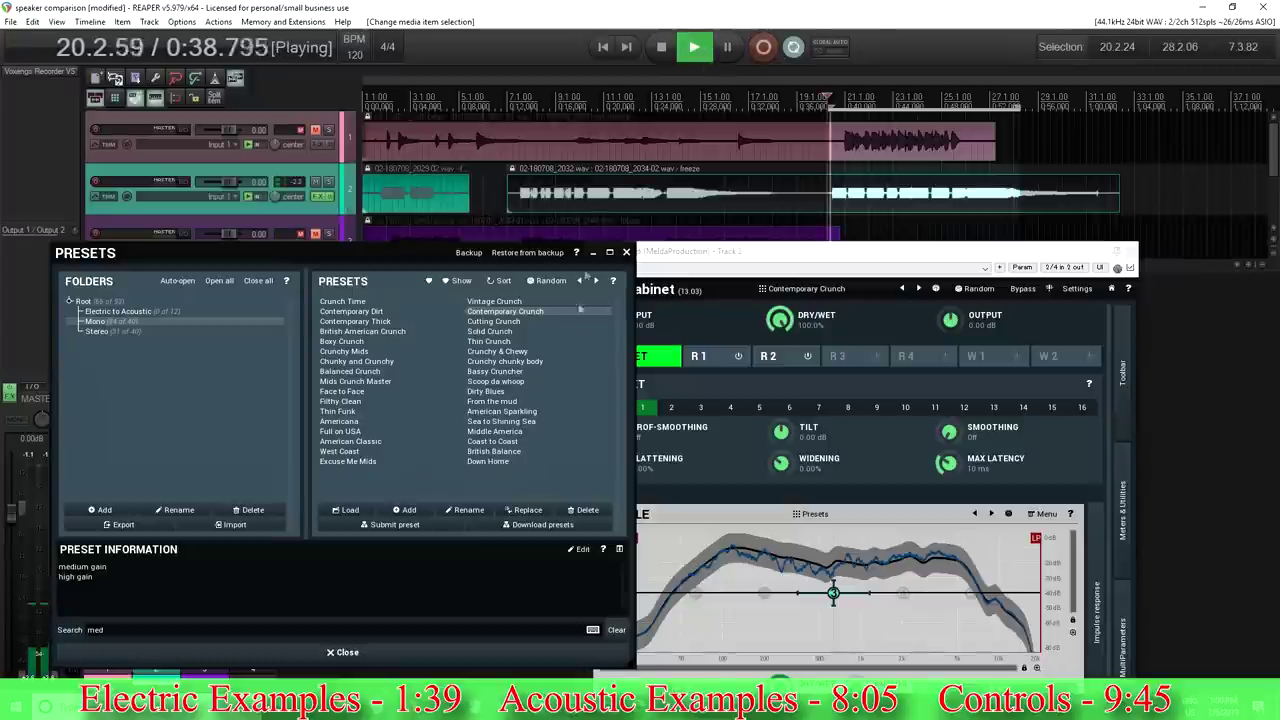
{"action": "left_click", "coordinate": [501, 372]}
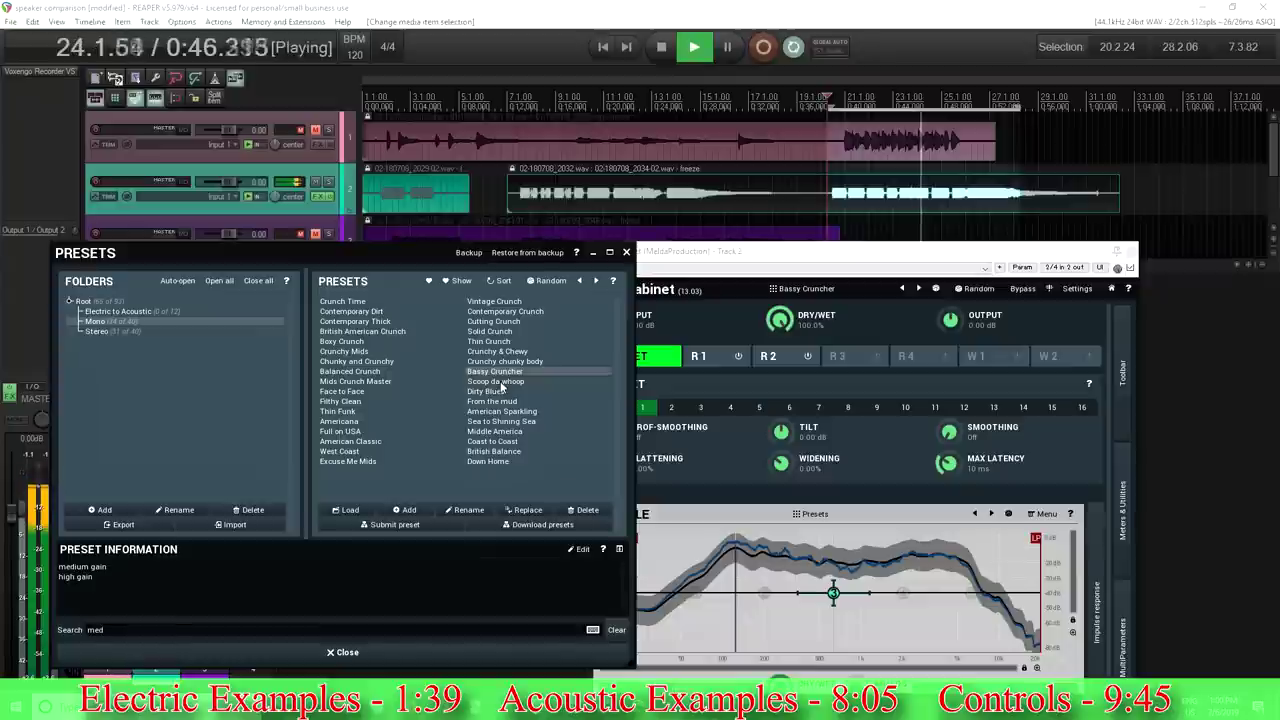
{"action": "left_click", "coordinate": [369, 363]}
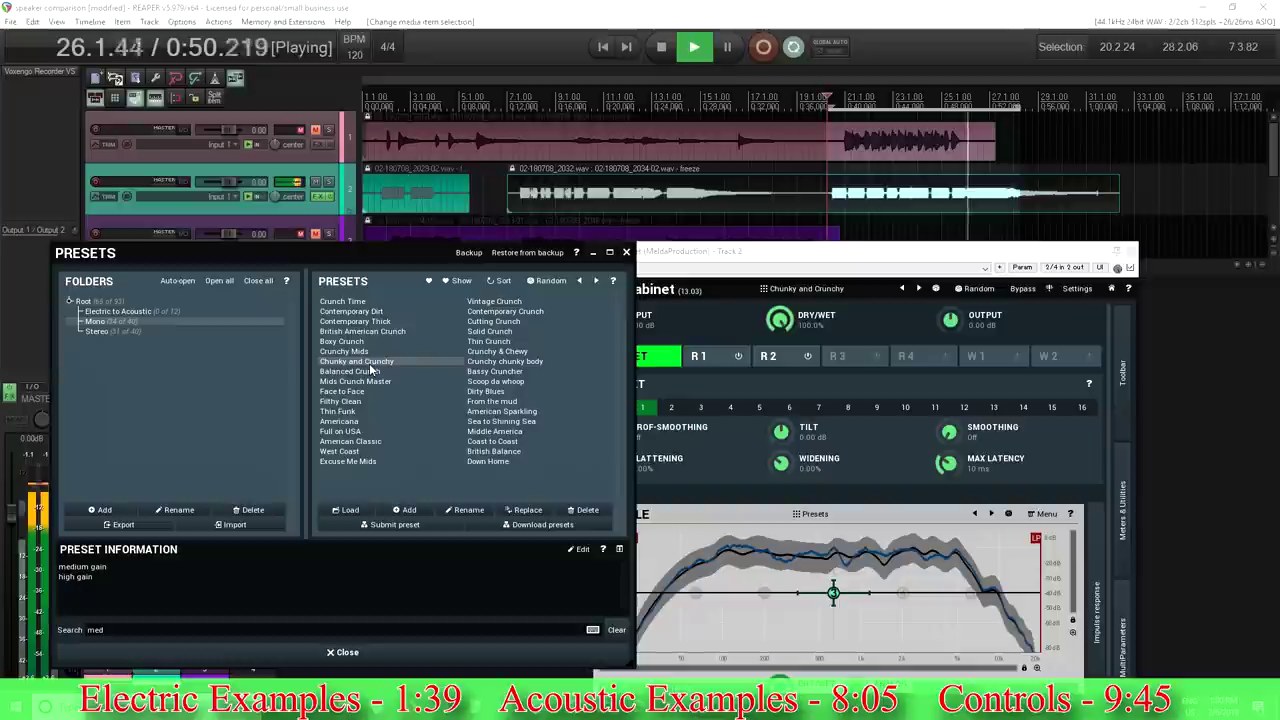
{"action": "left_click", "coordinate": [660, 48]}
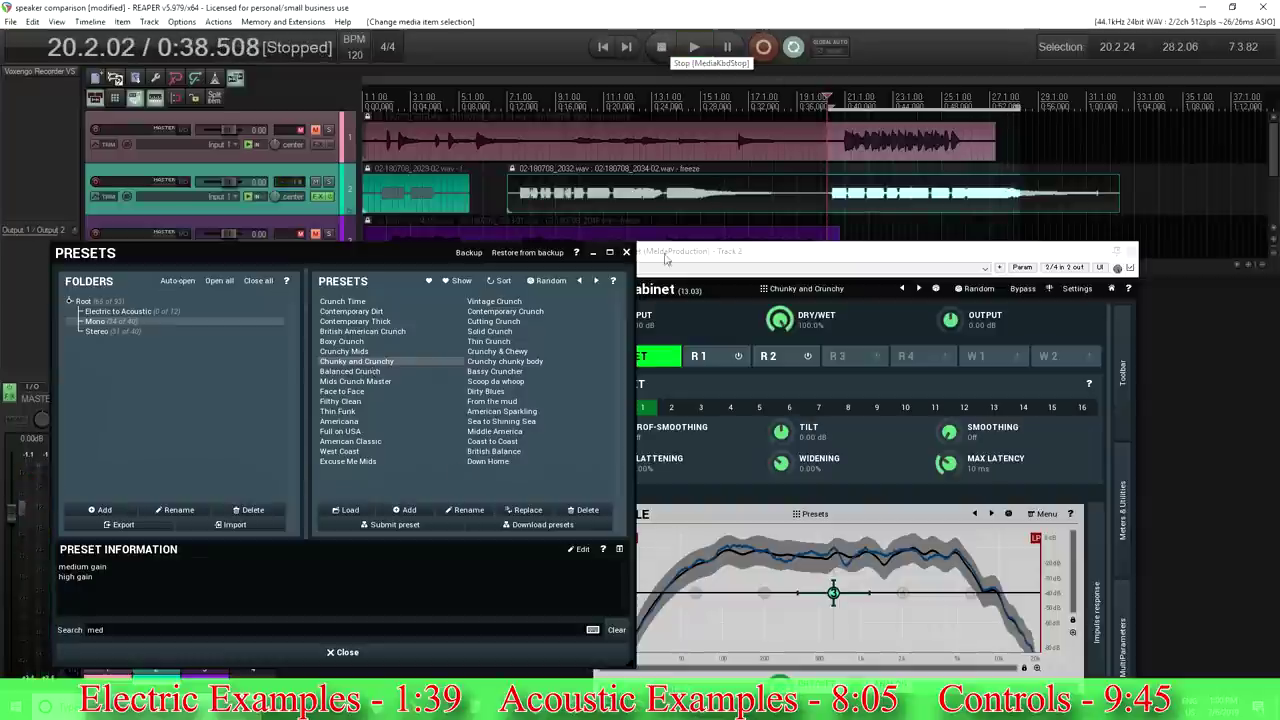
{"action": "left_click_drag", "start_coordinate": [757, 257], "coordinate": [799, 233]}
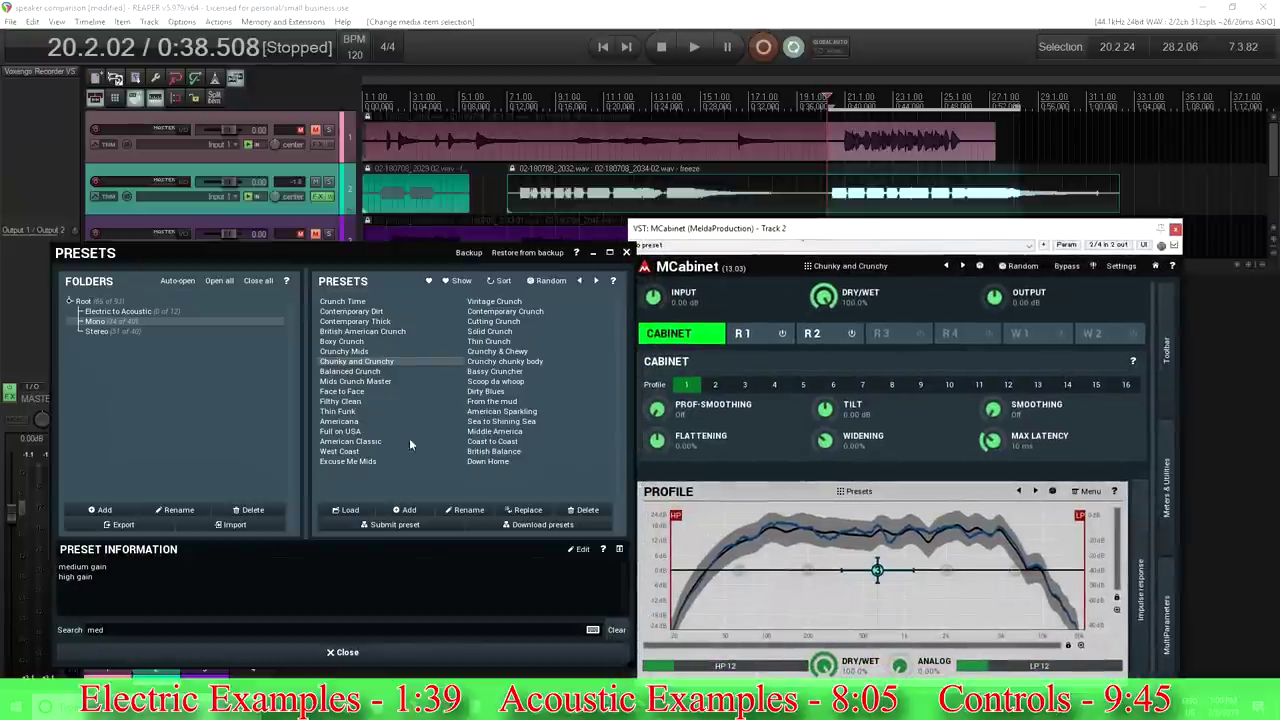
Audition Excuse Me Mids, then settle on Contemporary Thick and stop playback.
{"action": "left_click", "coordinate": [357, 461]}
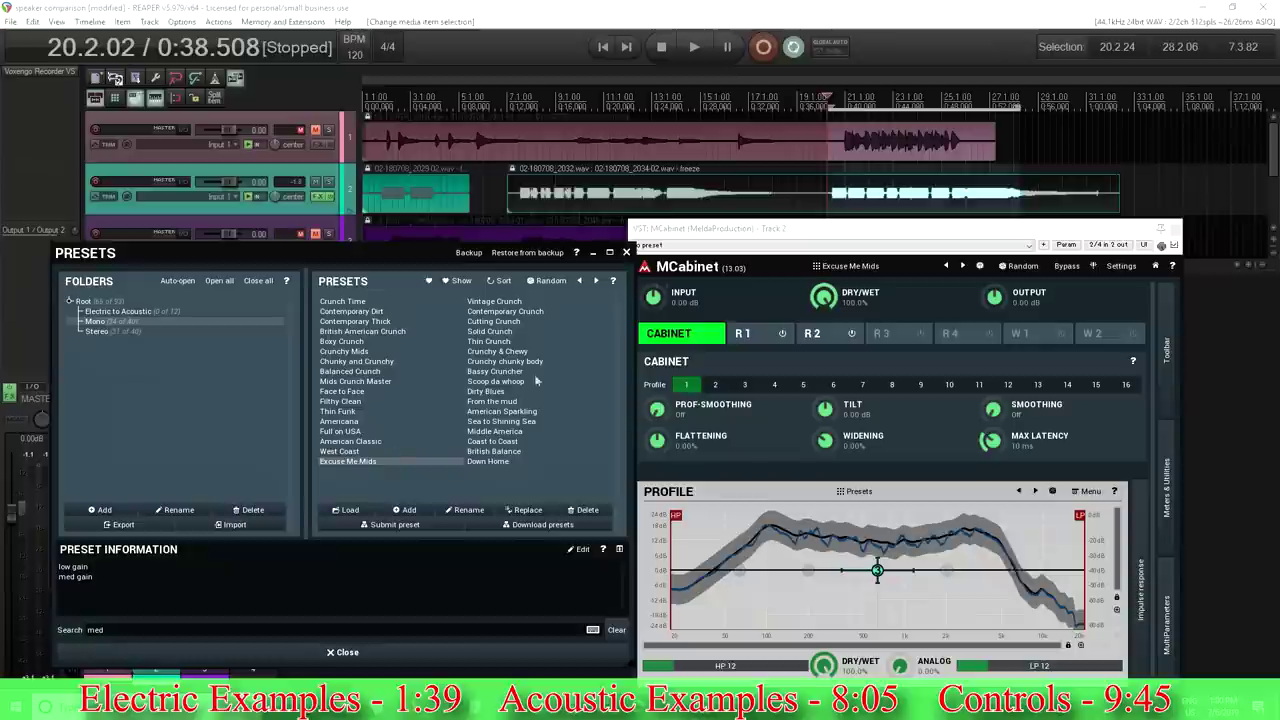
{"action": "left_click", "coordinate": [700, 52]}
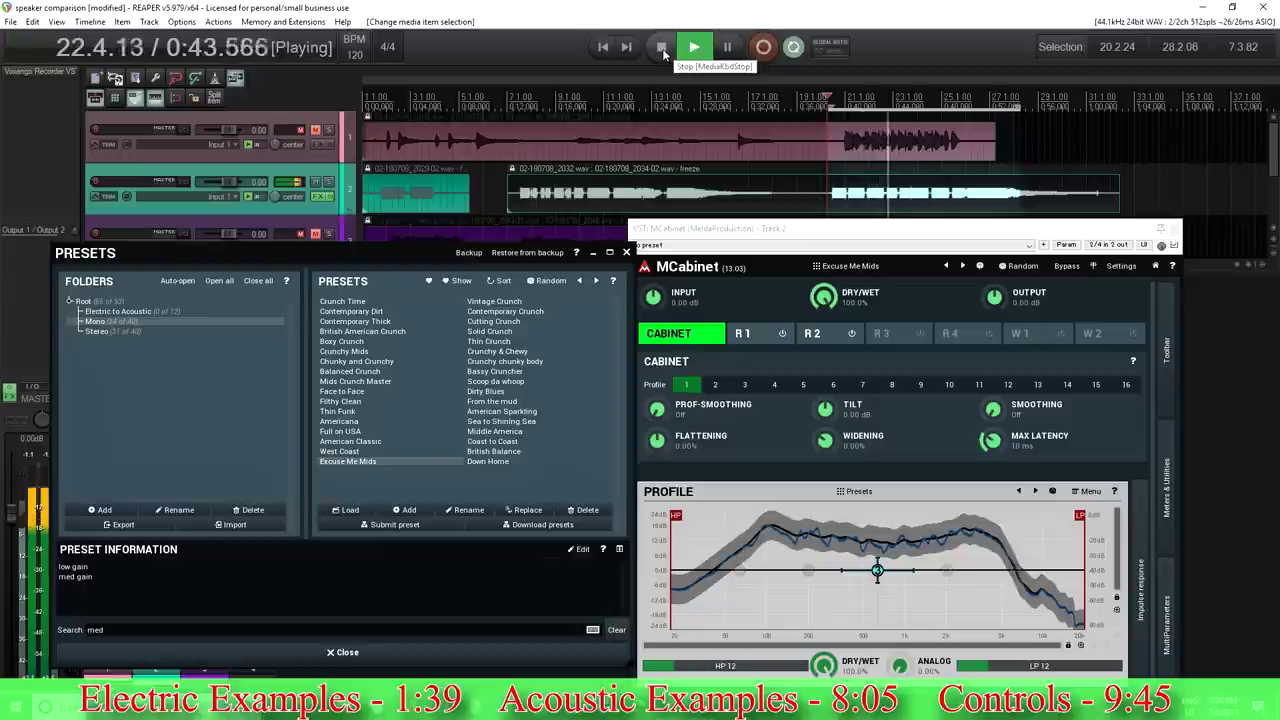
{"action": "left_click", "coordinate": [662, 48]}
{"action": "left_click", "coordinate": [409, 323]}
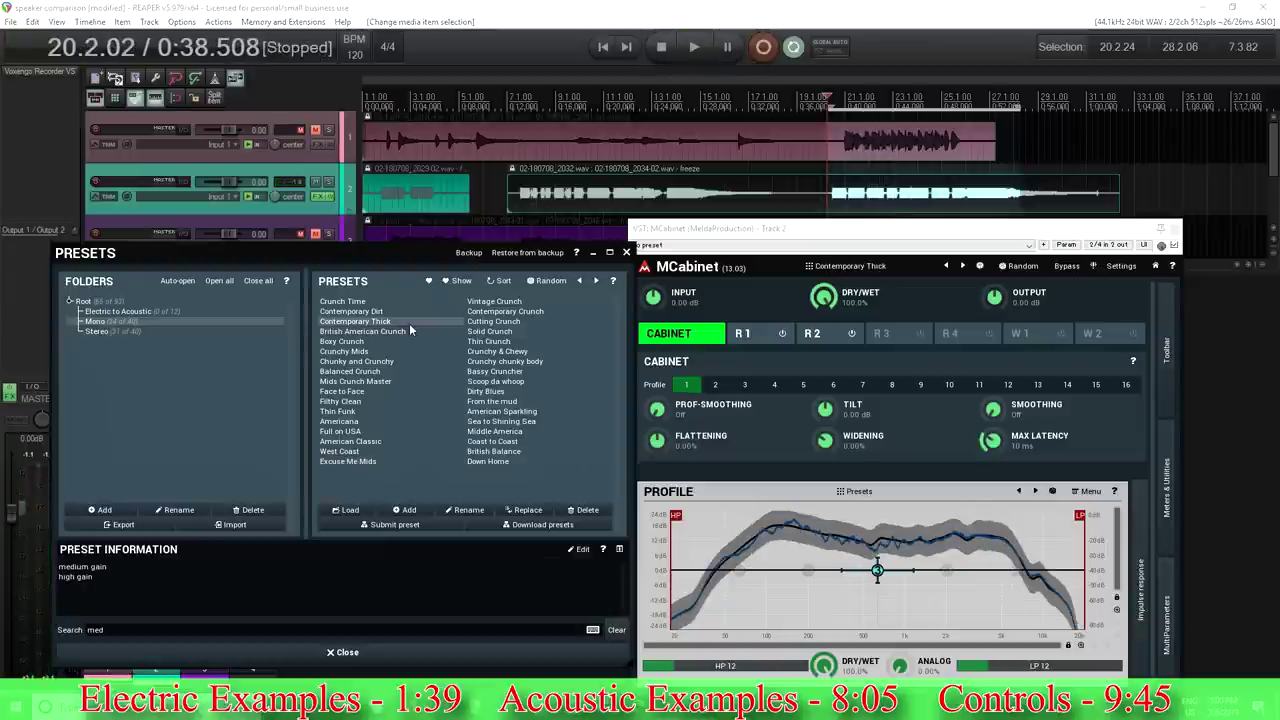
{"action": "left_click", "coordinate": [692, 48]}
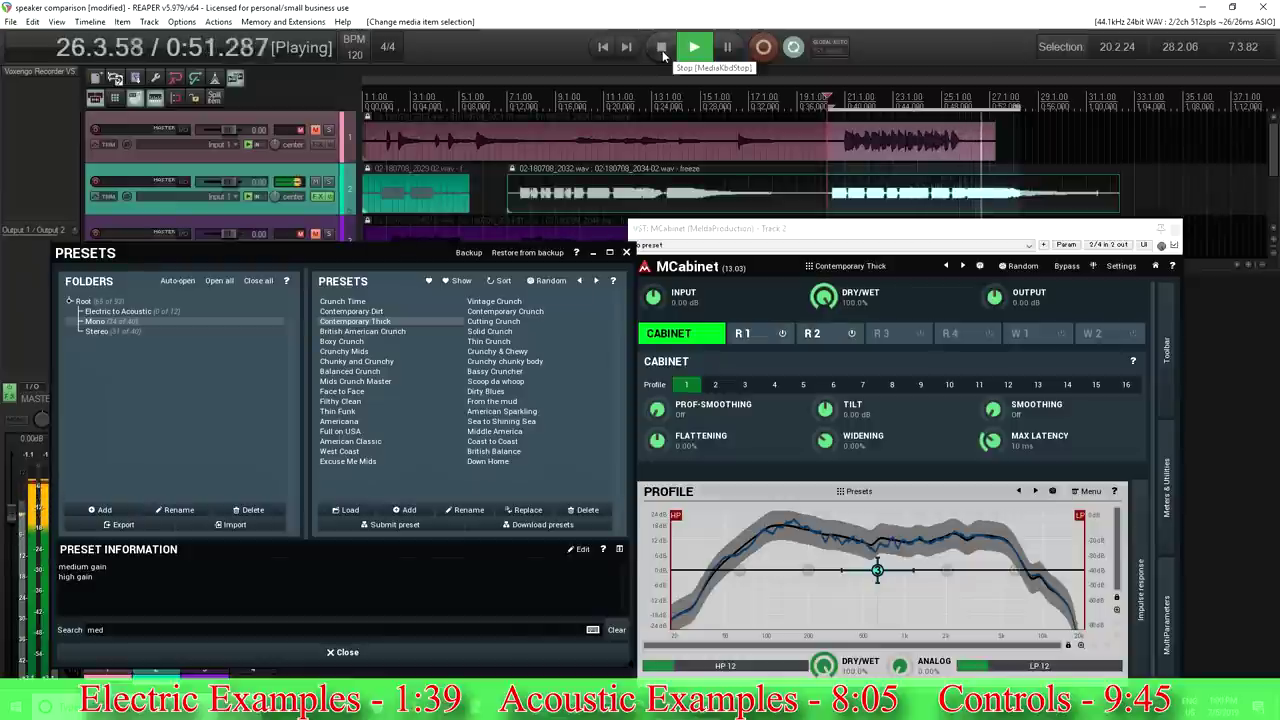
{"action": "left_click", "coordinate": [662, 50]}
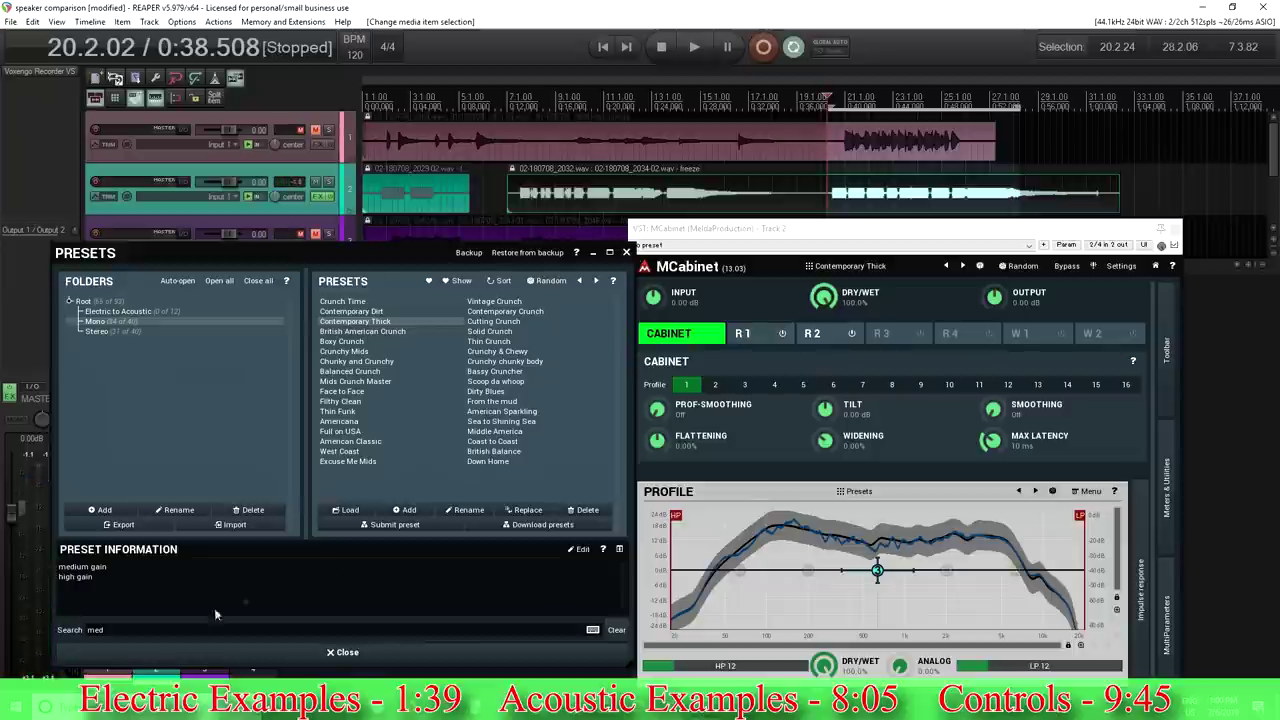
Change the preset search to 'high' and close the preset browser.
{"action": "left_click", "coordinate": [79, 622]}
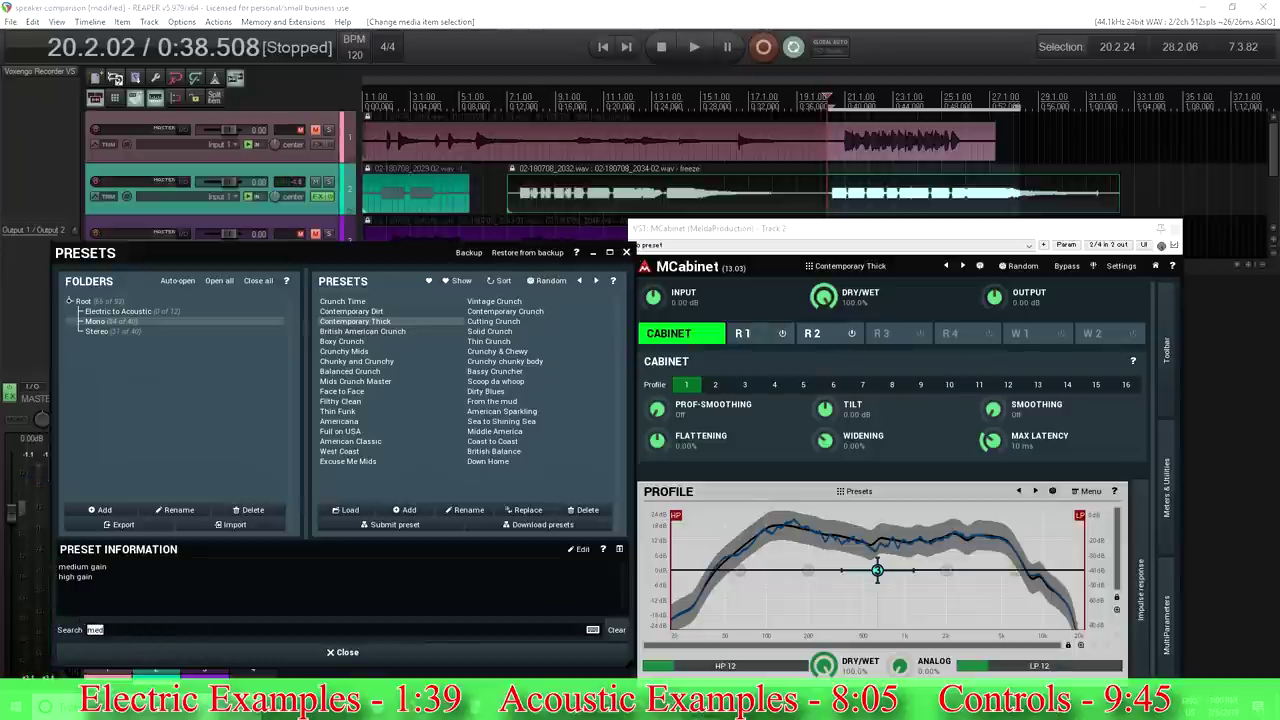
{"action": "type", "text": "high"}
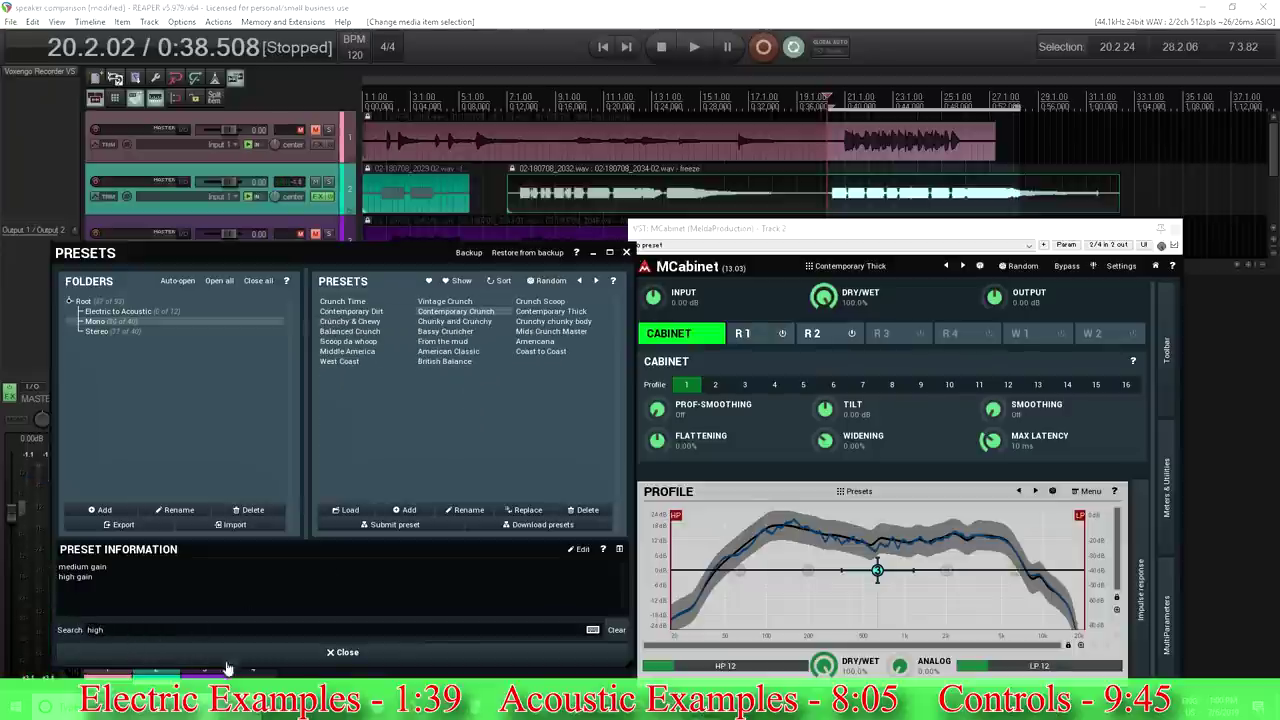
{"action": "left_click", "coordinate": [626, 253]}
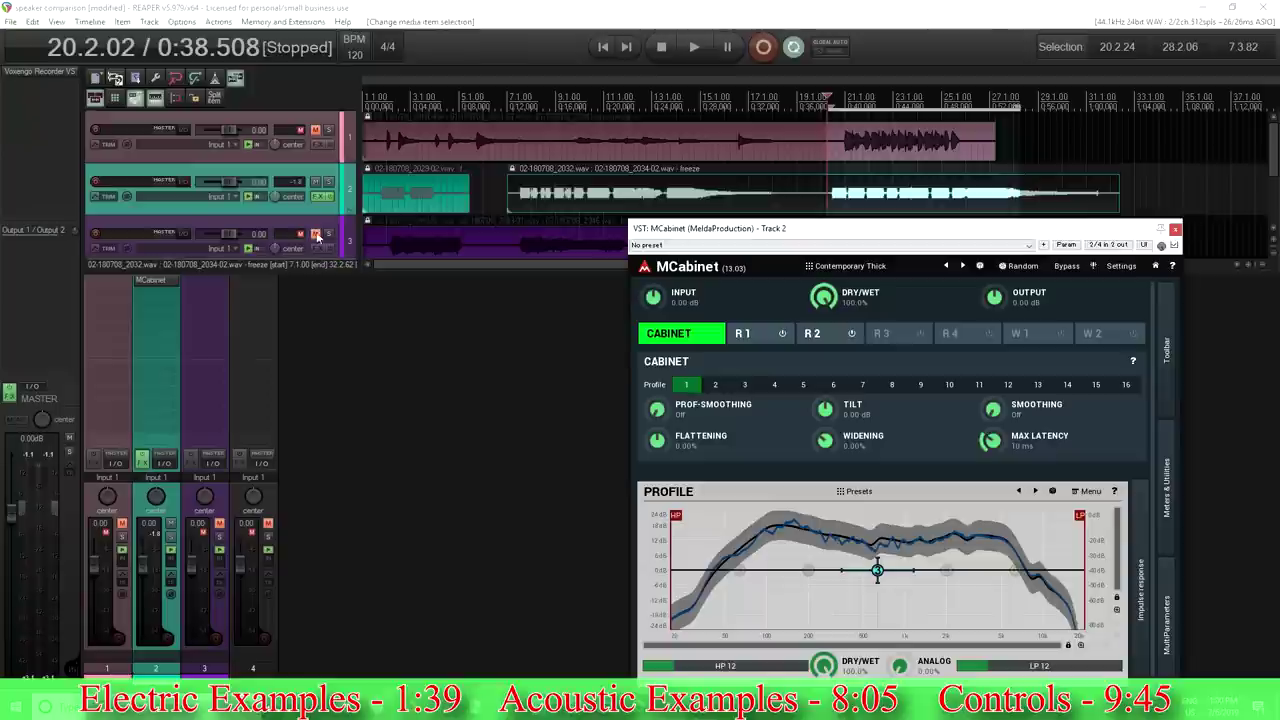
Mute track 2, unmute track 3, move MCabinet onto track 3, and close its window.
{"action": "left_click", "coordinate": [316, 183]}
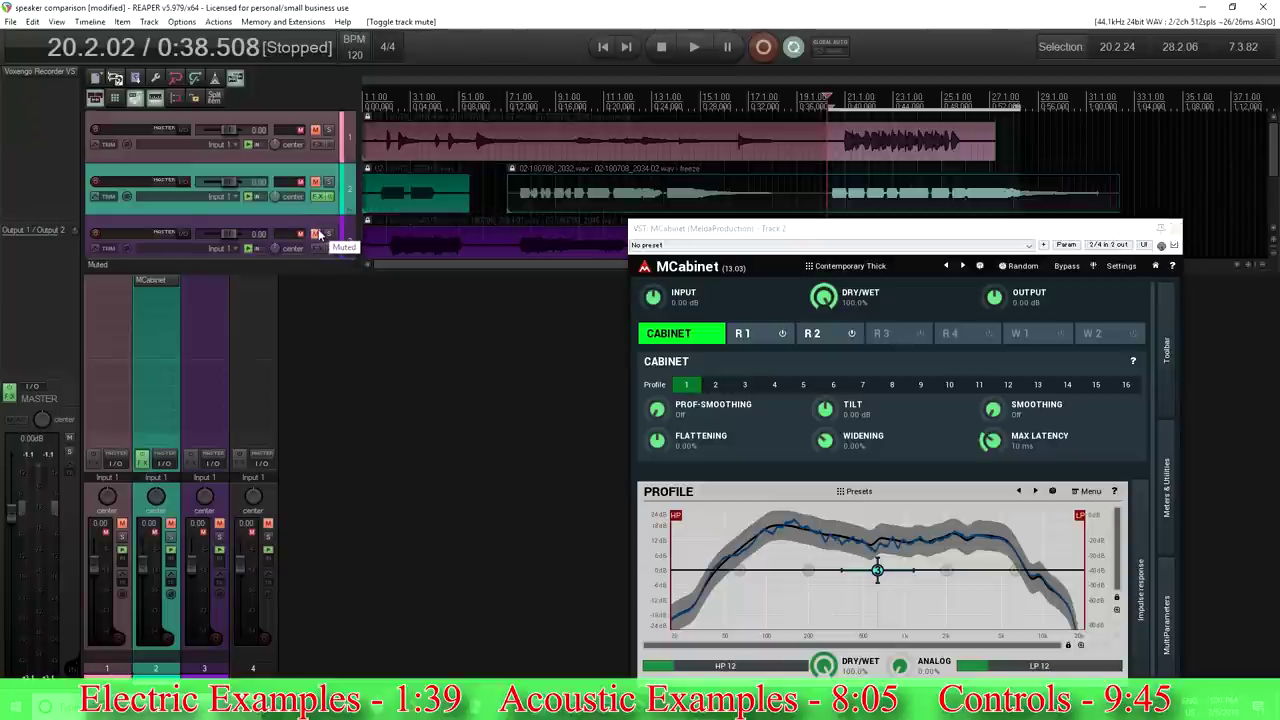
{"action": "left_click", "coordinate": [316, 234]}
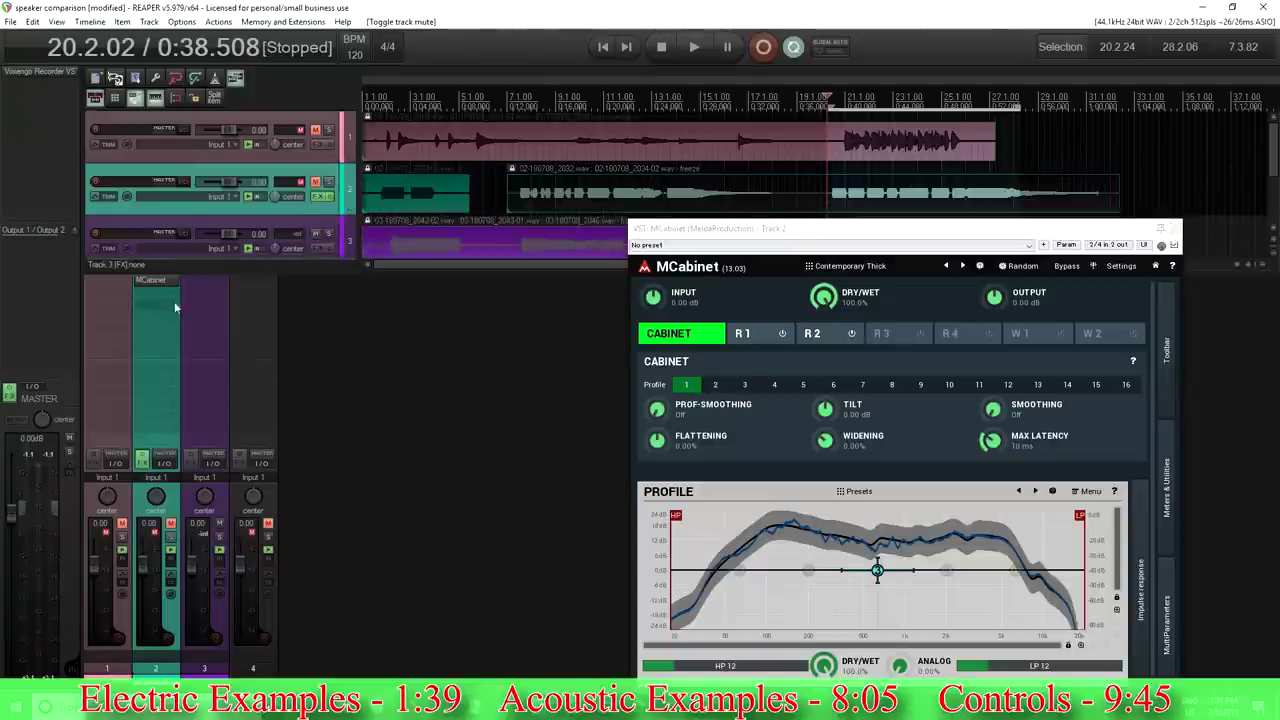
{"action": "left_click_drag", "start_coordinate": [152, 281], "coordinate": [203, 284]}
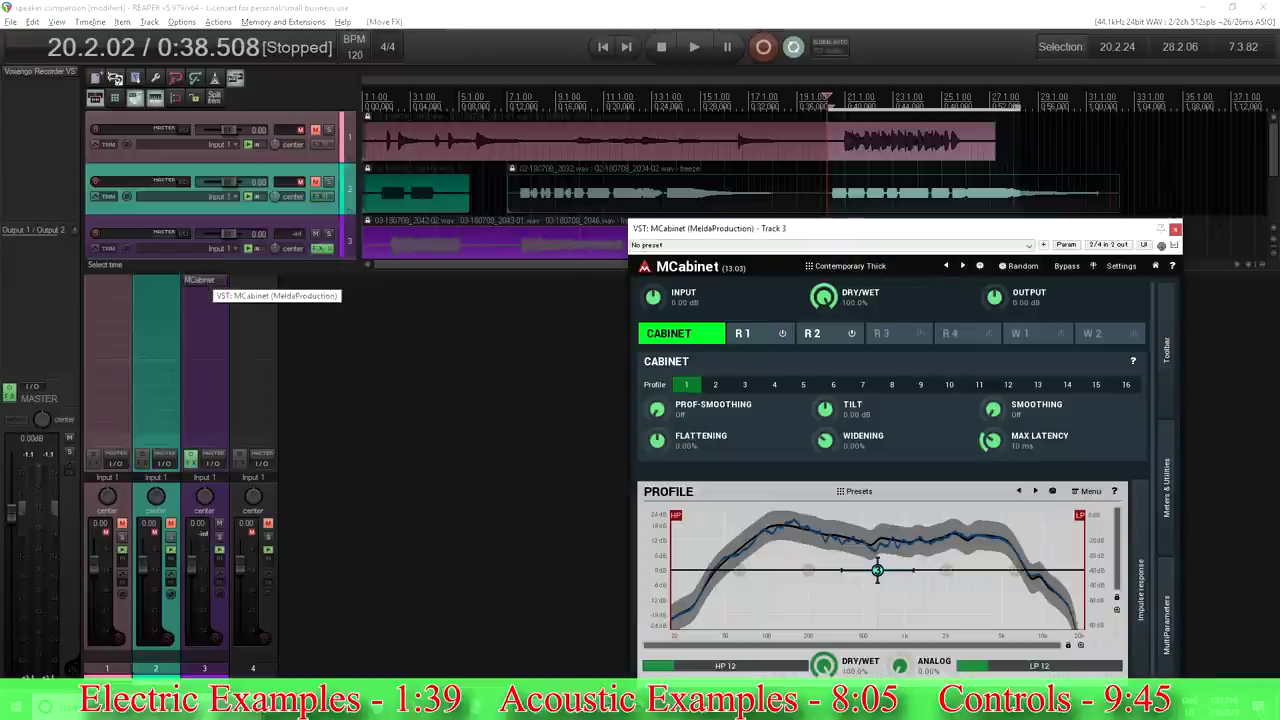
{"action": "left_click", "coordinate": [1175, 229]}
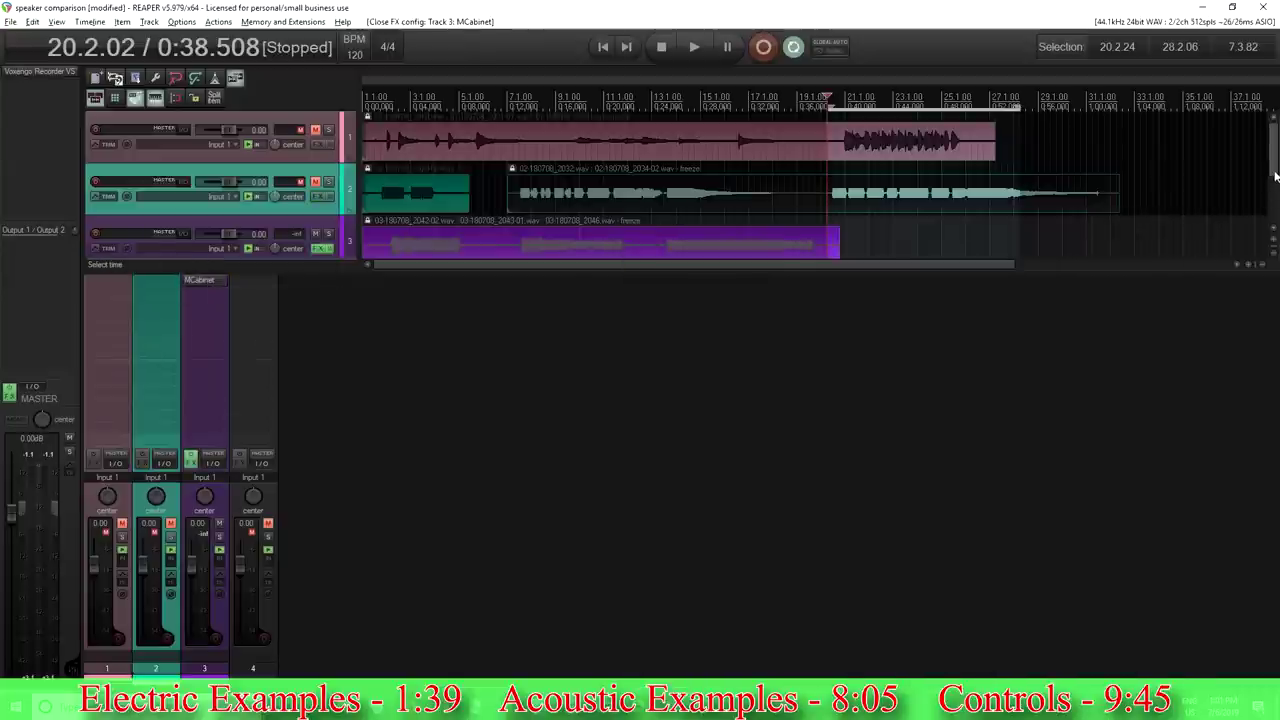
{"action": "left_click_drag", "start_coordinate": [1275, 176], "coordinate": [1275, 195]}
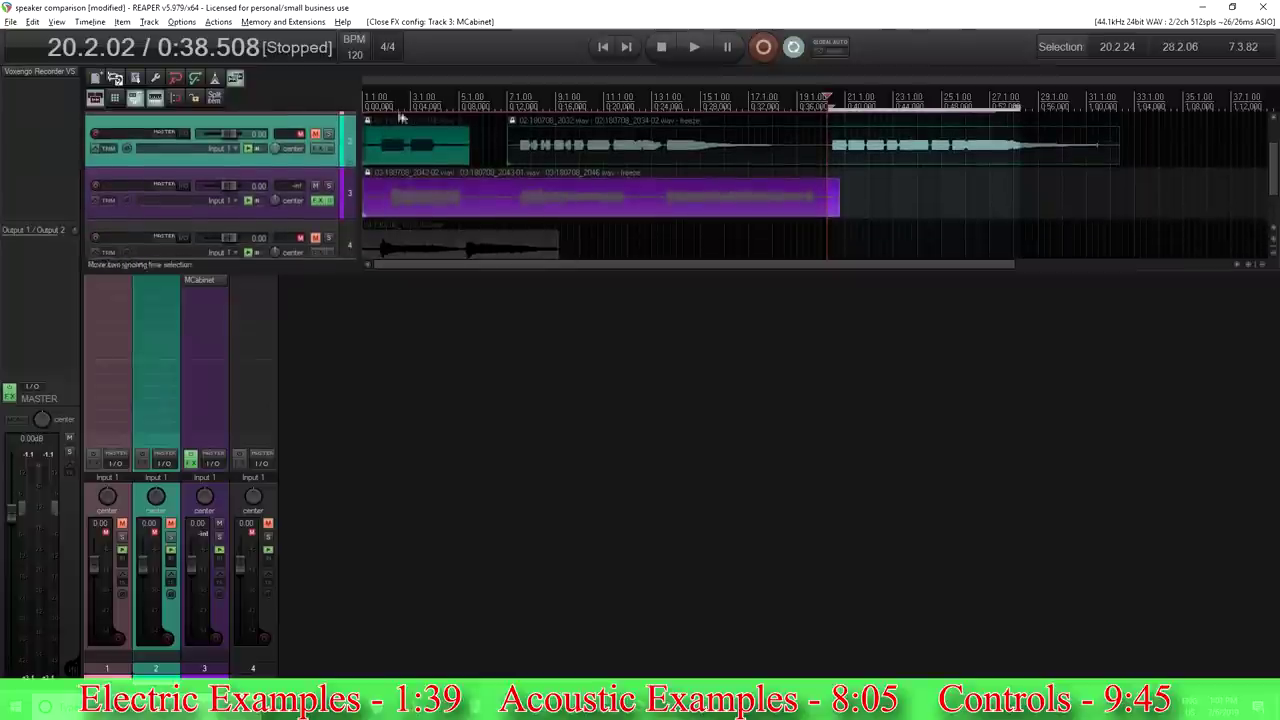
Select 2.1.09–5.2.57, reopen track 3's MCabinet, and play from the selection start.
{"action": "left_click_drag", "start_coordinate": [400, 106], "coordinate": [485, 108]}
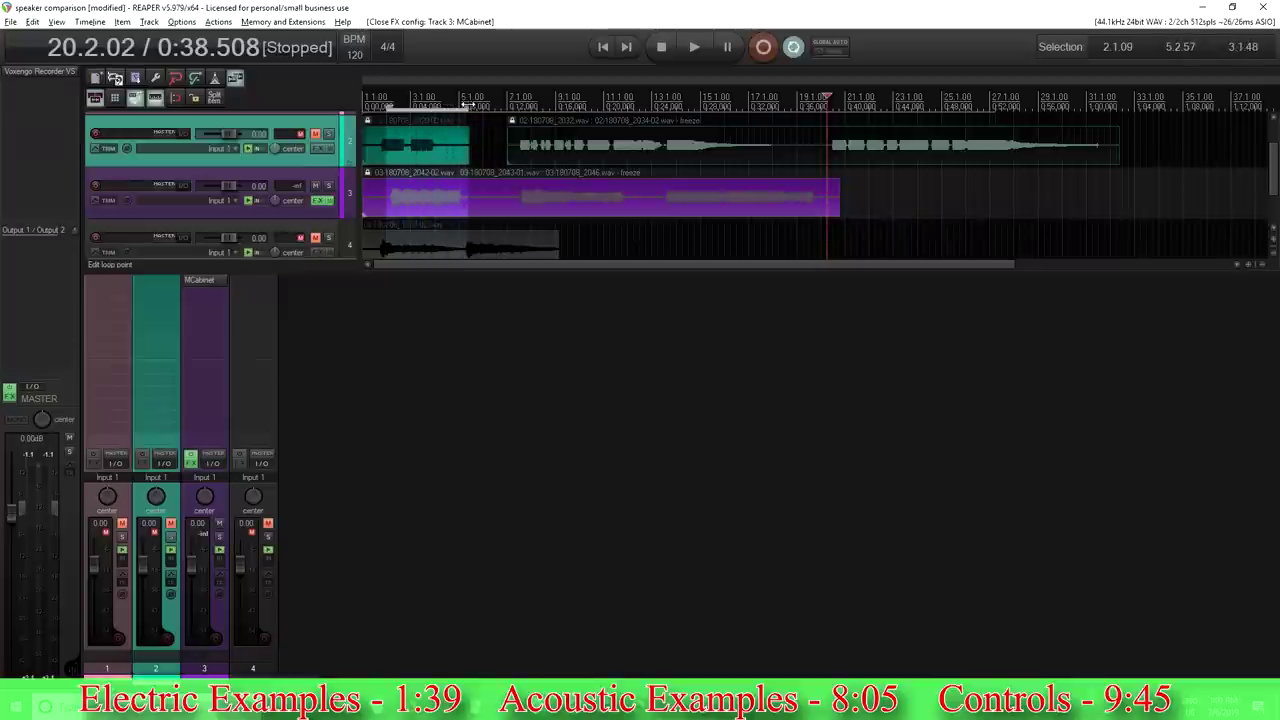
{"action": "left_click", "coordinate": [208, 278]}
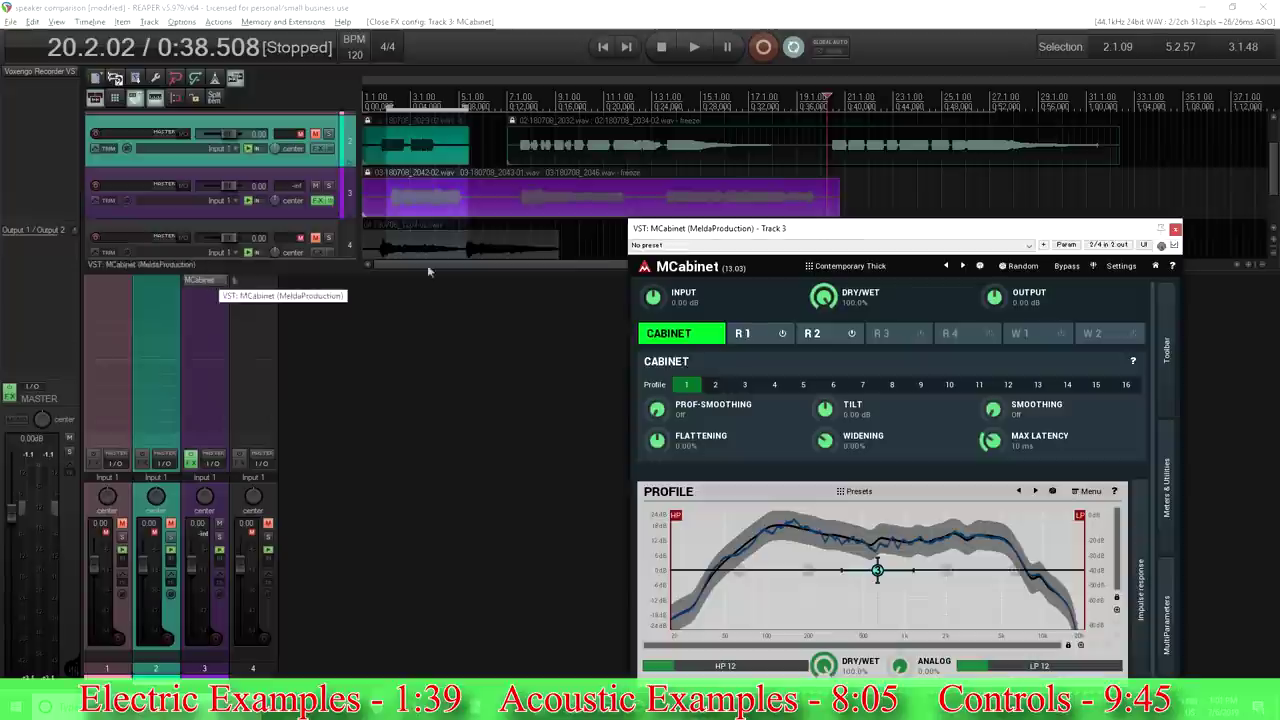
{"action": "left_click_drag", "start_coordinate": [767, 233], "coordinate": [752, 163]}
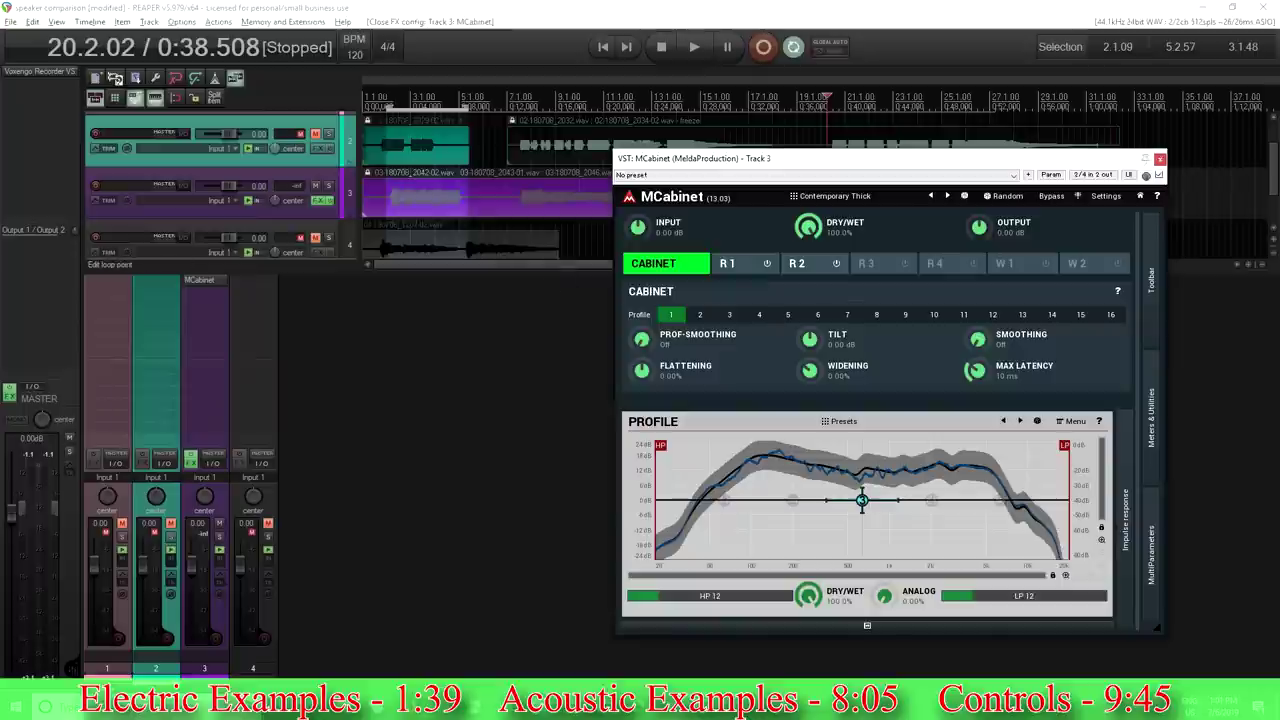
{"action": "left_click", "coordinate": [382, 100]}
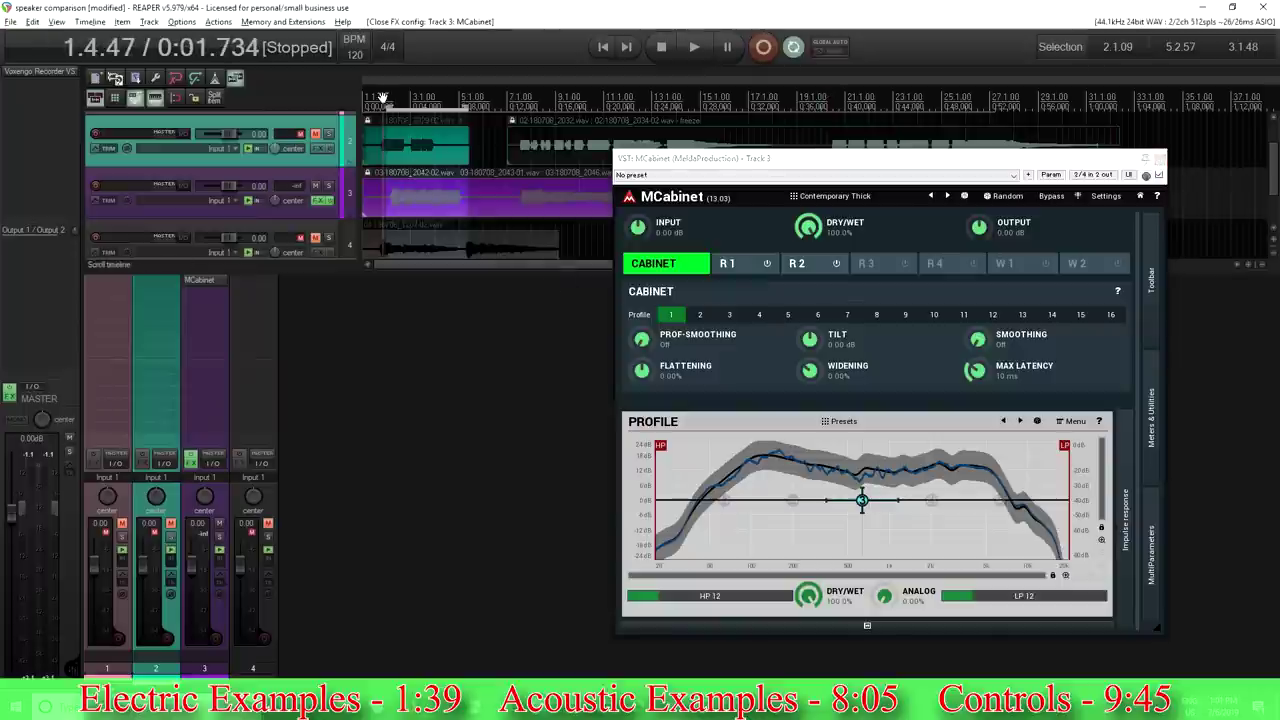
{"action": "left_click", "coordinate": [695, 48]}
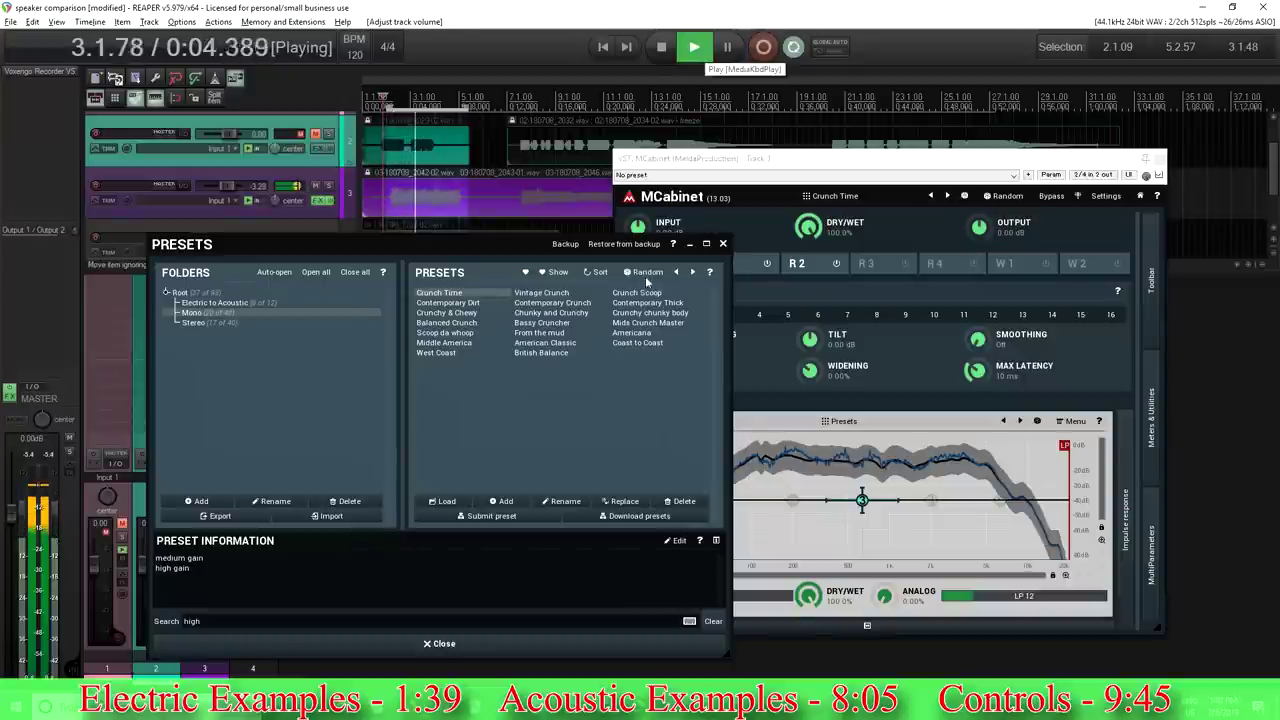
Try Contemporary Crunch and Middle America, load Crunch Scoop, then stop playback and close presets.
{"action": "left_click", "coordinate": [556, 305]}
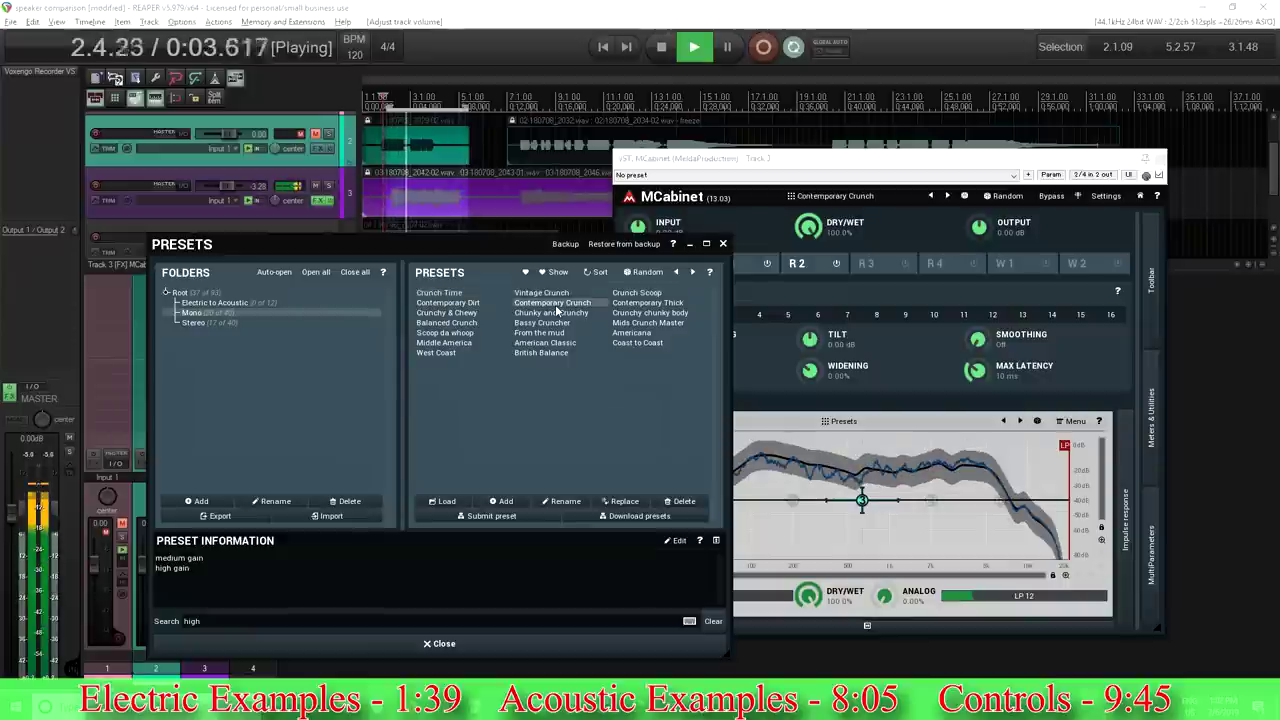
{"action": "left_click", "coordinate": [456, 345]}
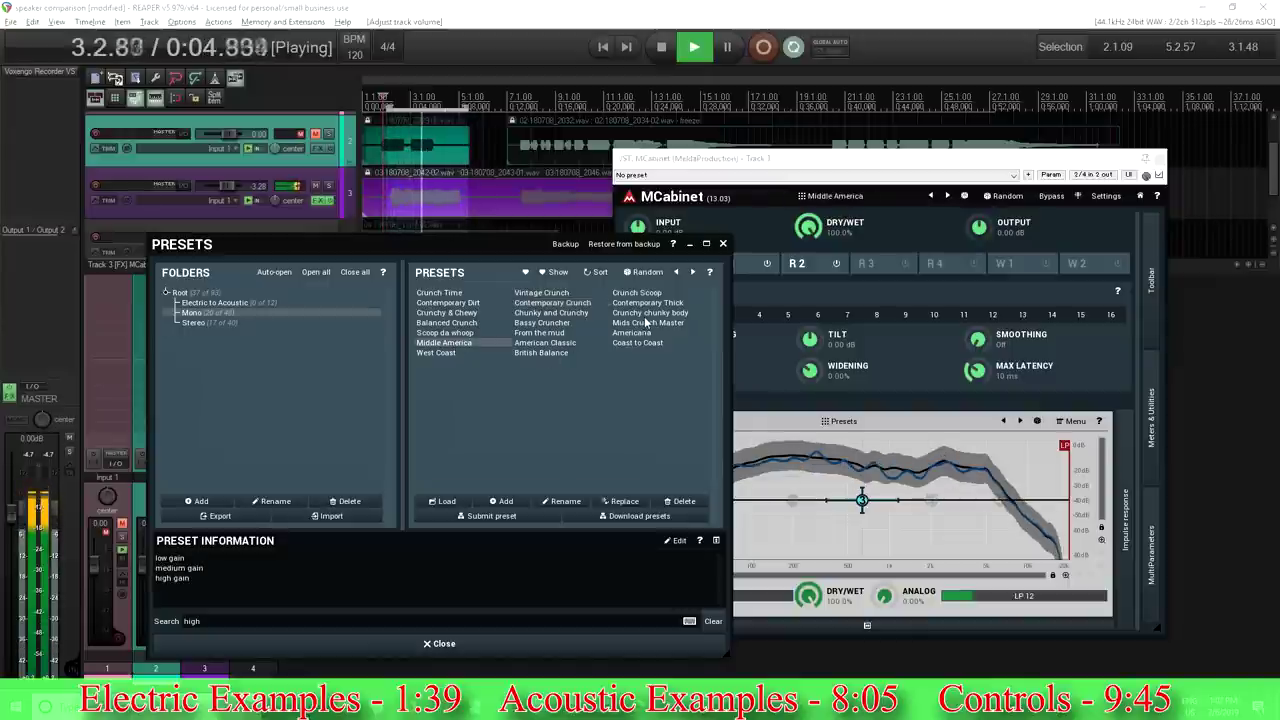
{"action": "left_click", "coordinate": [566, 306]}
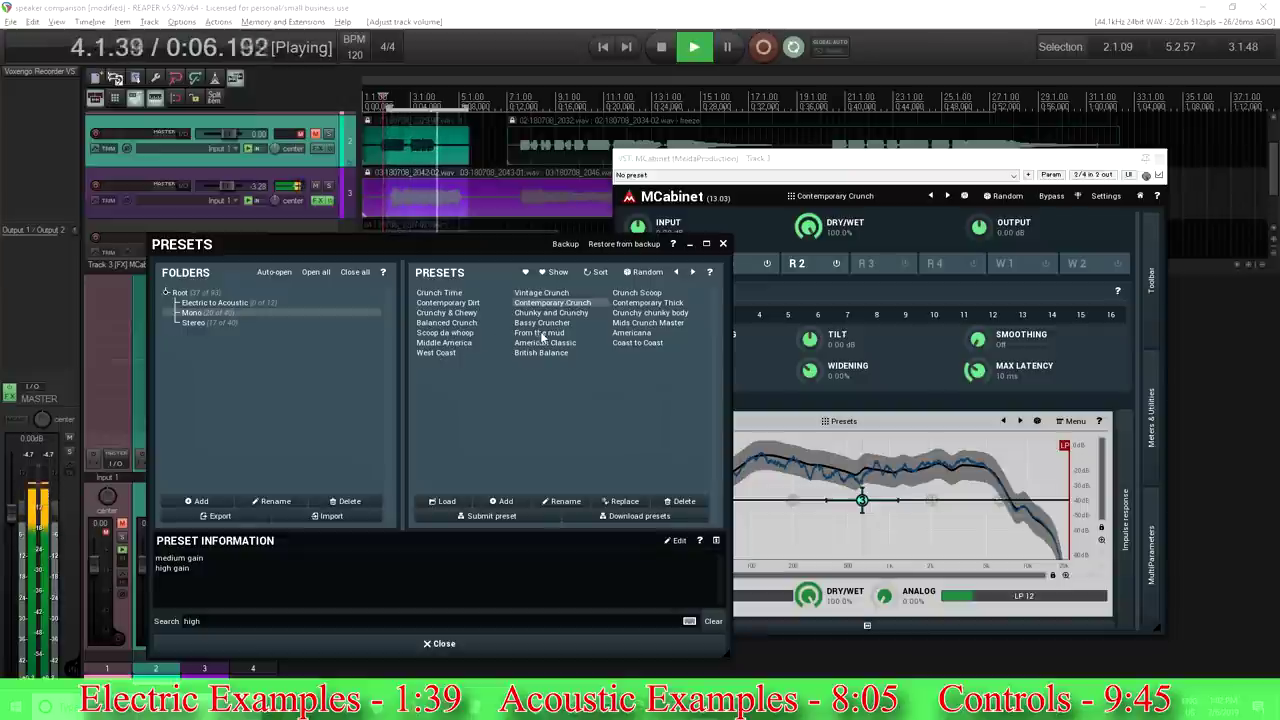
{"action": "left_click", "coordinate": [640, 294]}
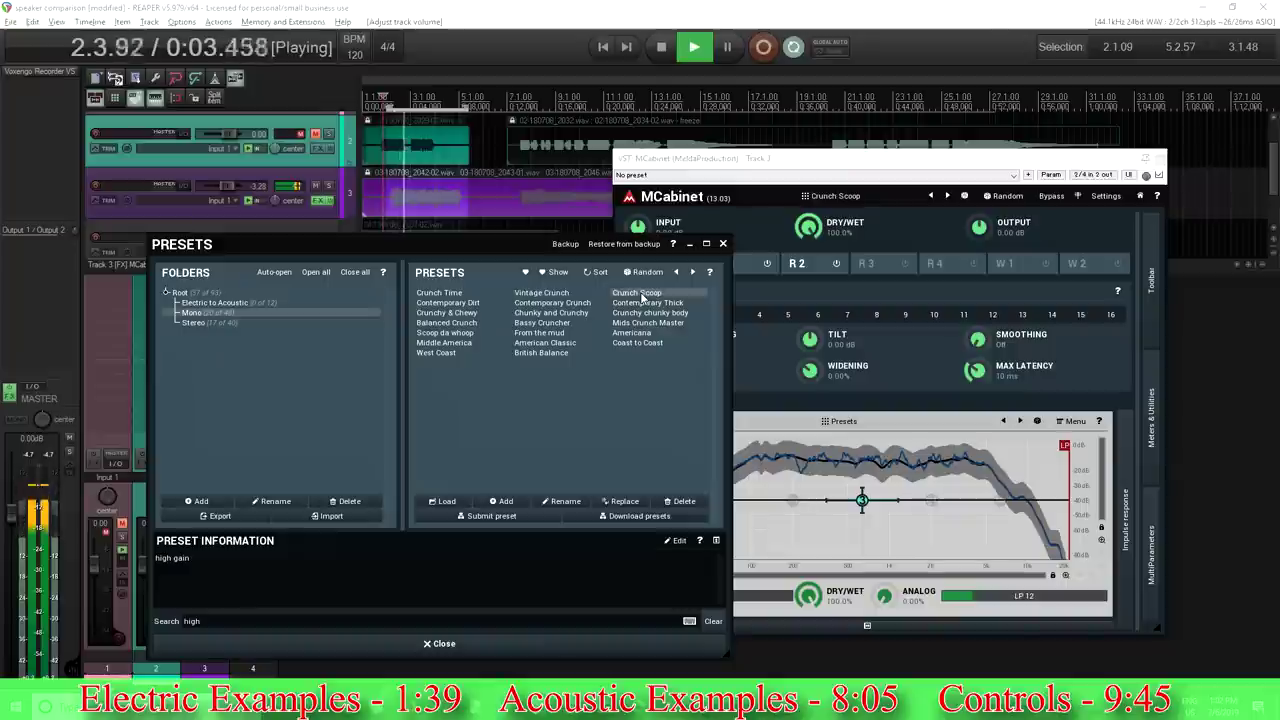
{"action": "left_click", "coordinate": [661, 50]}
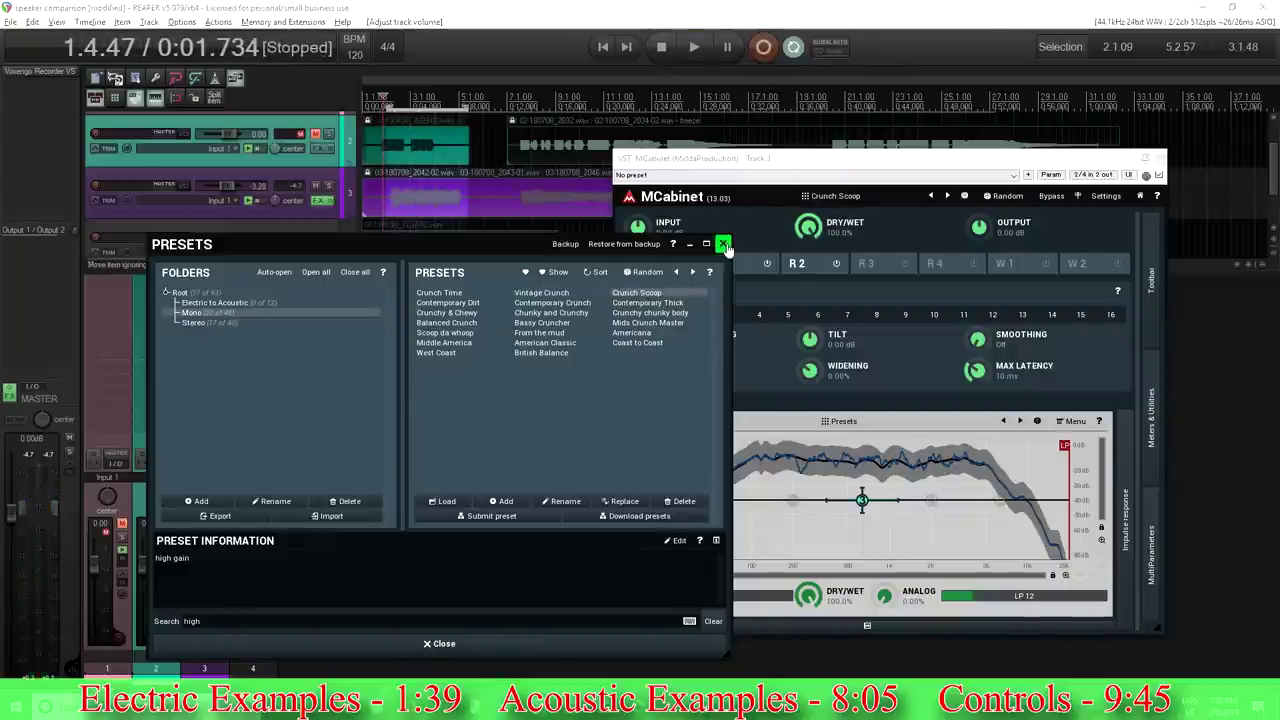
{"action": "left_click", "coordinate": [723, 243]}
Set a 7.2.30–12.1.75 time selection, play it, and reopen MCabinet's preset list.
{"action": "left_click_drag", "start_coordinate": [739, 157], "coordinate": [697, 274]}
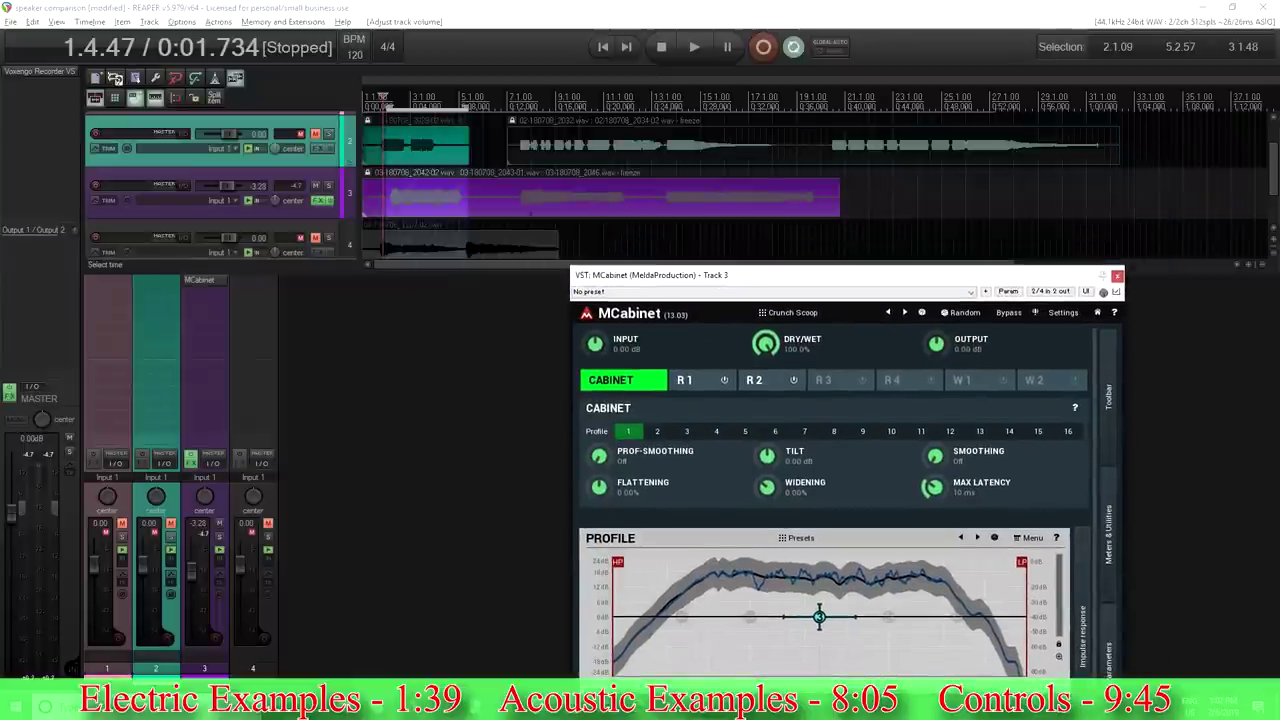
{"action": "left_click", "coordinate": [518, 219]}
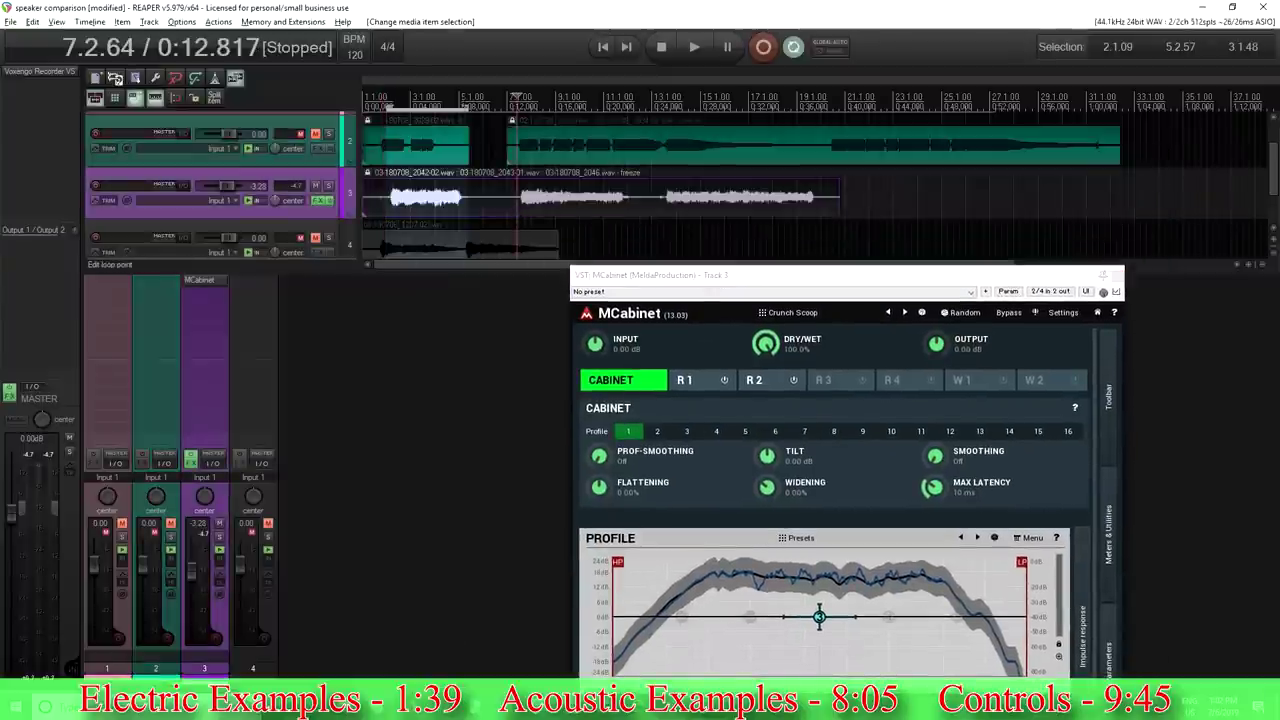
{"action": "left_click_drag", "start_coordinate": [467, 106], "coordinate": [633, 107]}
{"action": "left_click_drag", "start_coordinate": [390, 107], "coordinate": [514, 107]}
{"action": "left_click", "coordinate": [694, 47]}
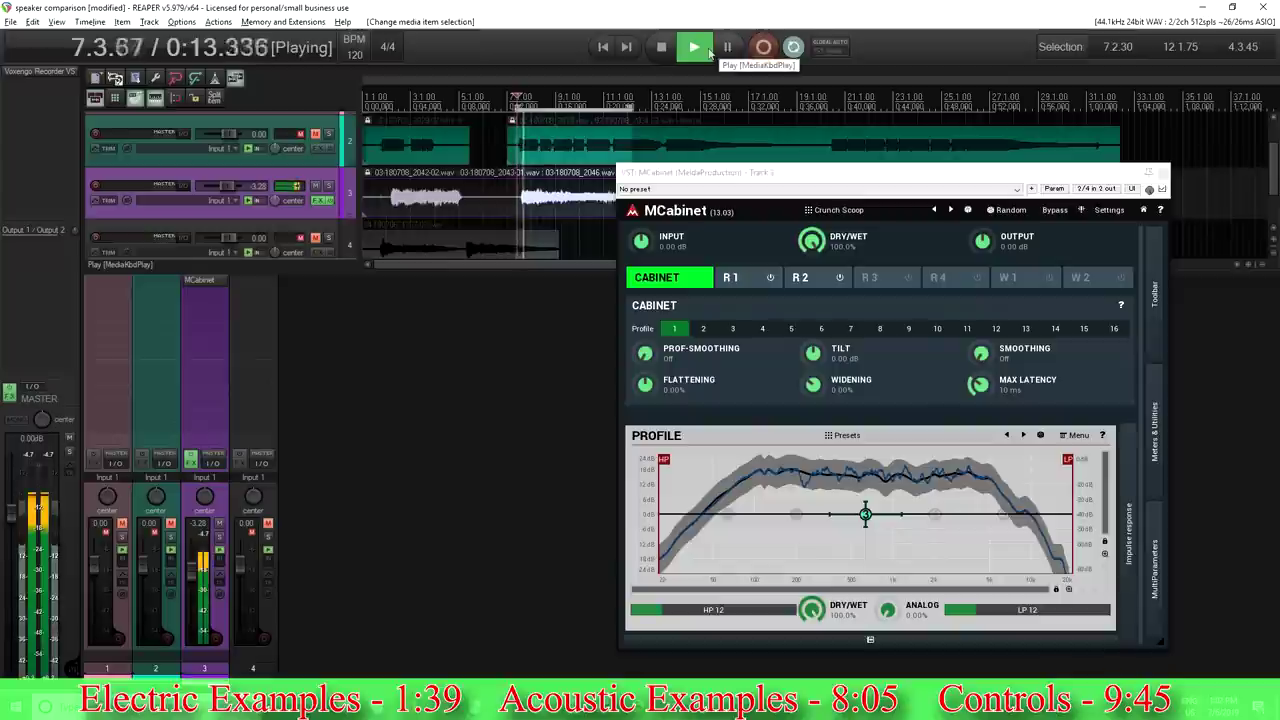
{"action": "left_click", "coordinate": [855, 210]}
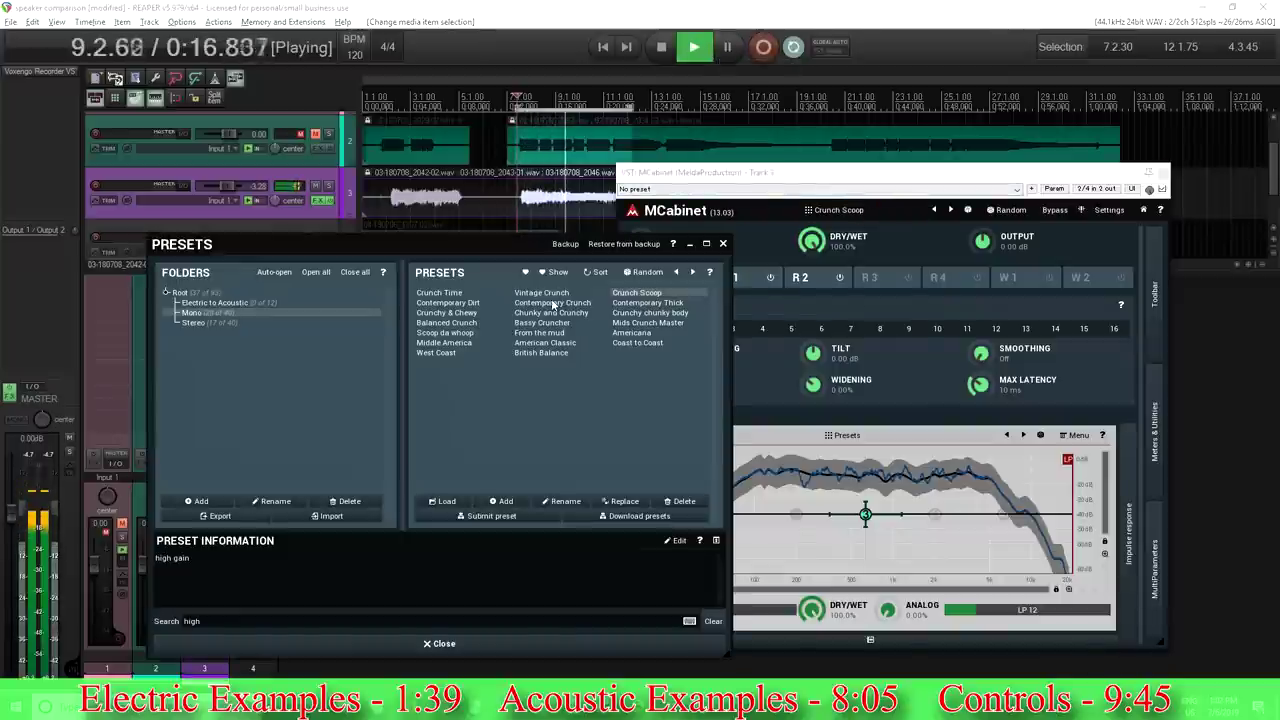
Audition Contemporary Thick, Coast to Coast, British Balance, Chunky and Crunchy, Balanced Crunch; keep Contemporary Dirt.
{"action": "left_click", "coordinate": [634, 303]}
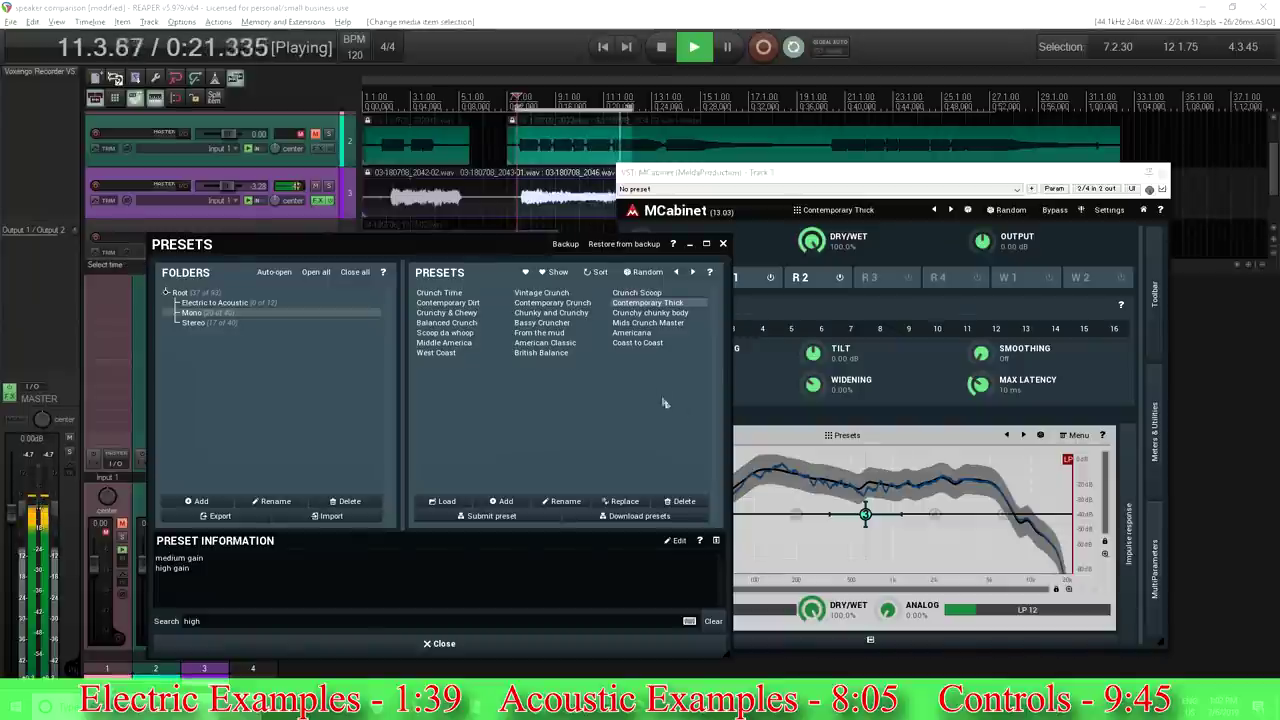
{"action": "left_click", "coordinate": [645, 343]}
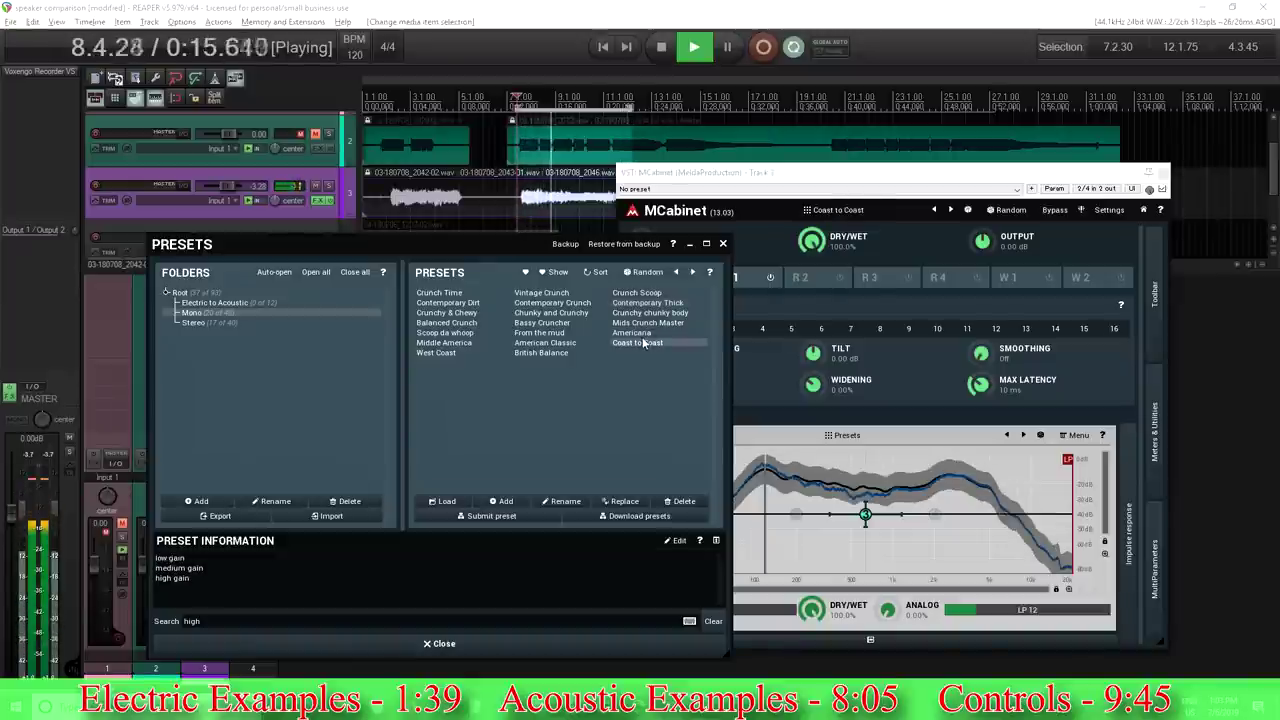
{"action": "left_click", "coordinate": [549, 354]}
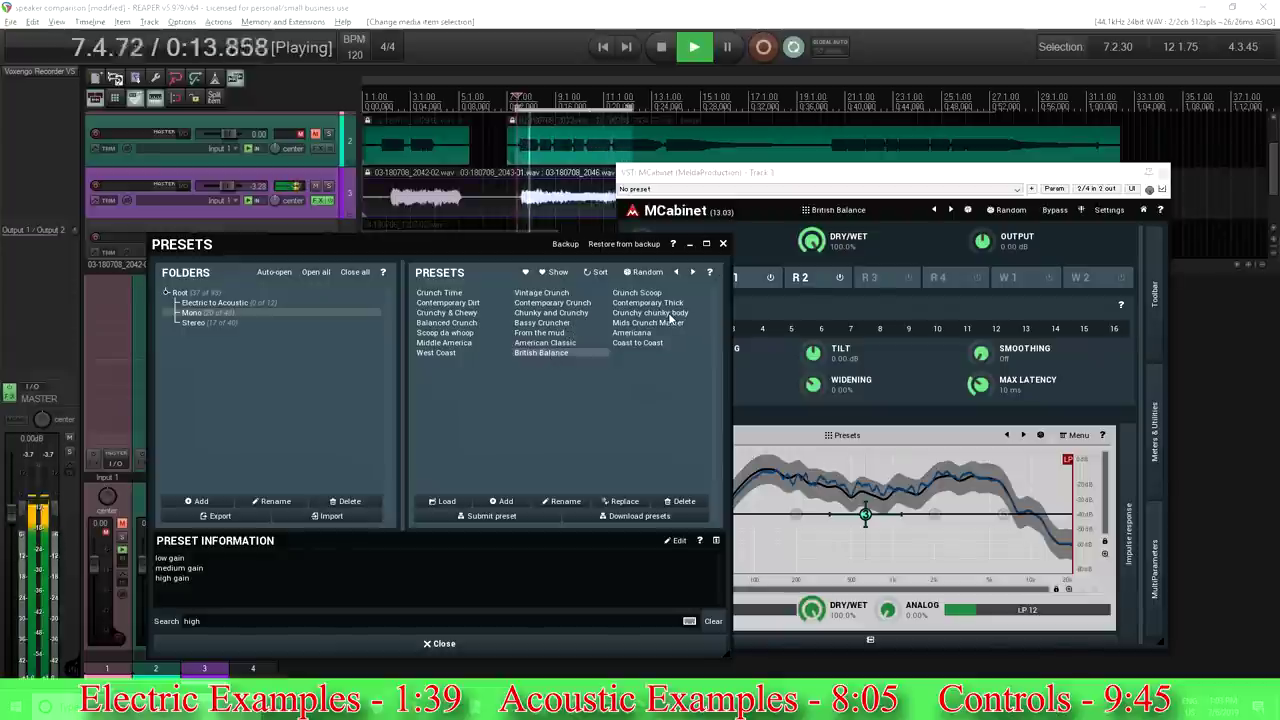
{"action": "left_click", "coordinate": [567, 313]}
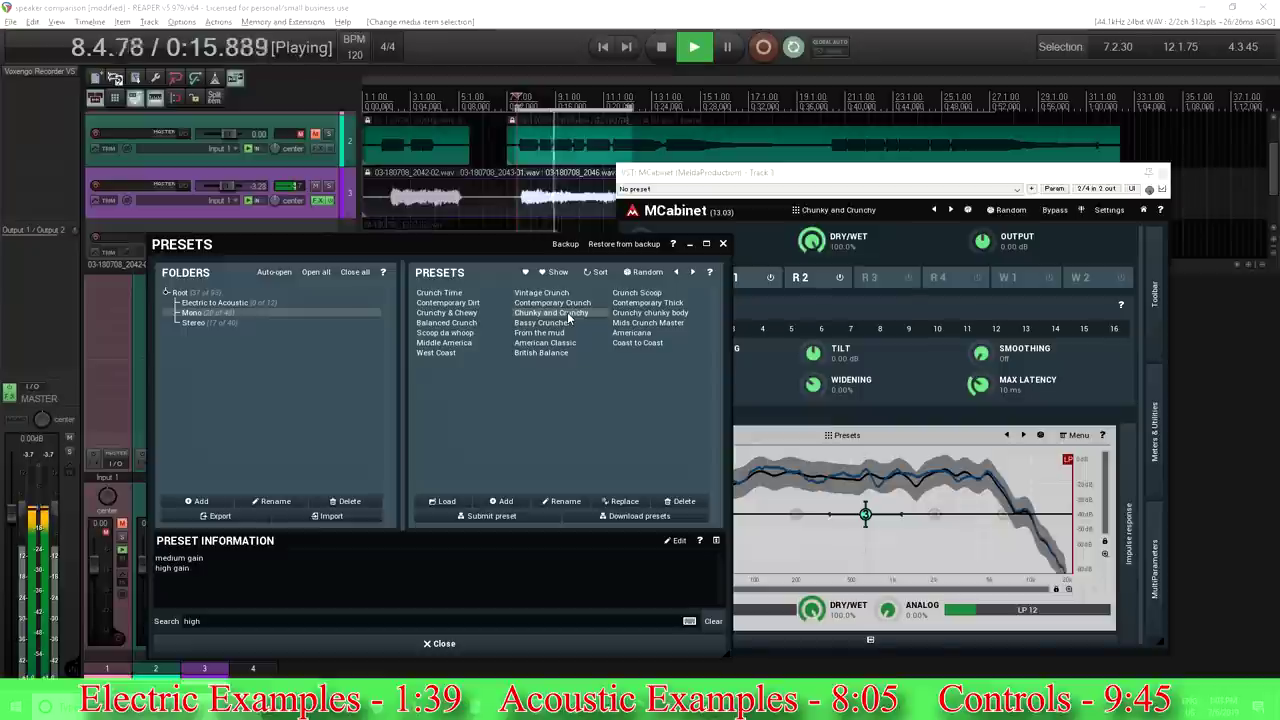
{"action": "left_click", "coordinate": [462, 324]}
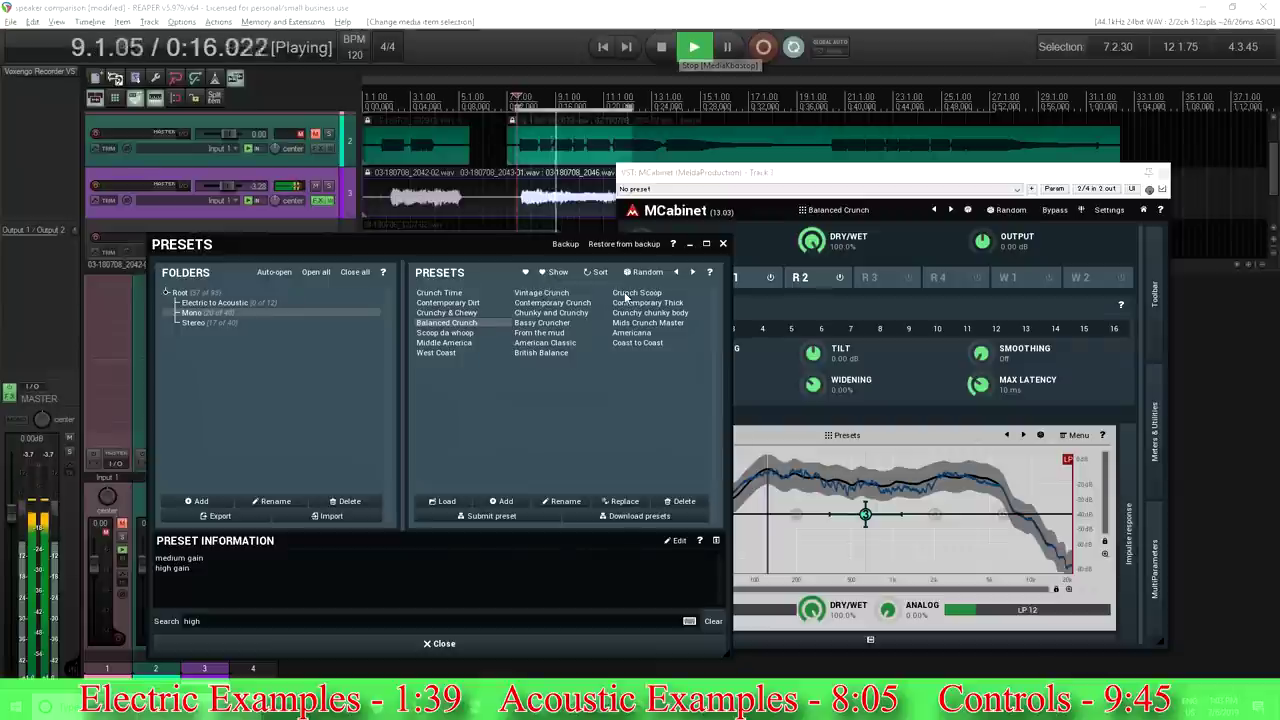
{"action": "left_click", "coordinate": [448, 302]}
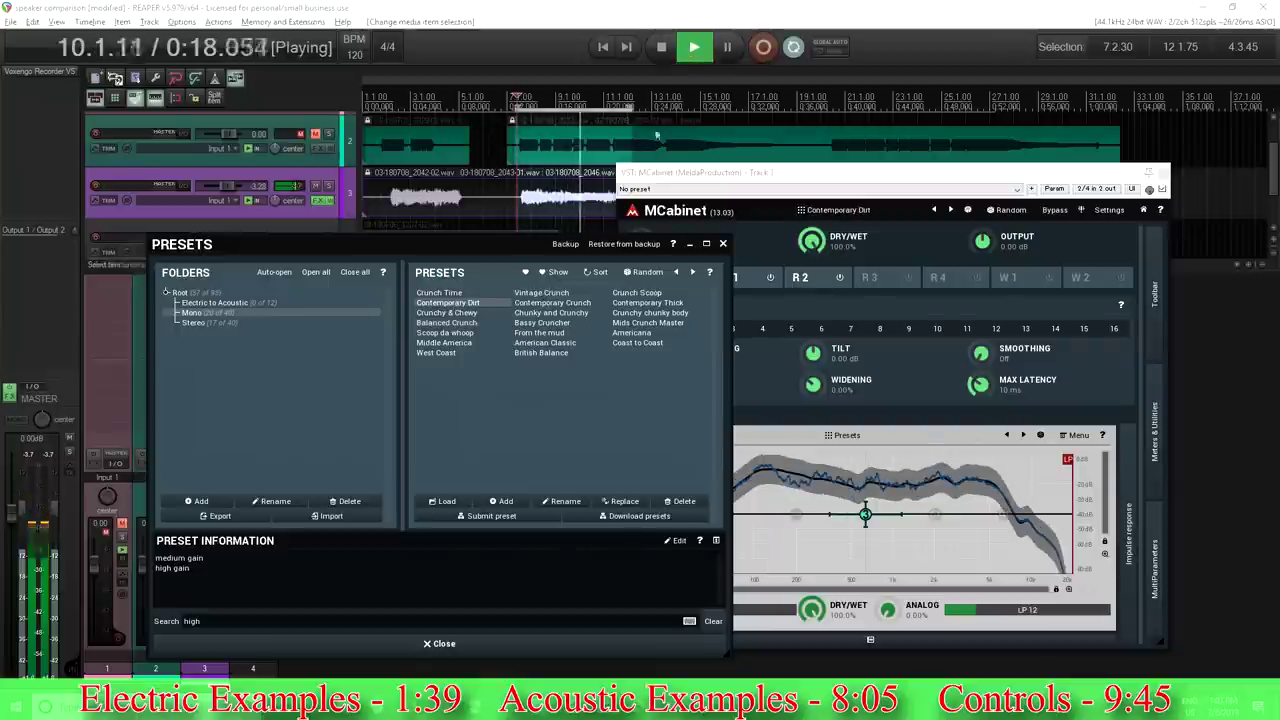
{"action": "left_click", "coordinate": [671, 54]}
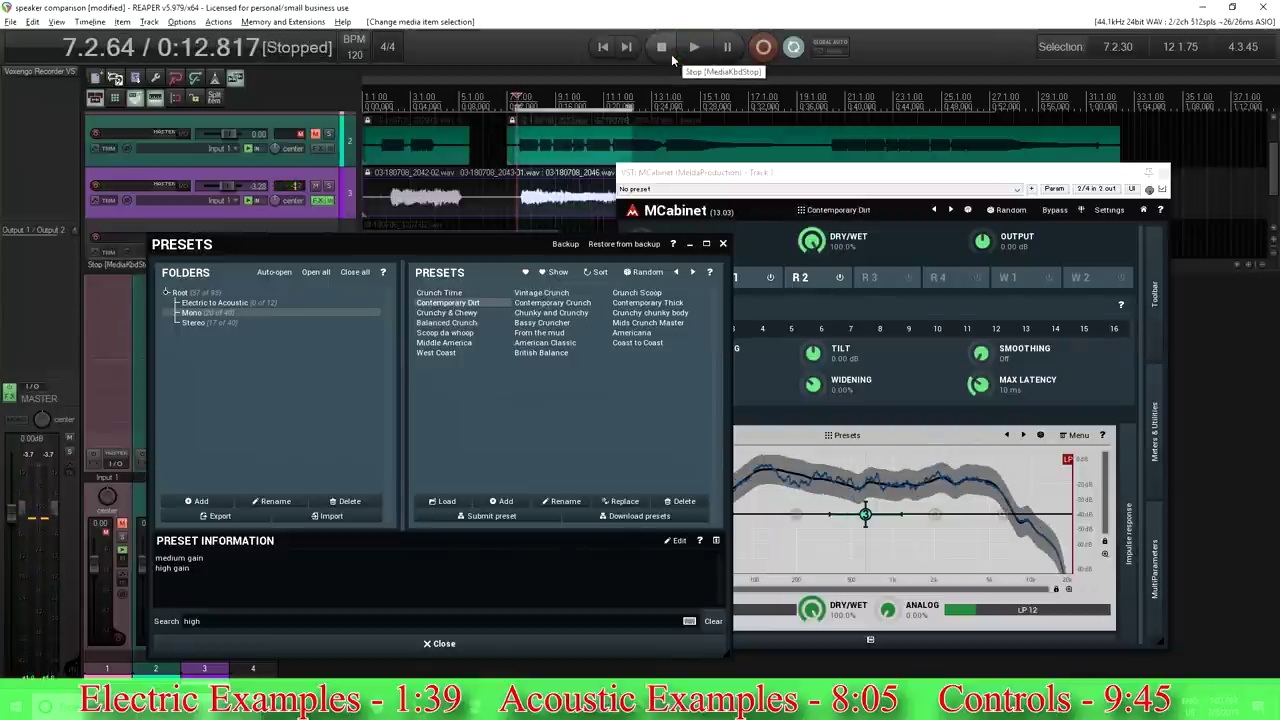
{"action": "left_click", "coordinate": [723, 245]}
Mute track 3 and unmute acoustic track 4.
{"action": "left_click_drag", "start_coordinate": [752, 179], "coordinate": [806, 141]}
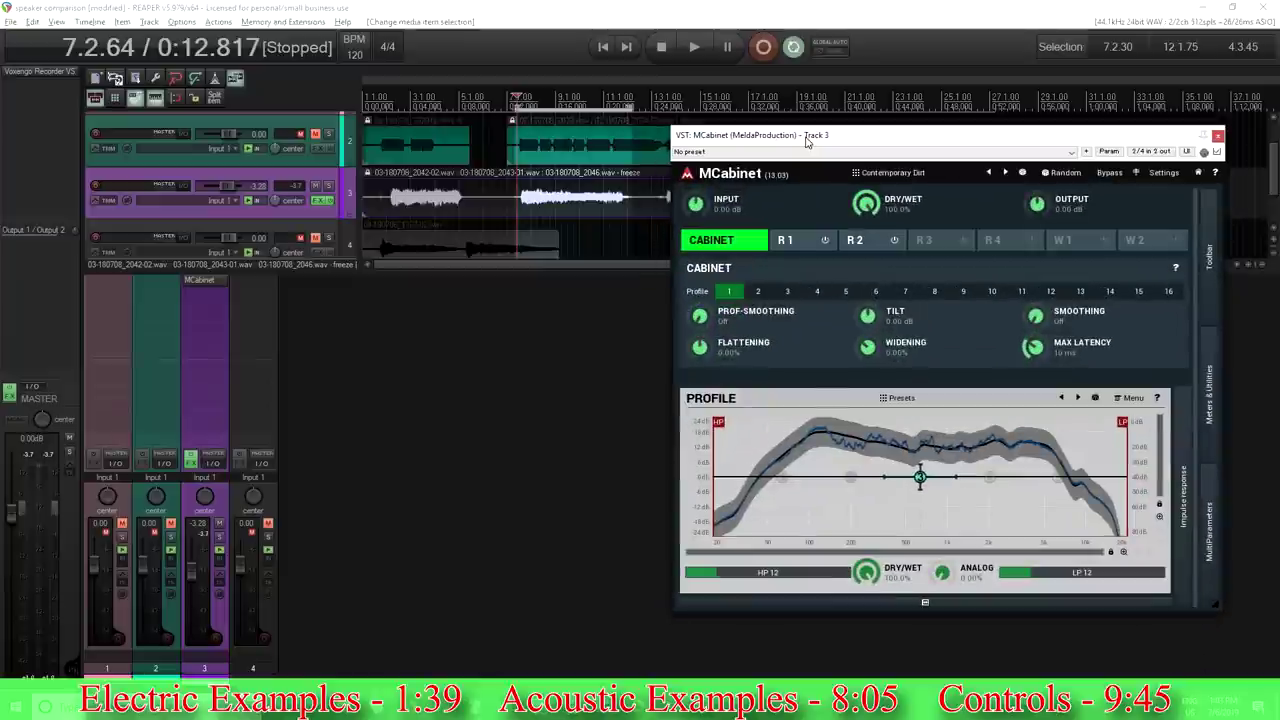
{"action": "left_click", "coordinate": [316, 186]}
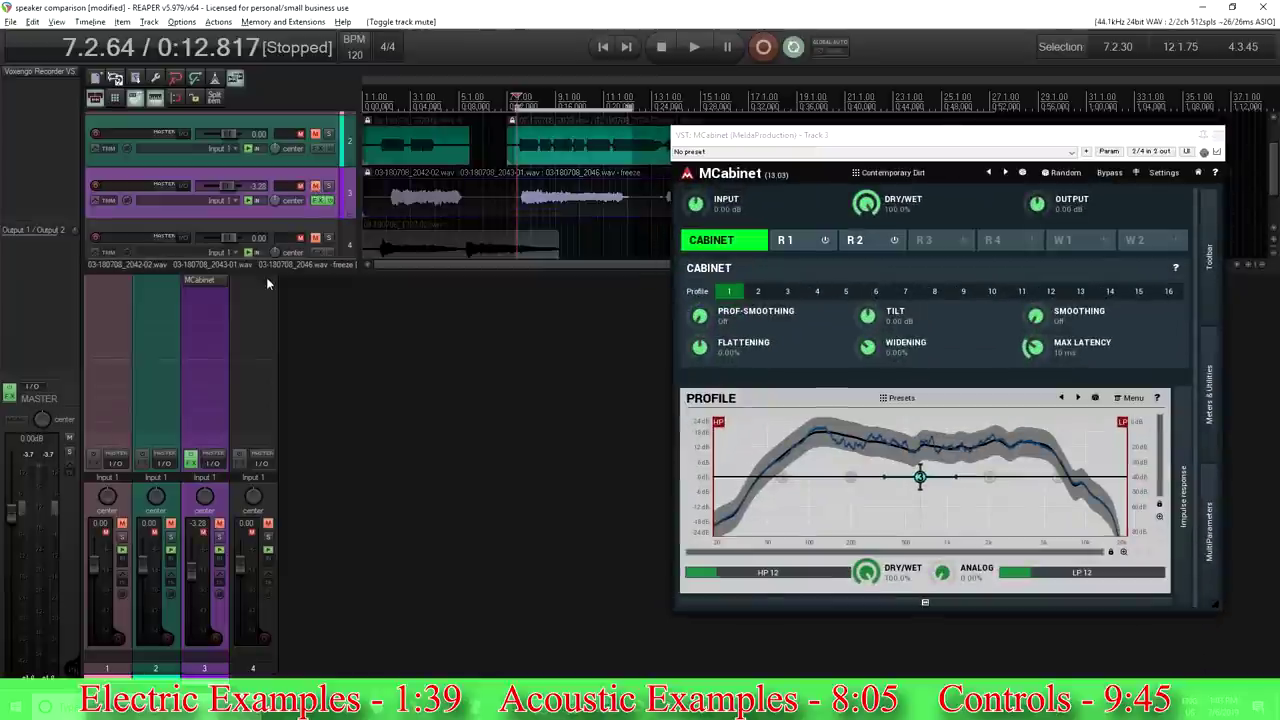
{"action": "left_click", "coordinate": [268, 524]}
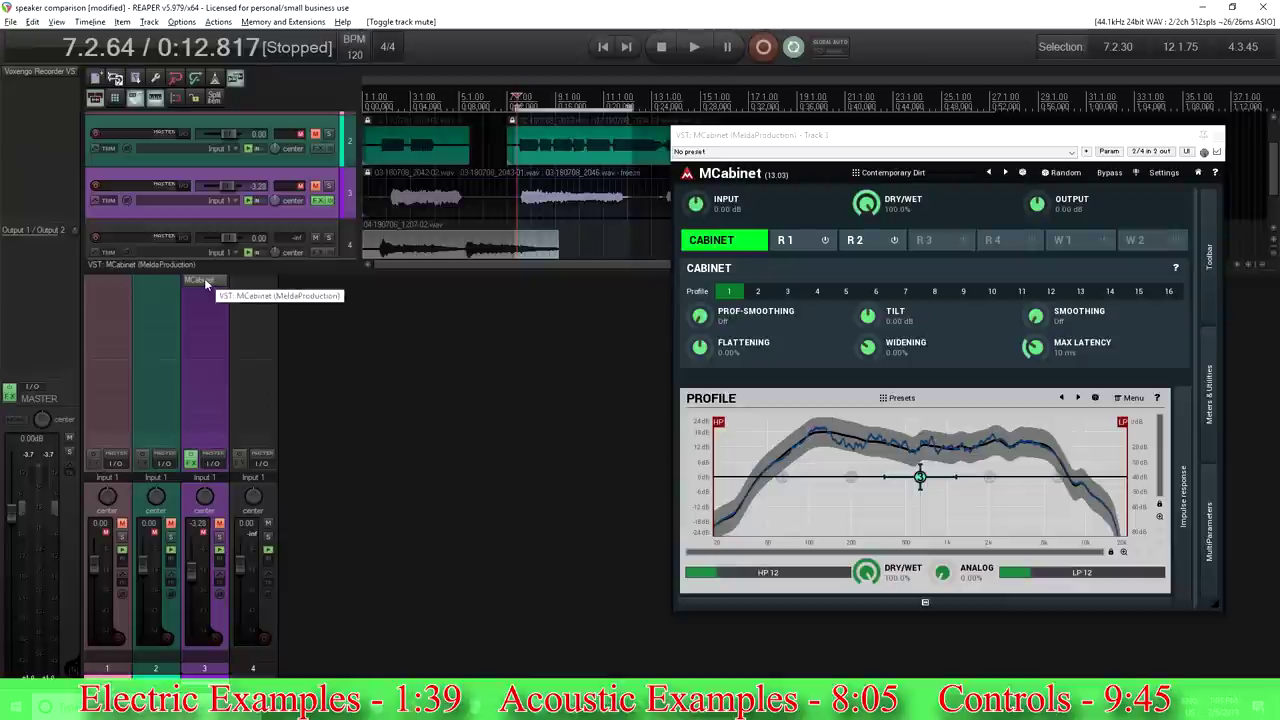
Drag MCabinet from track 3's FX slot onto track 4 and select its acoustic item.
{"action": "left_click_drag", "start_coordinate": [204, 278], "coordinate": [248, 279]}
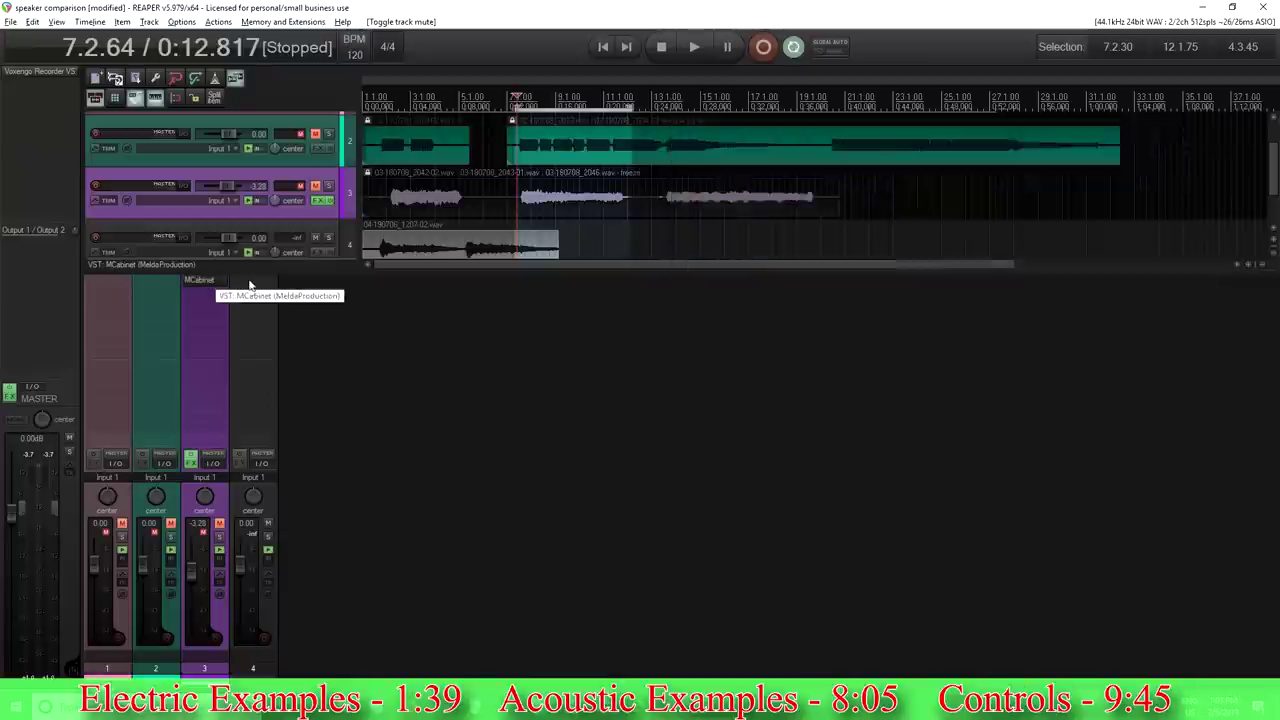
{"action": "scroll", "coordinate": [450, 200], "scroll_direction": "down", "scroll_amount": 1}
{"action": "left_click", "coordinate": [372, 220]}
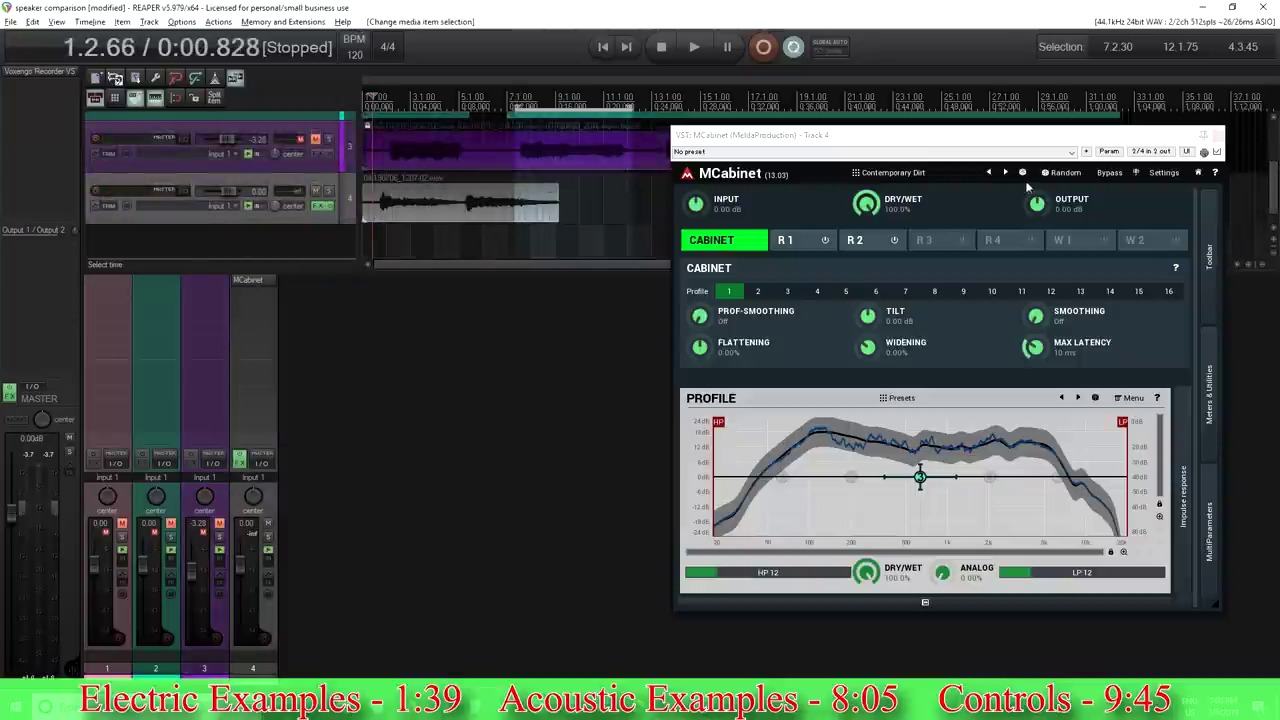
Bypass MCabinet, disable looping, play track 4 dry, then reopen the preset browser.
{"action": "left_click", "coordinate": [1115, 174]}
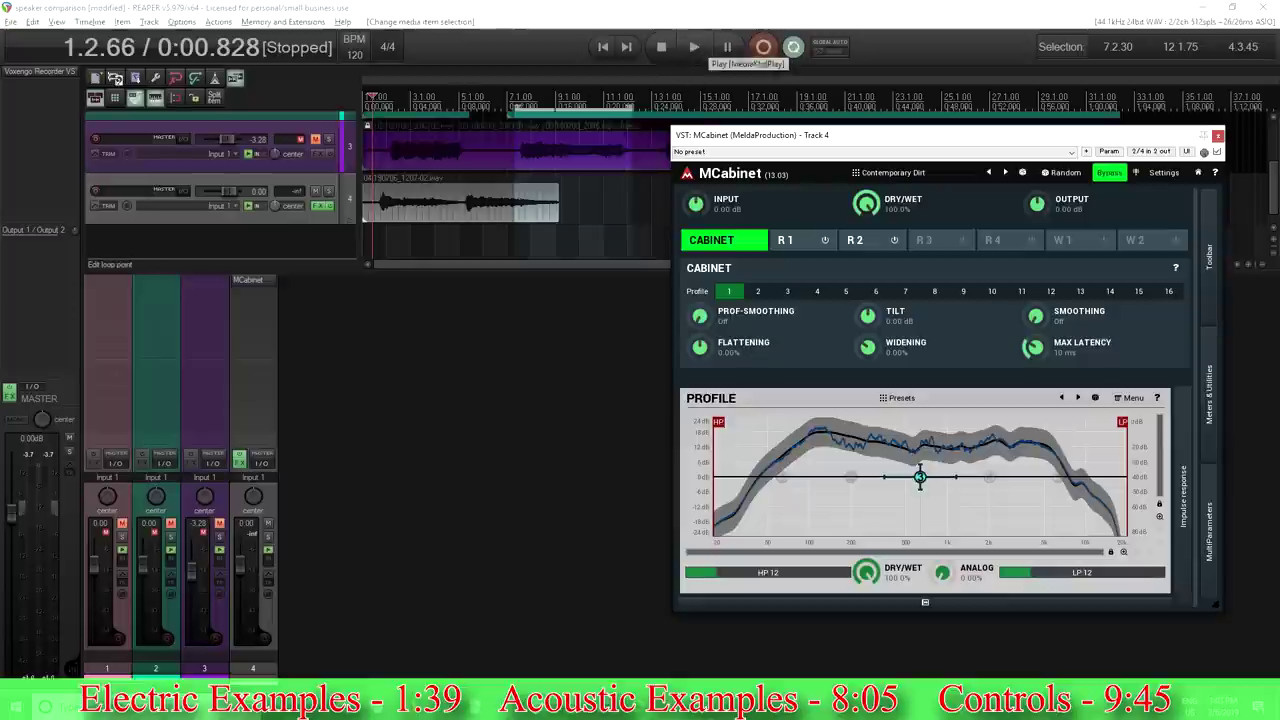
{"action": "left_click", "coordinate": [793, 48]}
{"action": "left_click", "coordinate": [694, 50]}
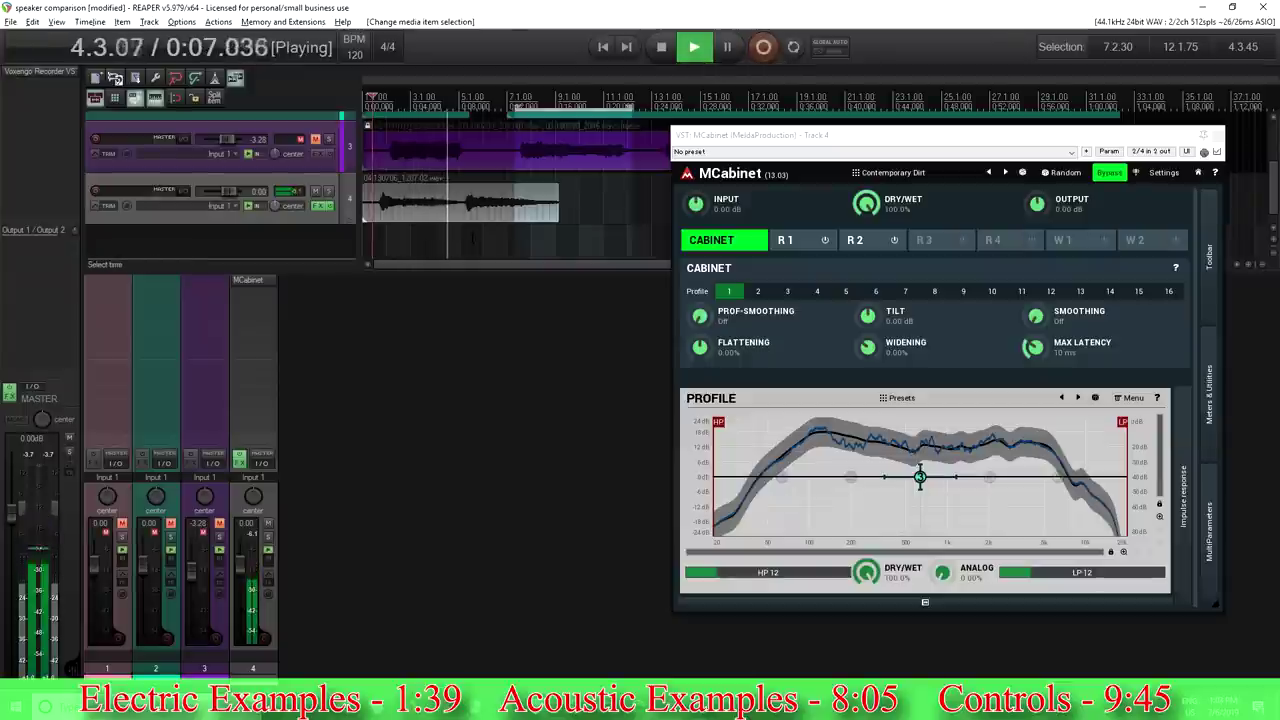
{"action": "left_click", "coordinate": [658, 53]}
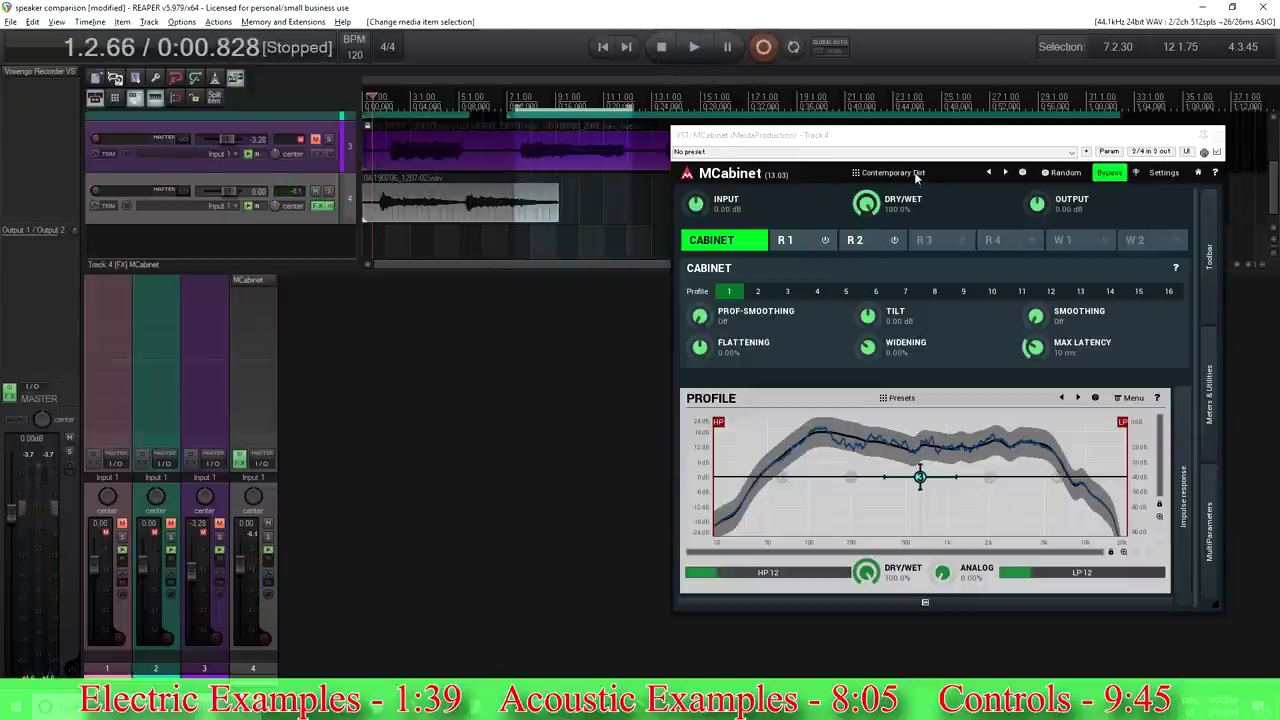
{"action": "left_click", "coordinate": [914, 174]}
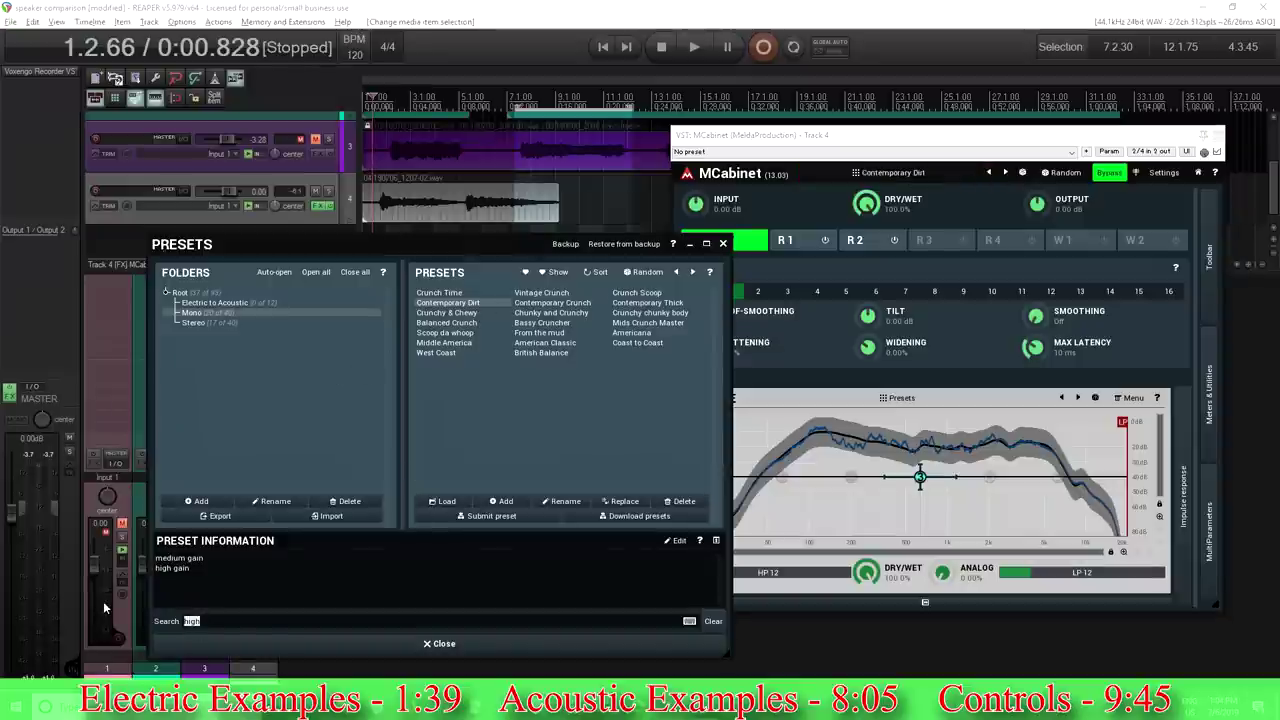
Load Work Horse from the Electric to Acoustic folder and play track 4 with it.
{"action": "key", "text": "BackSpace"}
{"action": "left_click", "coordinate": [226, 303]}
{"action": "left_click", "coordinate": [580, 293]}
{"action": "left_click", "coordinate": [601, 648]}
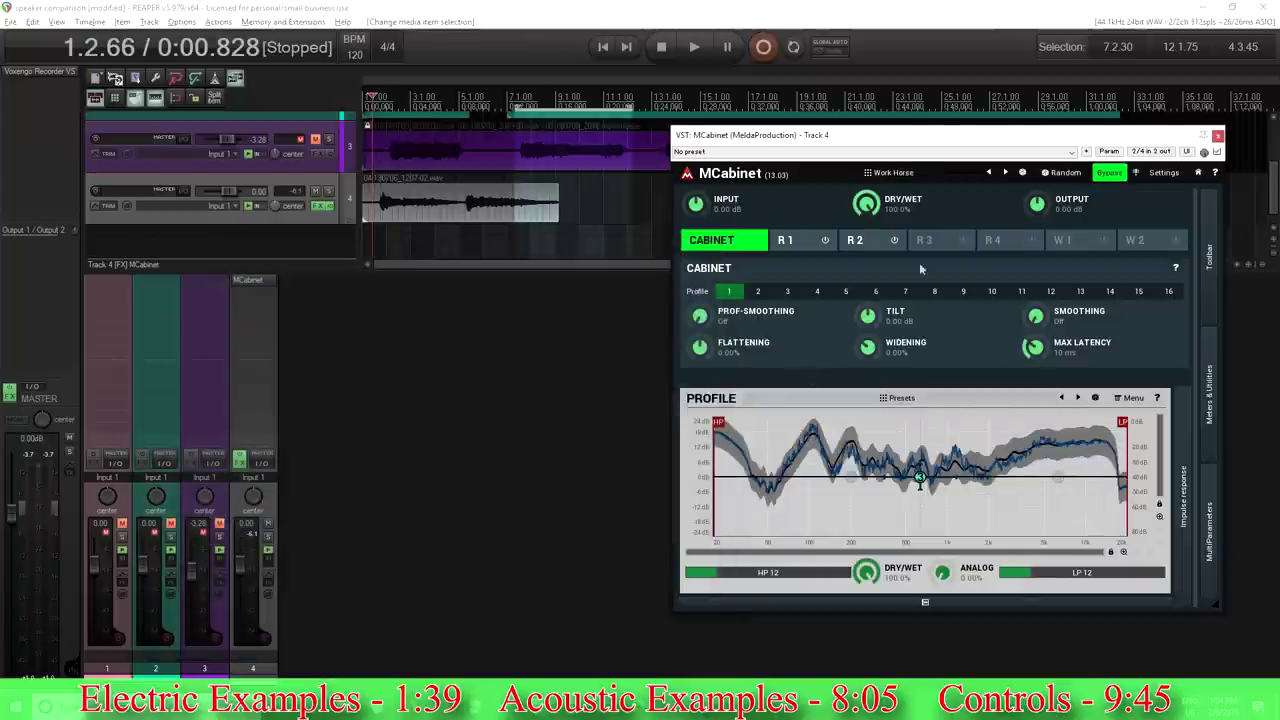
{"action": "left_click", "coordinate": [696, 47]}
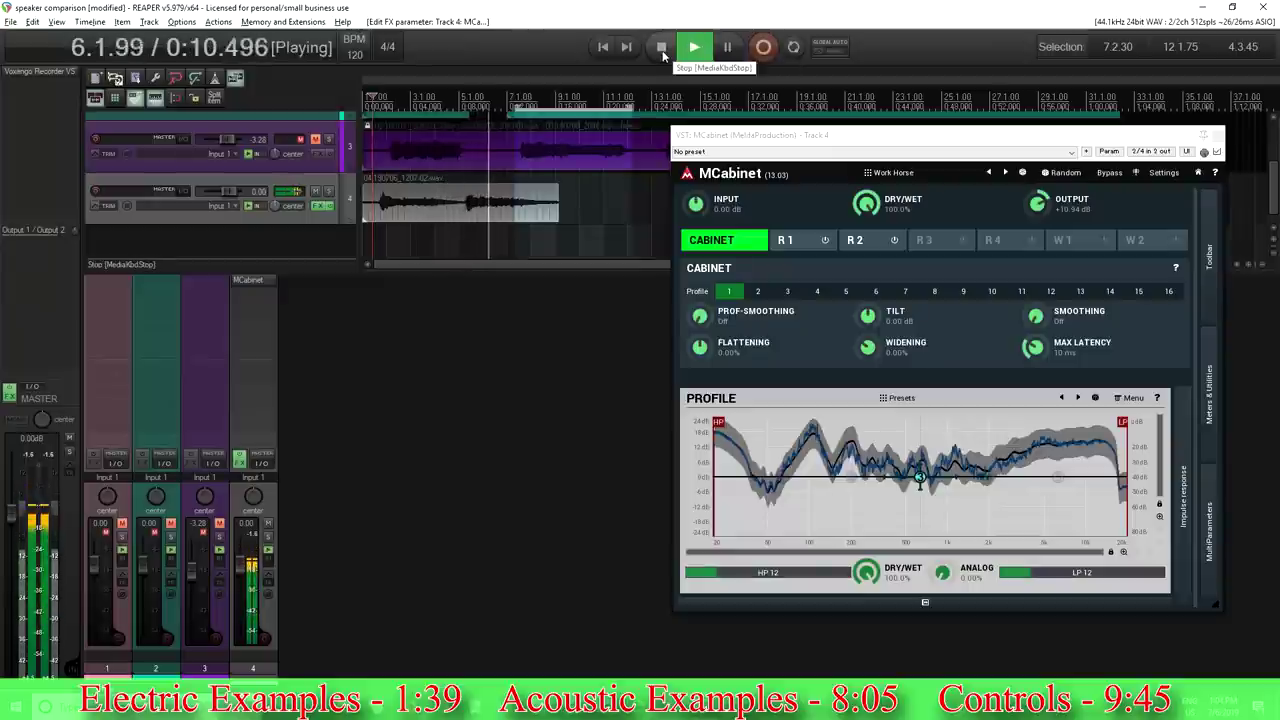
{"action": "left_click", "coordinate": [662, 50]}
Load the Big Bottom(stereo) preset and play track 4 to hear it.
{"action": "left_click", "coordinate": [951, 172]}
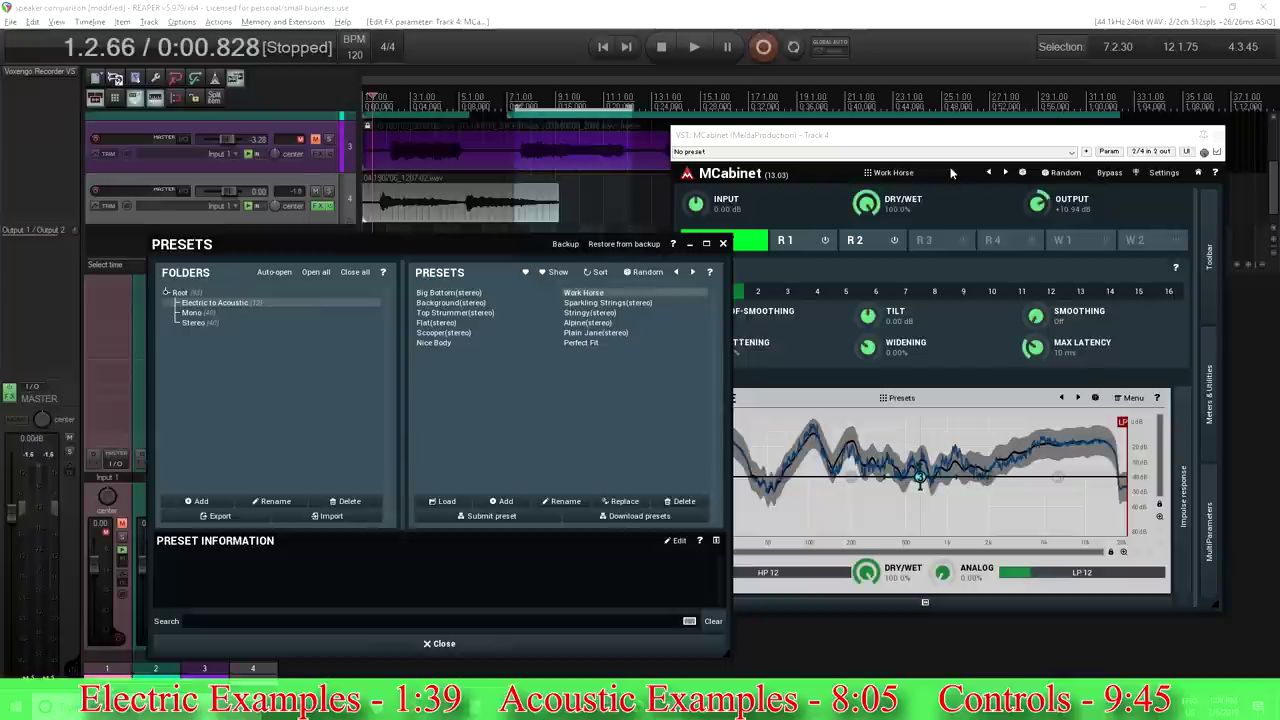
{"action": "left_click", "coordinate": [498, 293]}
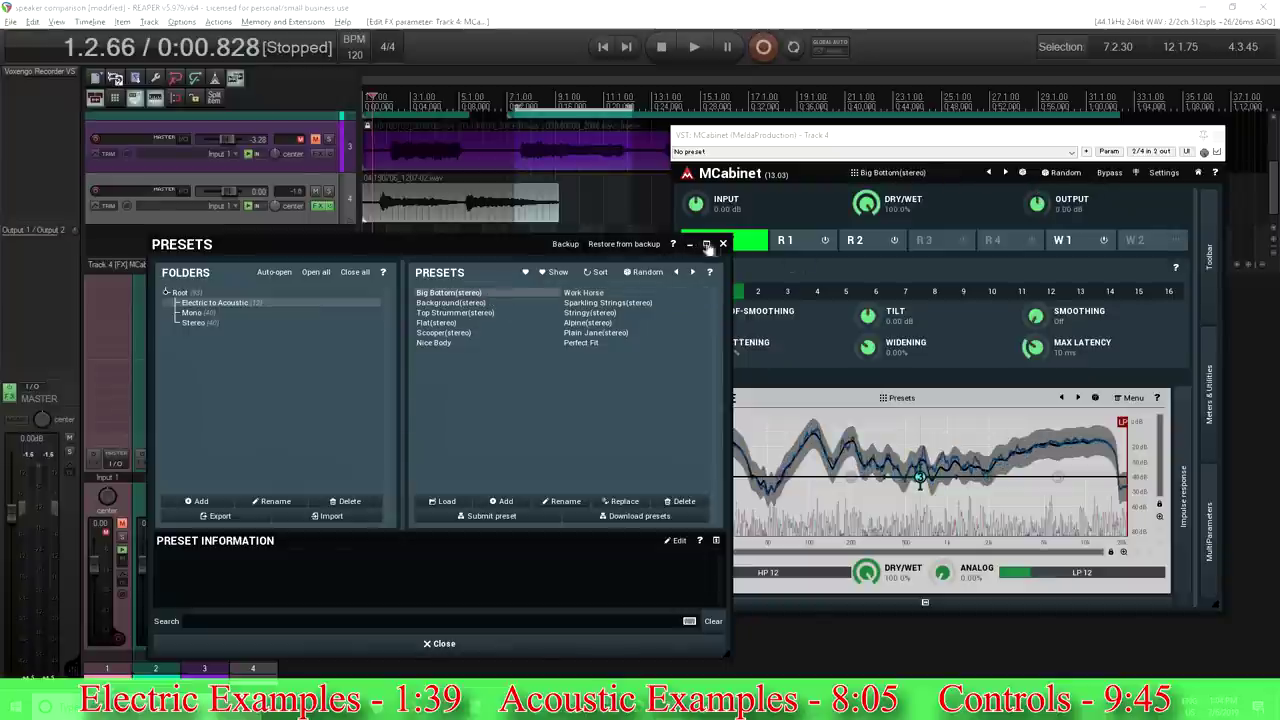
{"action": "left_click", "coordinate": [723, 244]}
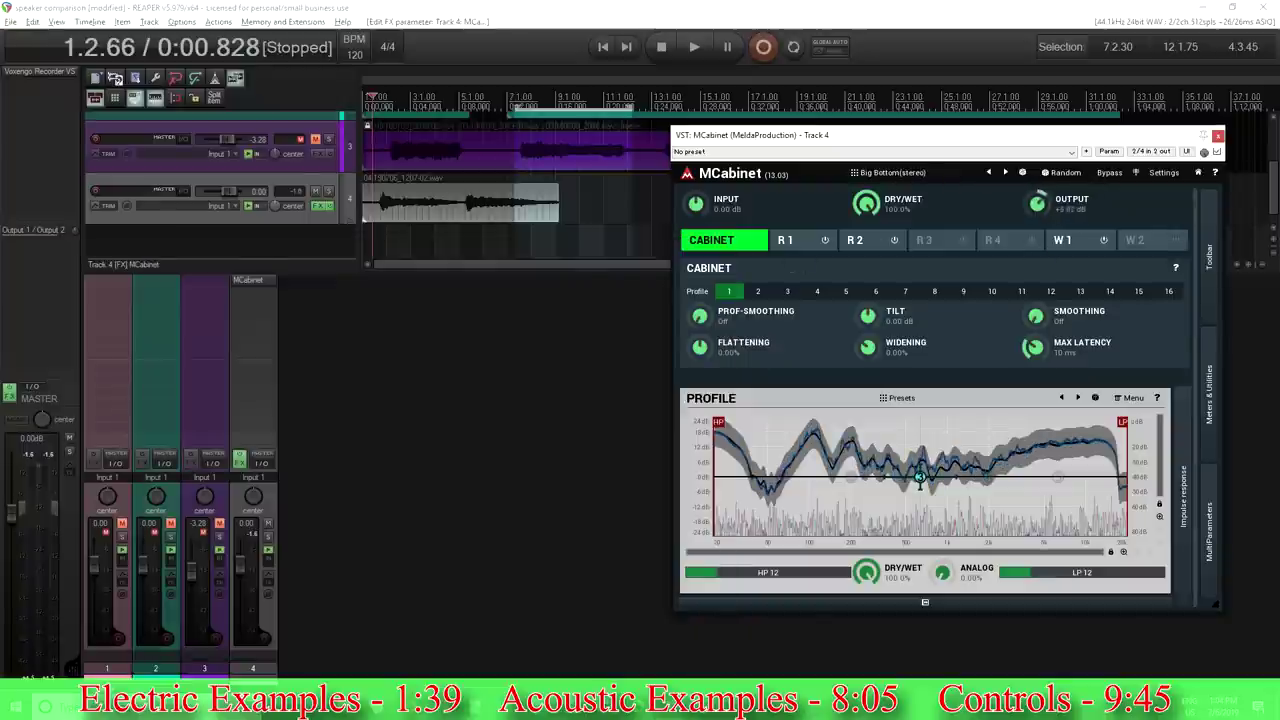
{"action": "left_click", "coordinate": [704, 50]}
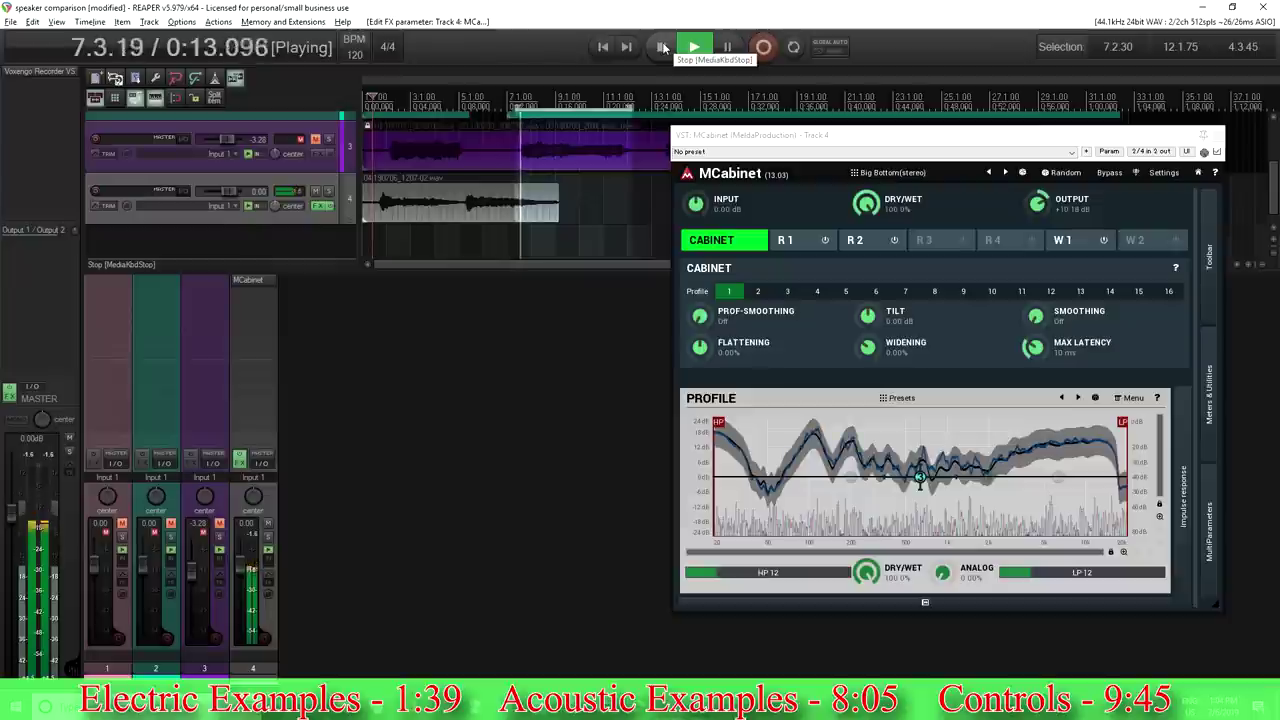
{"action": "left_click", "coordinate": [663, 47]}
Switch MCabinet to the Nice Body preset and close the browser.
{"action": "left_click", "coordinate": [889, 173]}
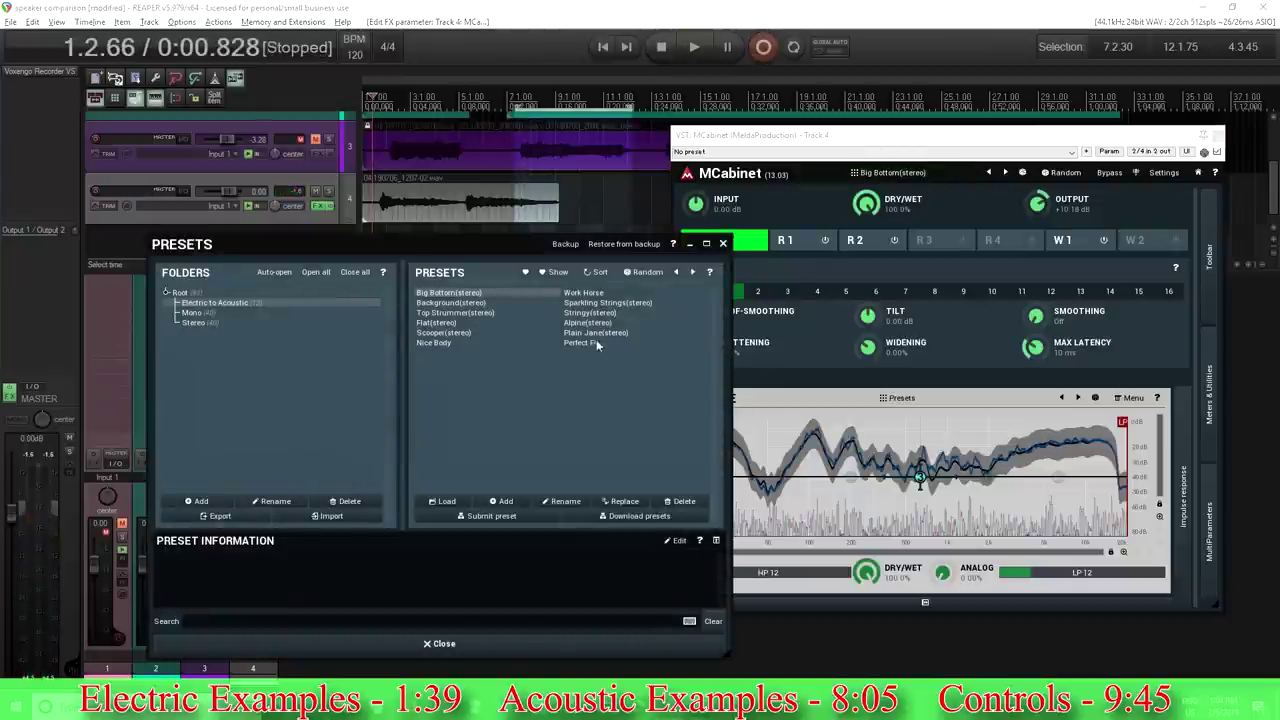
{"action": "left_click", "coordinate": [453, 343]}
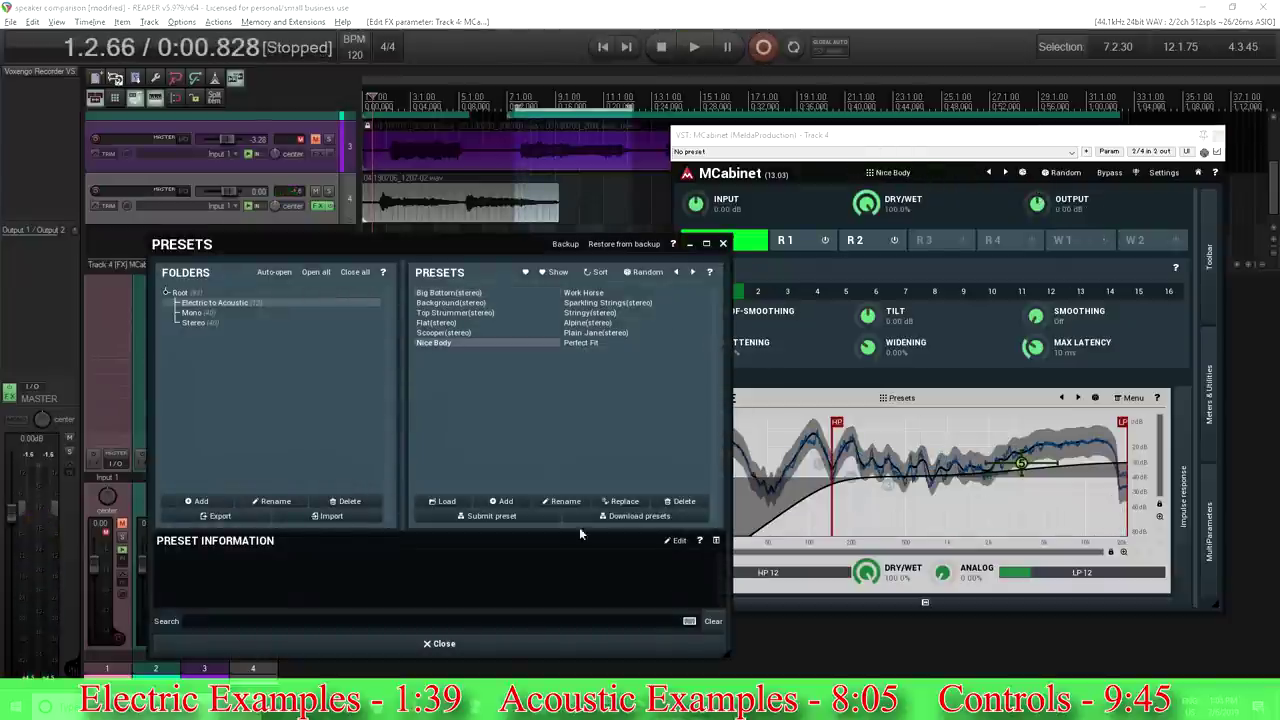
{"action": "left_click", "coordinate": [441, 643]}
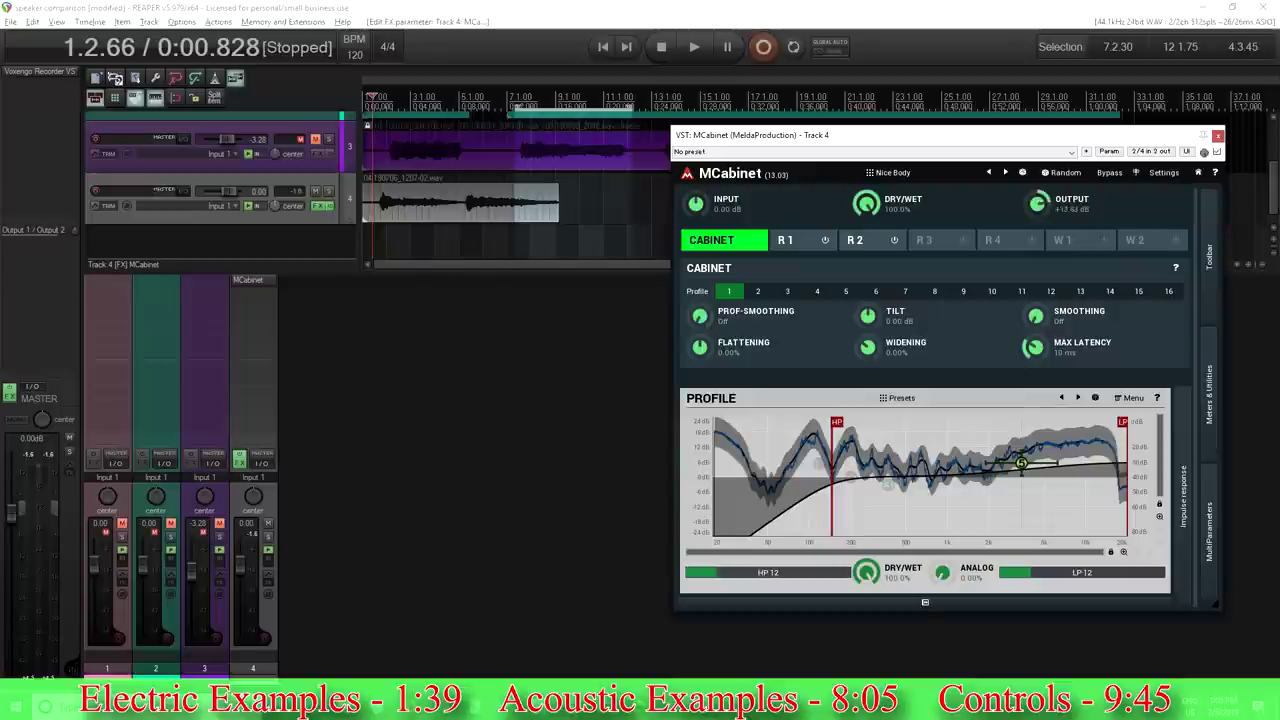
Play track 4 with Nice Body, stop, and shift the MCabinet window left.
{"action": "left_click", "coordinate": [694, 47]}
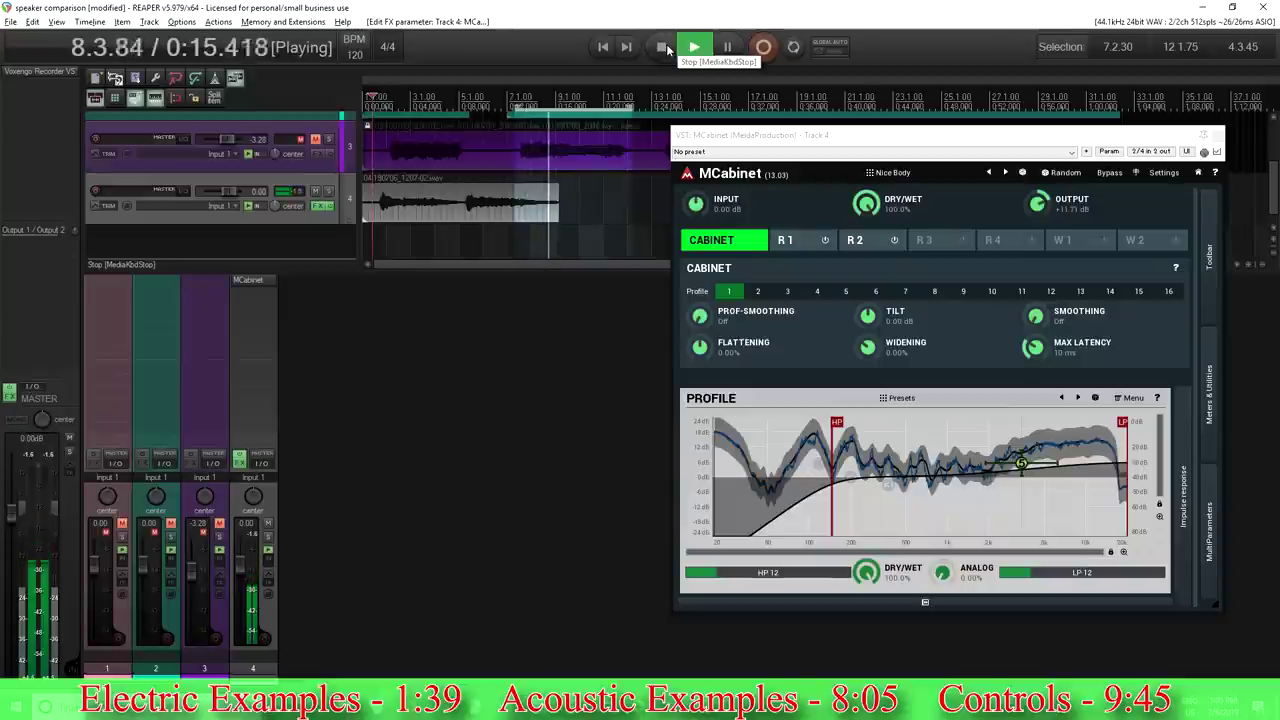
{"action": "left_click", "coordinate": [663, 47]}
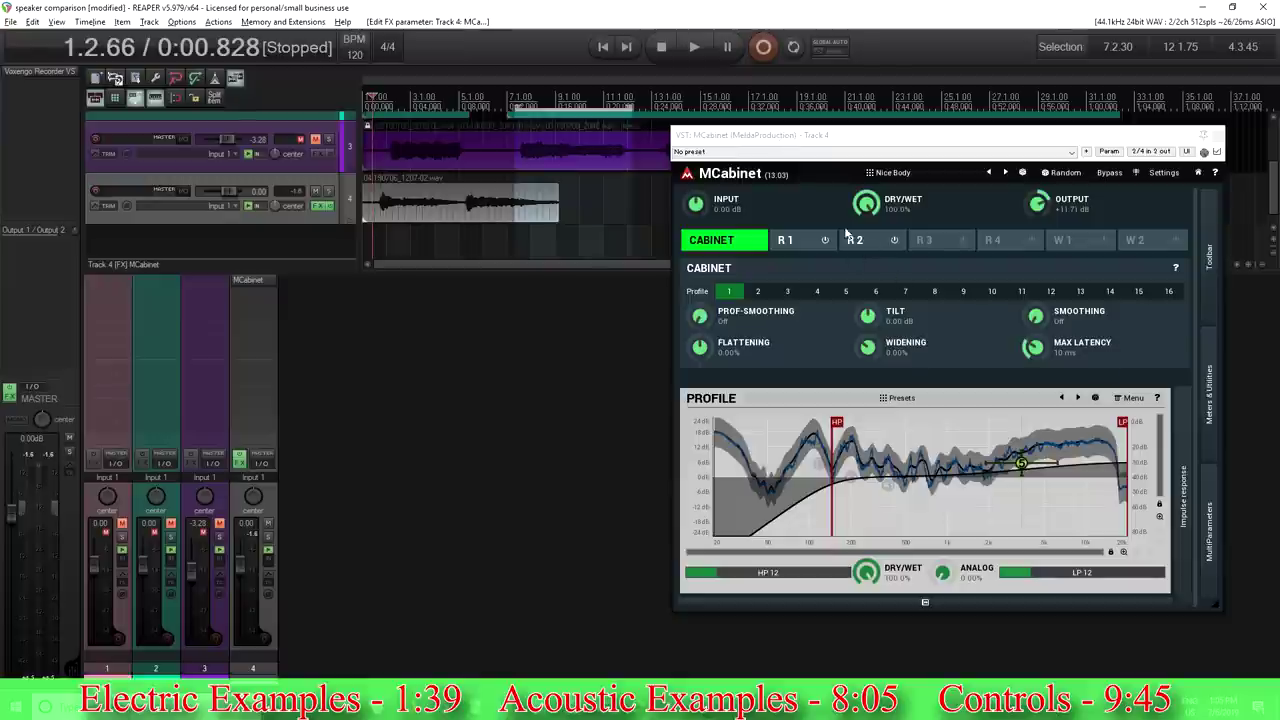
{"action": "left_click_drag", "start_coordinate": [797, 155], "coordinate": [702, 152]}
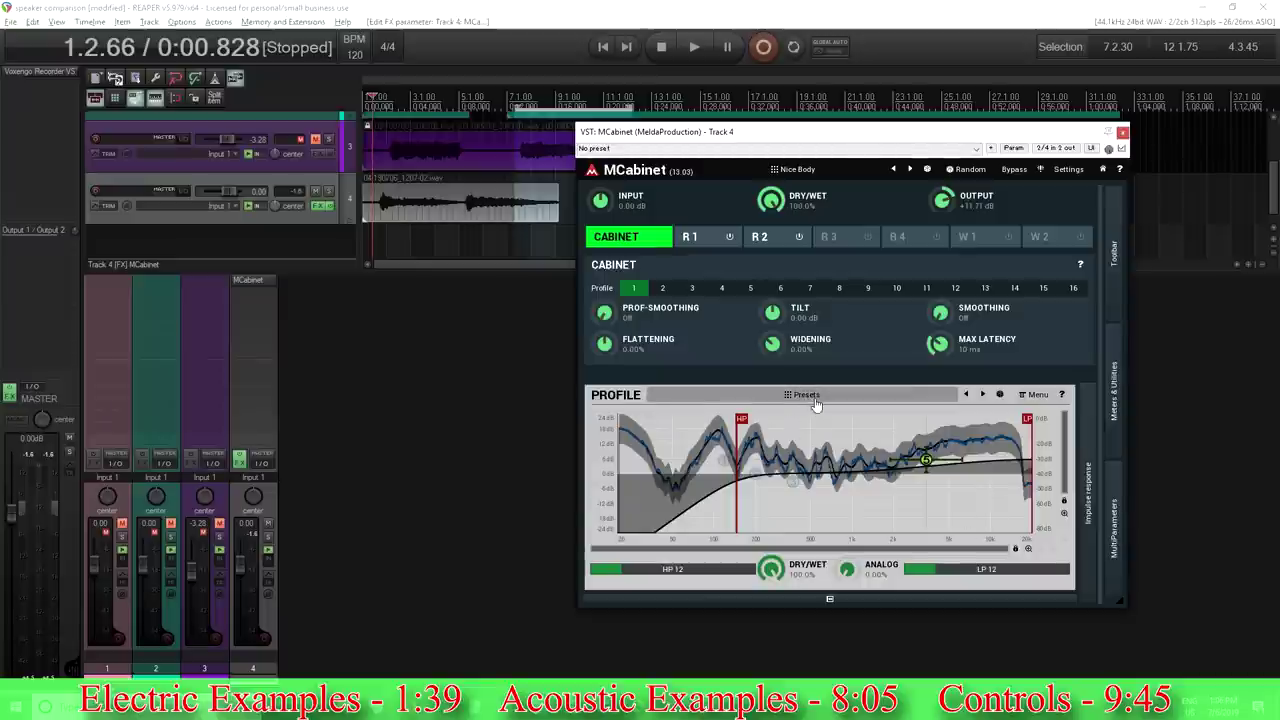
{"action": "left_click", "coordinate": [1034, 396]}
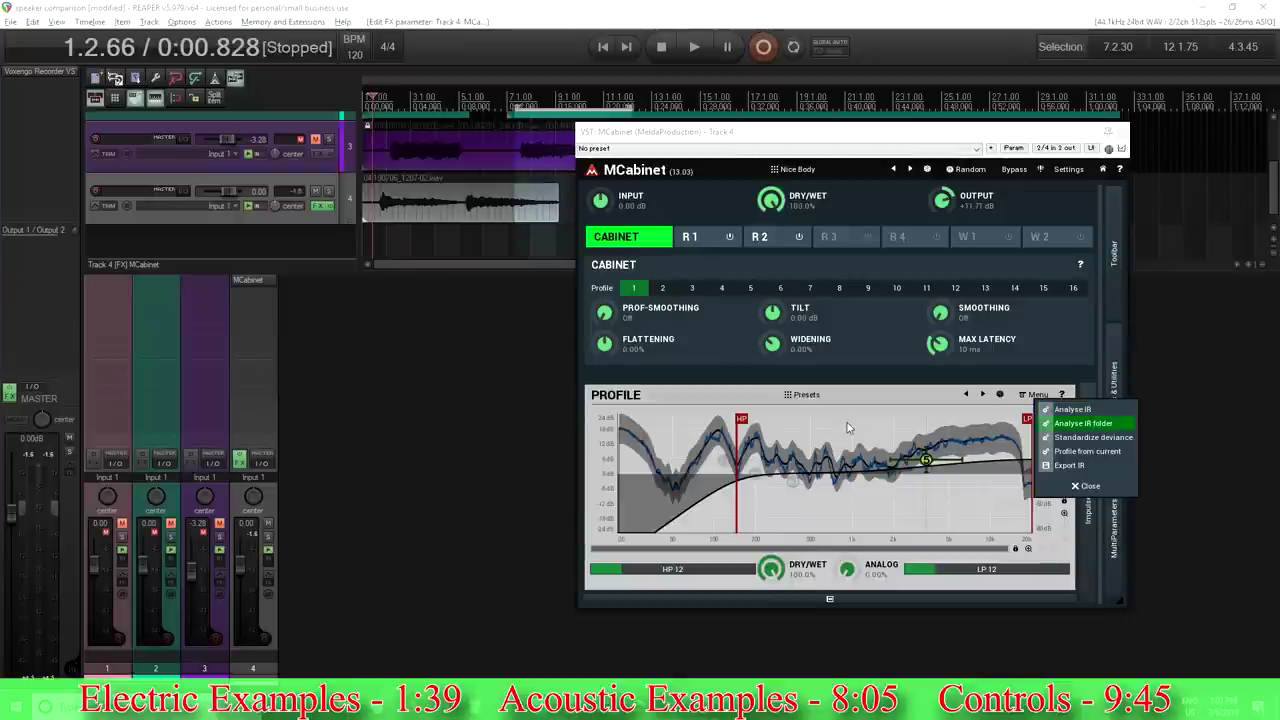
{"action": "left_click", "coordinate": [848, 513]}
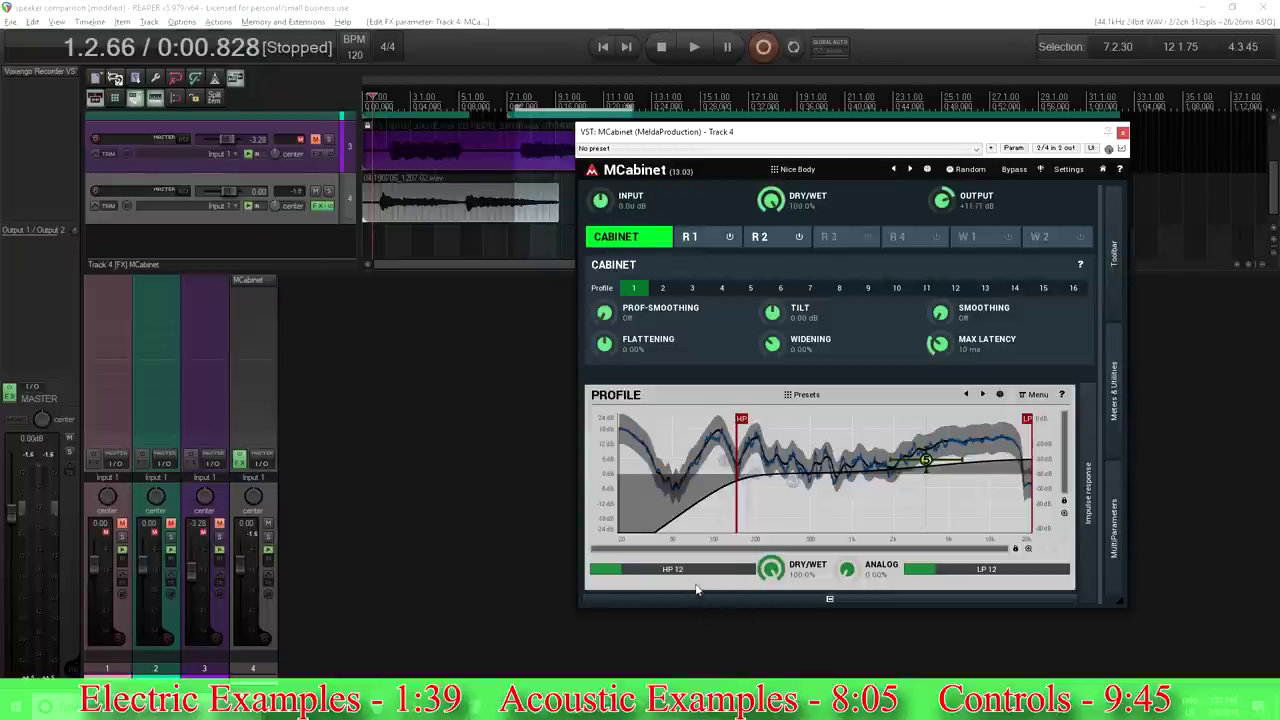
Lower the high-pass to about 117 Hz, low-pass to 16.4 kHz, and cut one band.
{"action": "mouse_move", "coordinate": [741, 420]}
{"action": "left_mouse_down"}
{"action": "mouse_move", "coordinate": [624, 422]}
{"action": "mouse_move", "coordinate": [724, 422]}
{"action": "left_mouse_up"}
{"action": "left_click_drag", "start_coordinate": [1027, 418], "coordinate": [1027, 418]}
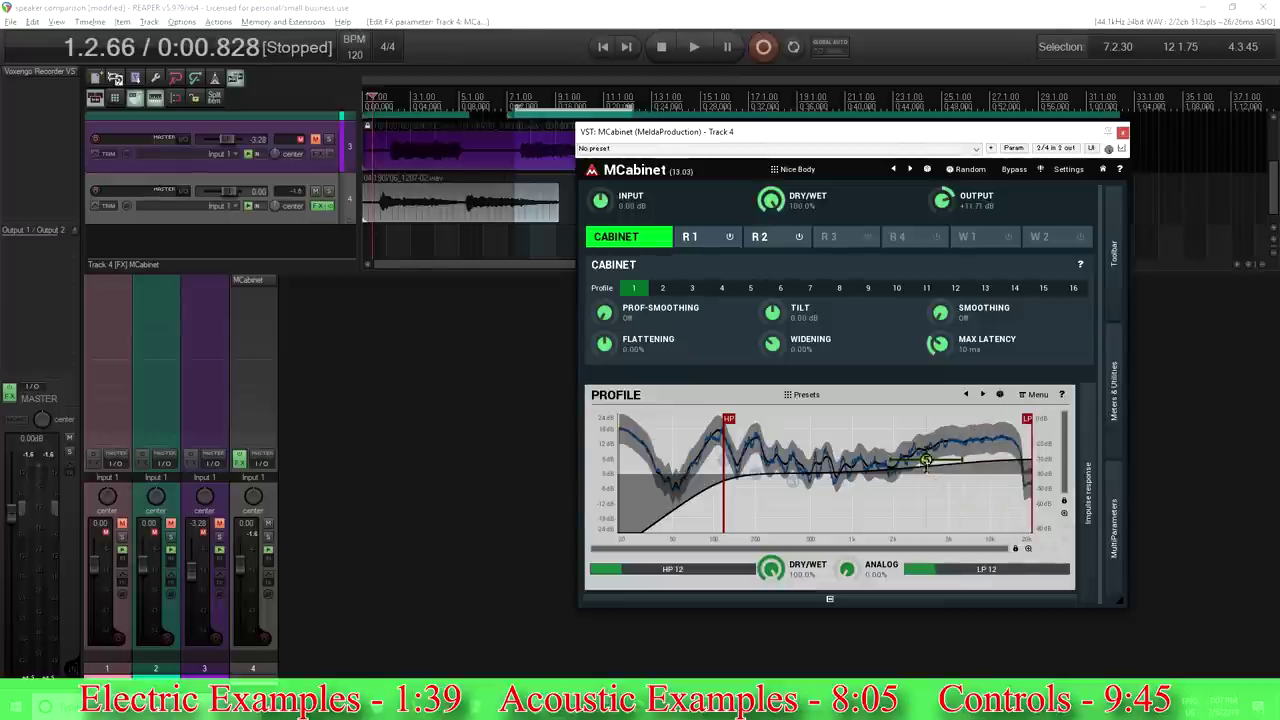
{"action": "left_click_drag", "start_coordinate": [925, 461], "coordinate": [927, 478]}
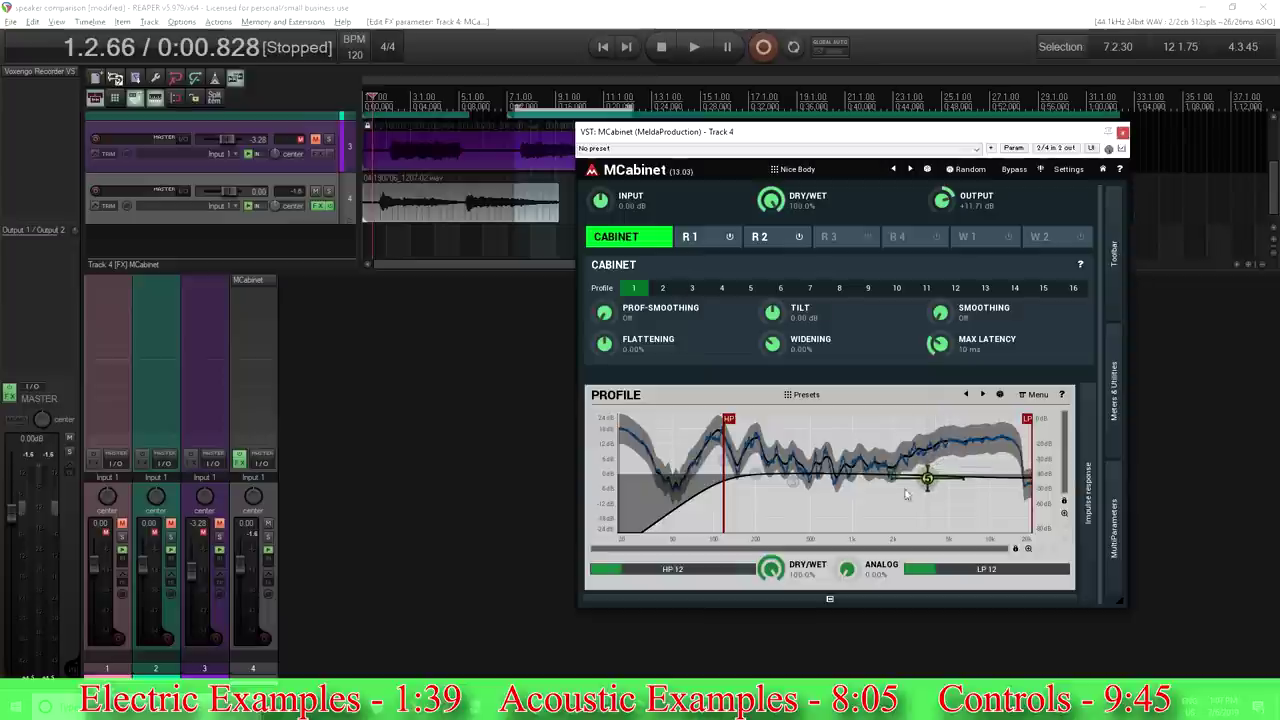
Add bands 2–4, boost band 4 to about +8.6 dB, and open its settings panel.
{"action": "left_click", "coordinate": [791, 482]}
{"action": "left_click", "coordinate": [755, 473]}
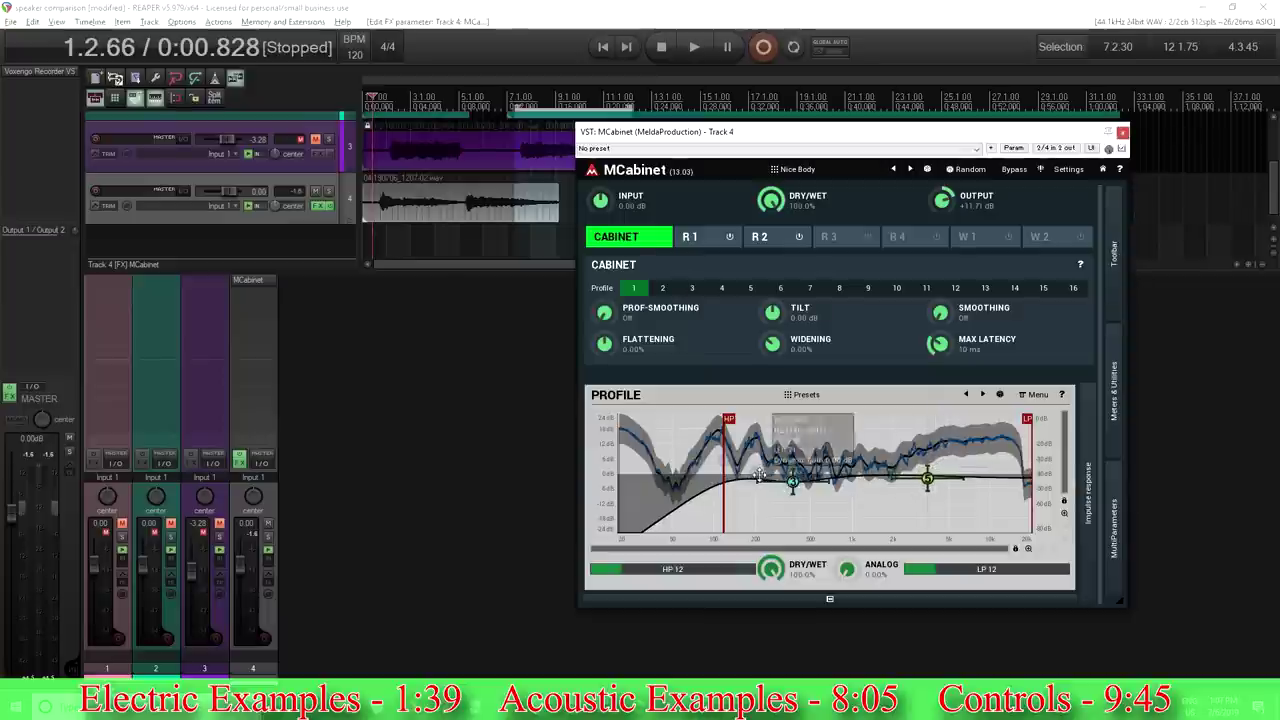
{"action": "left_click", "coordinate": [878, 486]}
{"action": "left_click_drag", "start_coordinate": [878, 486], "coordinate": [885, 453]}
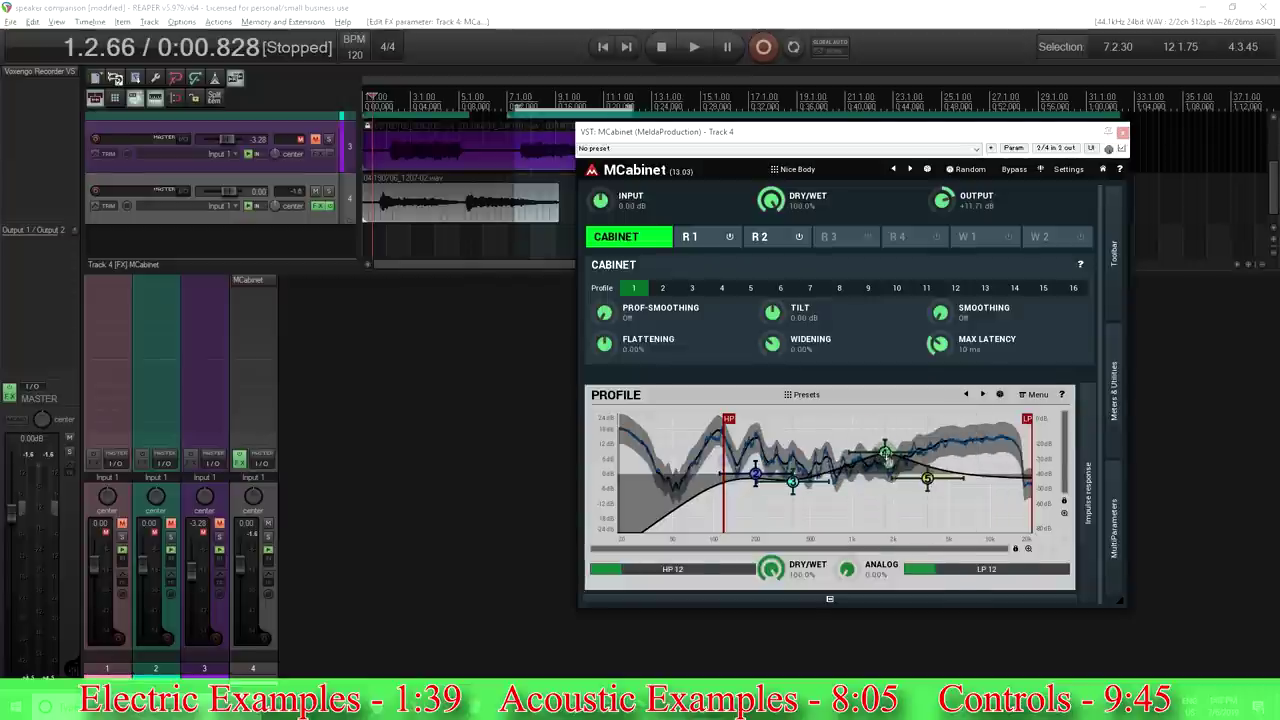
{"action": "double_click", "coordinate": [885, 453]}
{"action": "left_click_drag", "start_coordinate": [848, 247], "coordinate": [636, 192]}
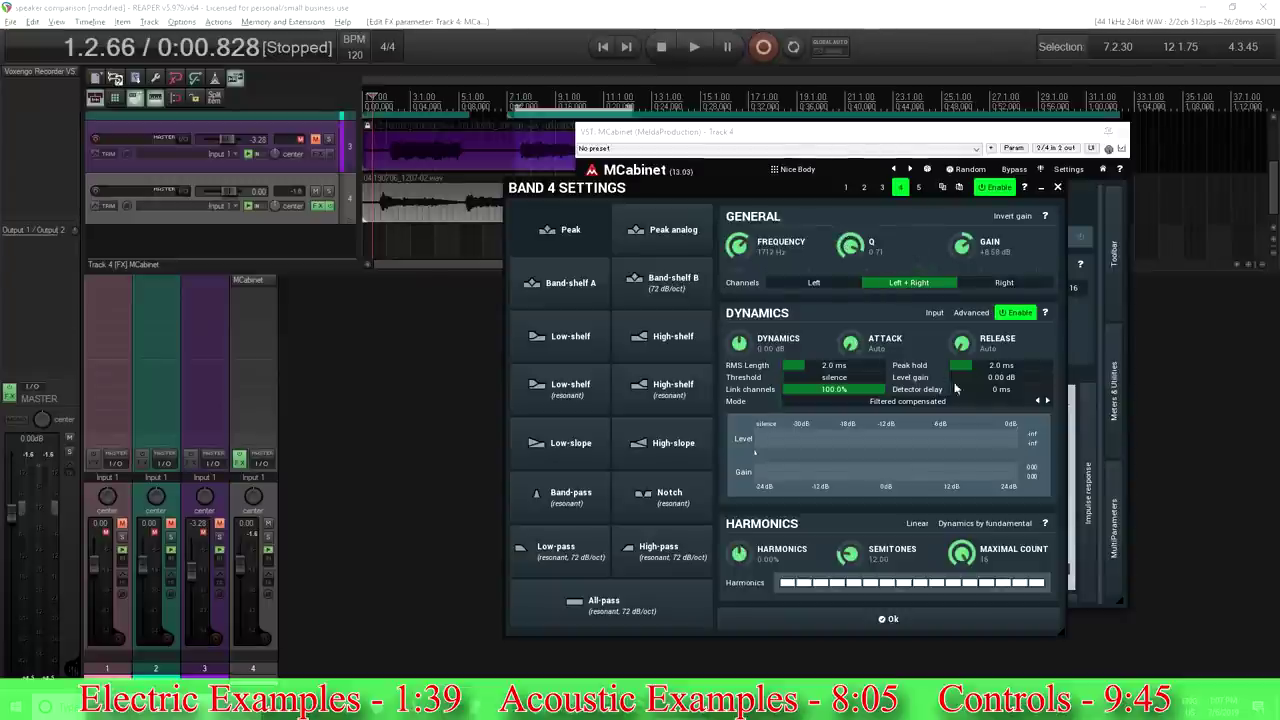
Try band 4 as a high-pass at 36 and 72 dB/oct, then return it to peak.
{"action": "left_click_drag", "start_coordinate": [699, 183], "coordinate": [727, 226]}
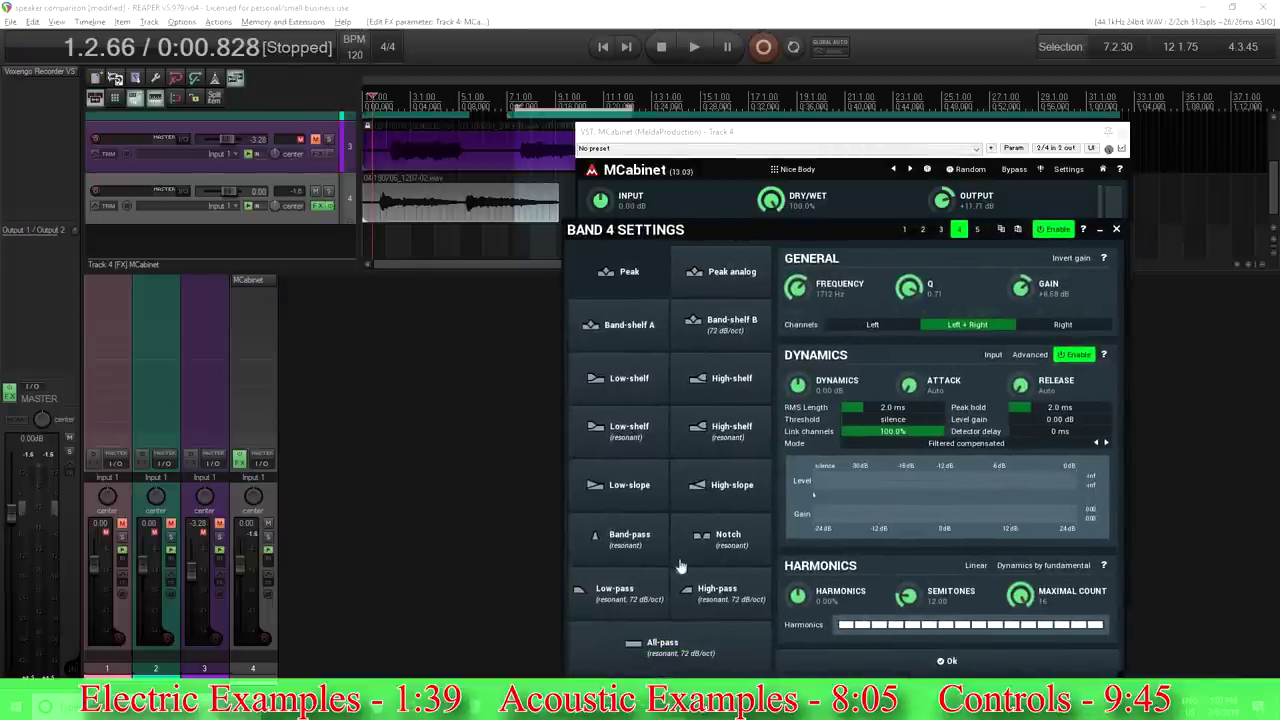
{"action": "left_click", "coordinate": [740, 608]}
{"action": "left_click", "coordinate": [895, 312]}
{"action": "left_click", "coordinate": [981, 312]}
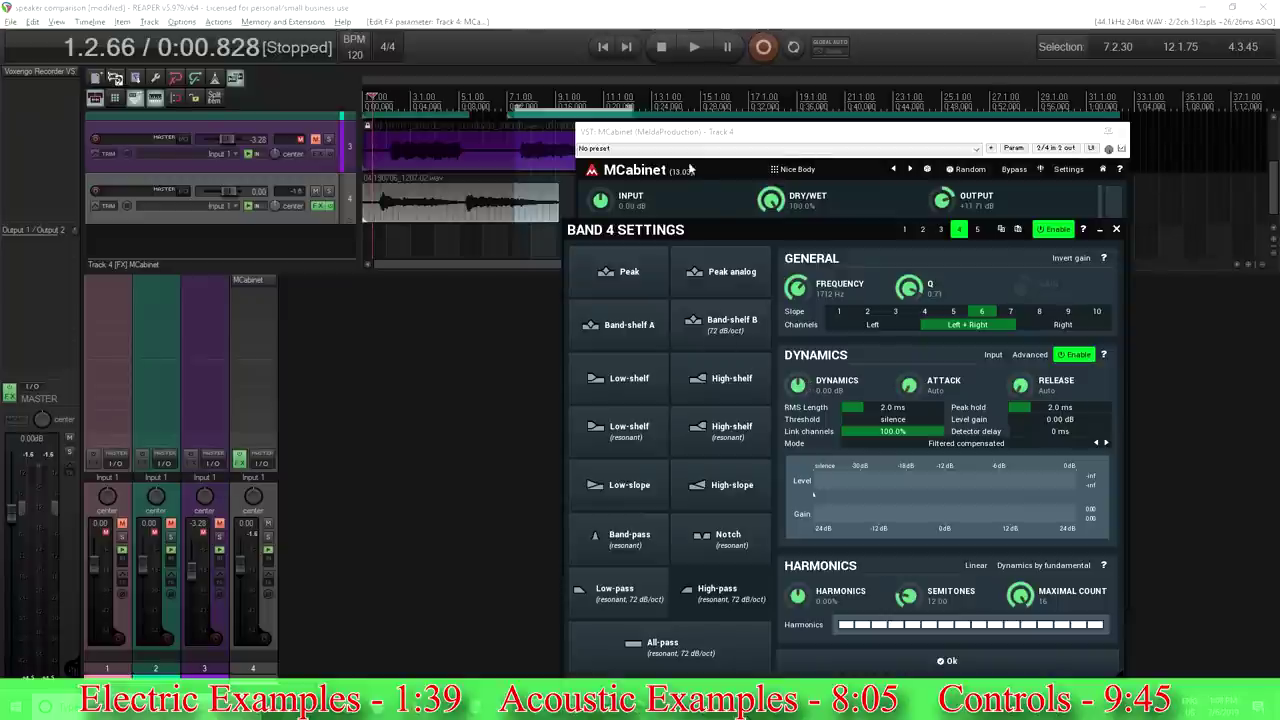
{"action": "left_click_drag", "start_coordinate": [729, 225], "coordinate": [324, 186]}
{"action": "left_click", "coordinate": [224, 232]}
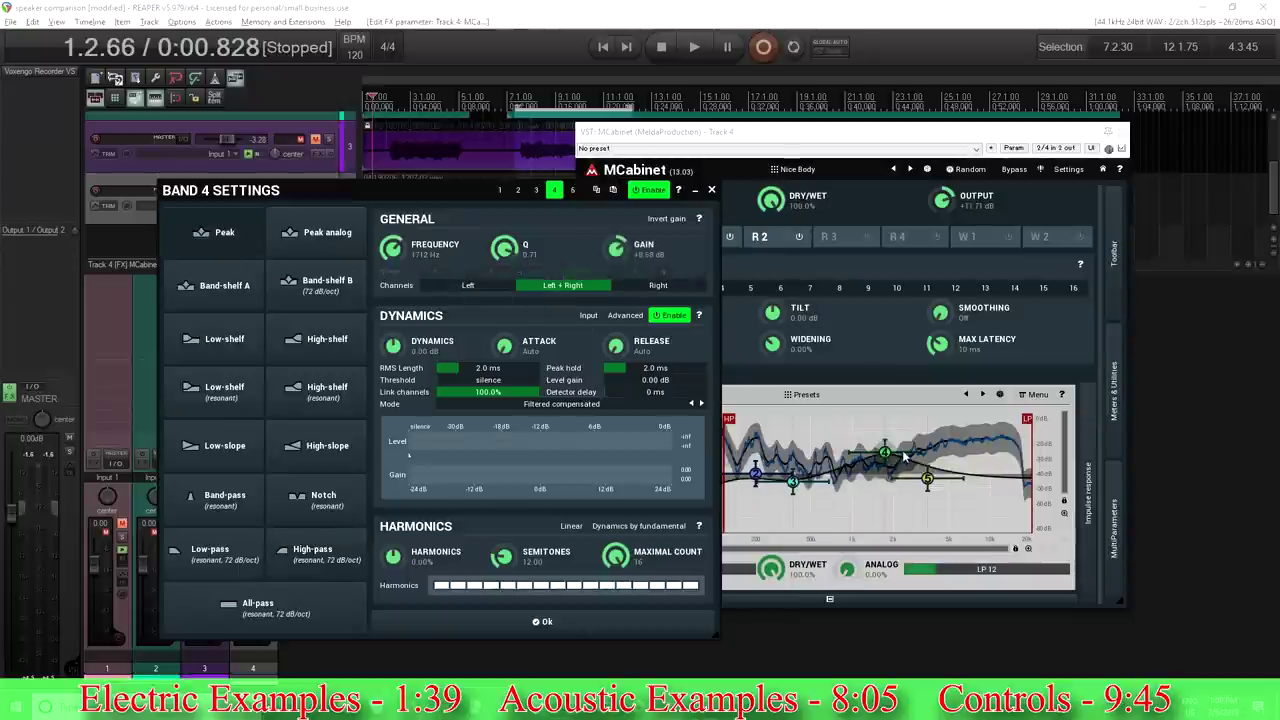
Narrow band 4's peak and move it to about 545 Hz with a +11.96 dB boost.
{"action": "scroll", "coordinate": [903, 457], "scroll_direction": "up", "scroll_amount": 3}
{"action": "left_click_drag", "start_coordinate": [903, 457], "coordinate": [856, 452]}
{"action": "left_click", "coordinate": [790, 481]}
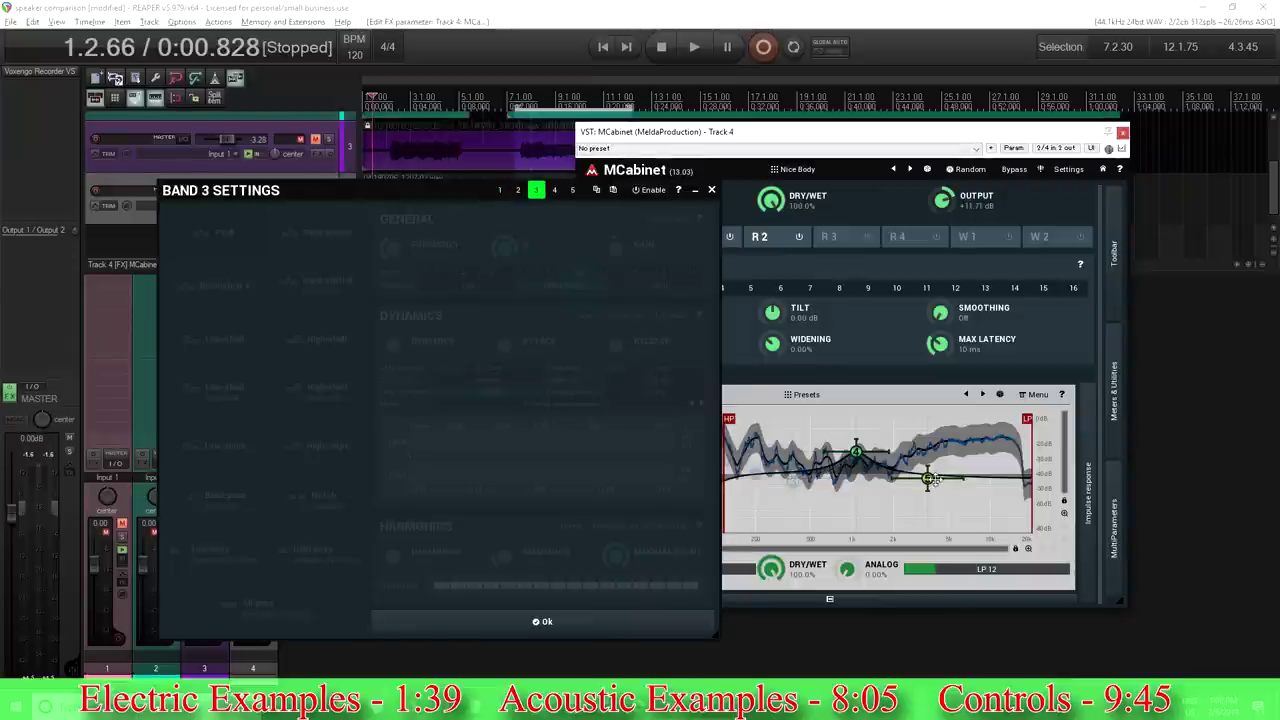
{"action": "left_click", "coordinate": [927, 479]}
{"action": "left_click", "coordinate": [556, 193]}
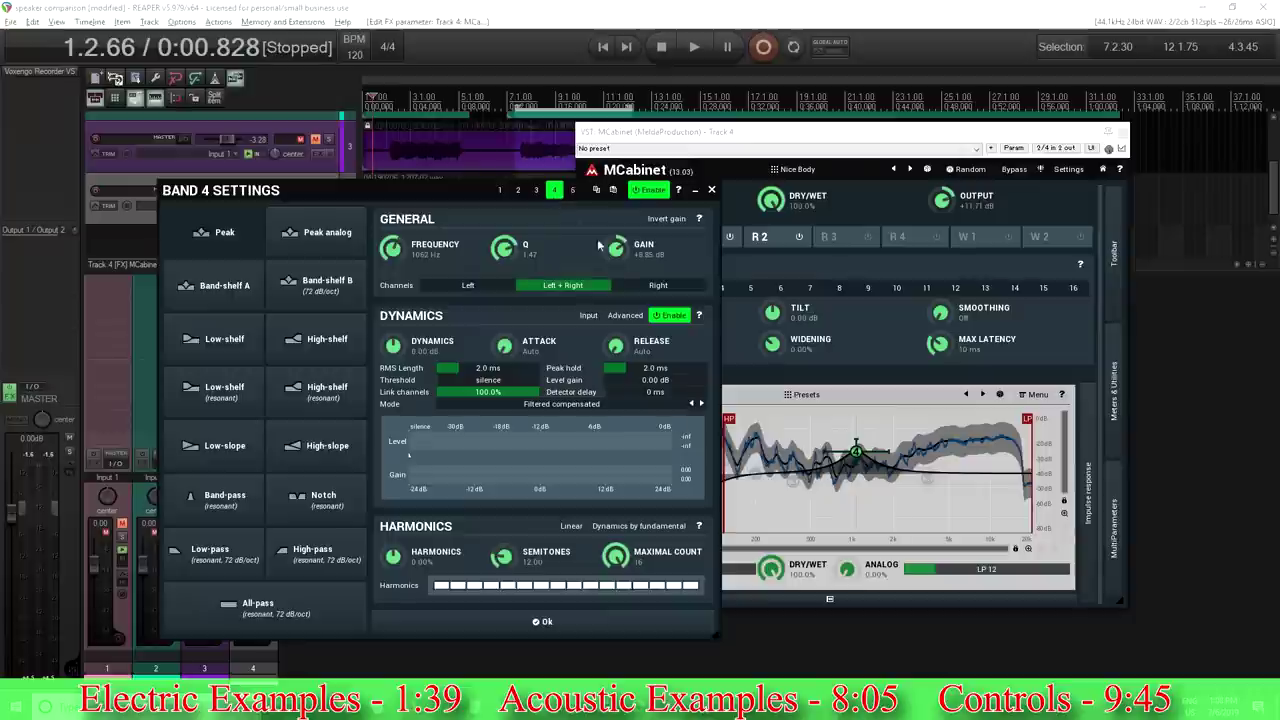
{"action": "left_click_drag", "start_coordinate": [864, 456], "coordinate": [817, 443]}
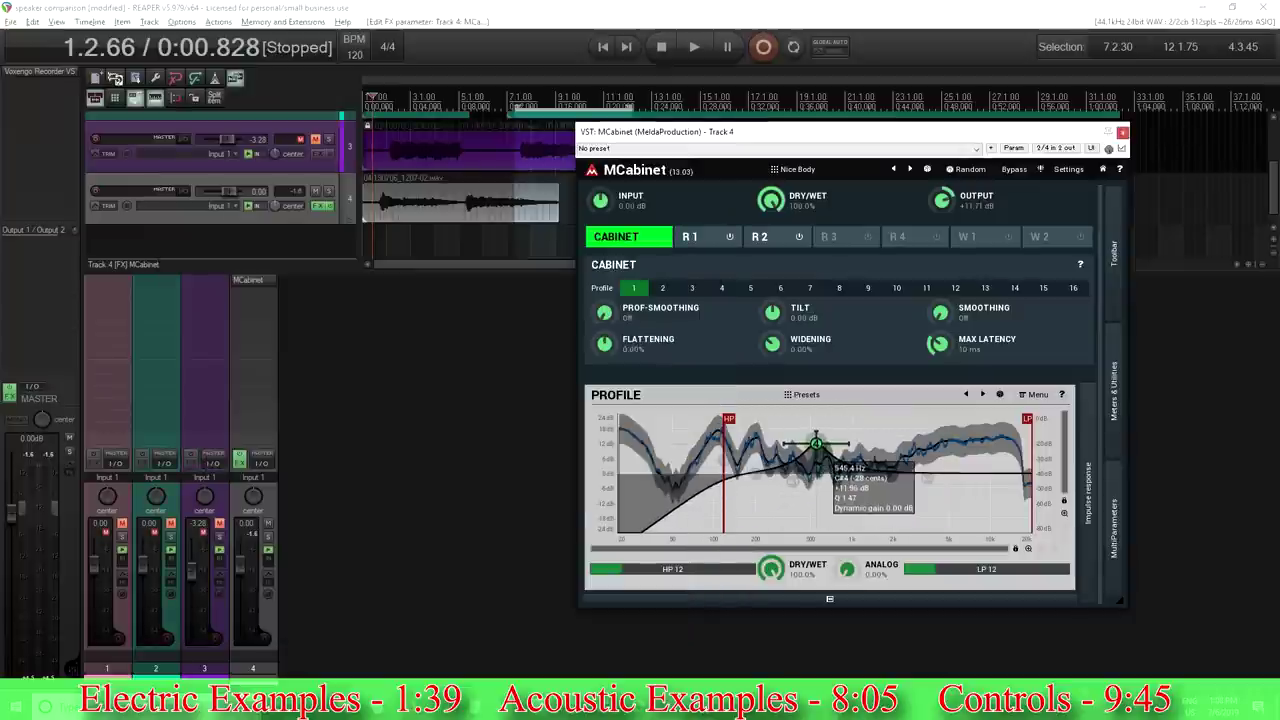
Try raising band 4's harmonics, reset them to zero, and close the Band 4 settings.
{"action": "double_click", "coordinate": [817, 443]}
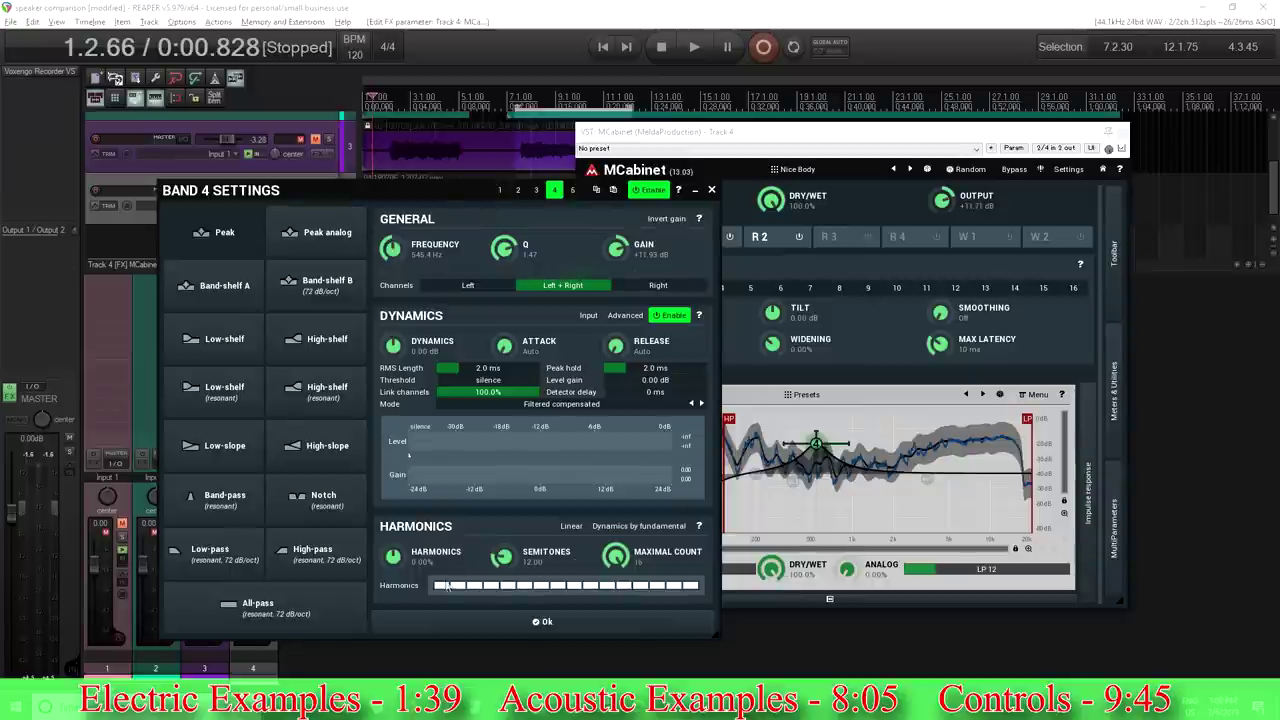
{"action": "left_click_drag", "start_coordinate": [396, 562], "coordinate": [396, 550]}
{"action": "scroll", "coordinate": [817, 443], "scroll_direction": "up", "scroll_amount": 5}
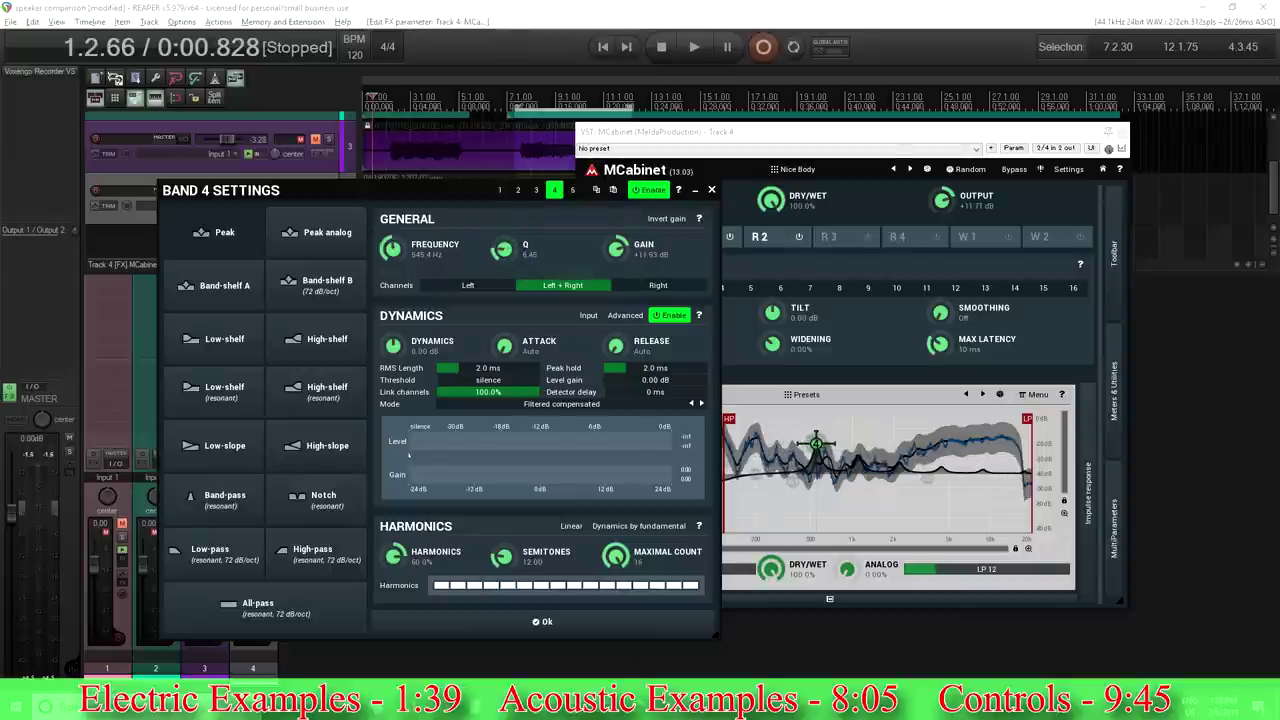
{"action": "left_click_drag", "start_coordinate": [396, 562], "coordinate": [396, 584]}
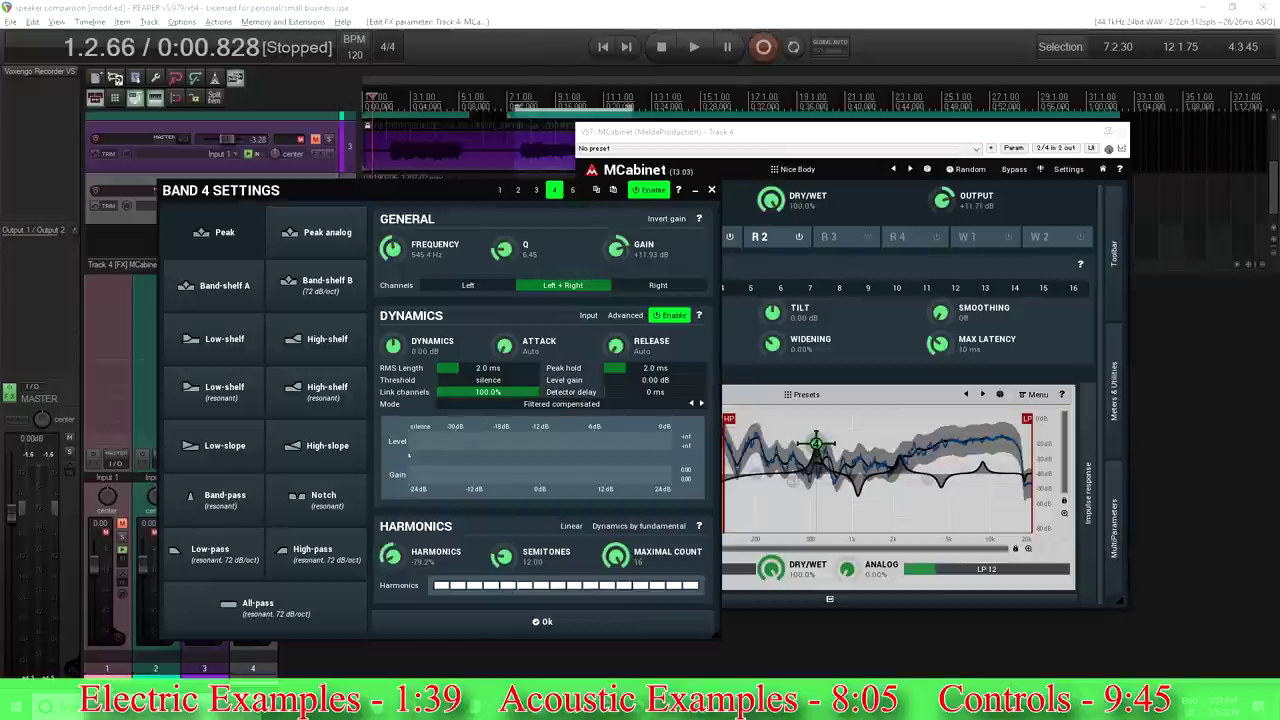
{"action": "double_click", "coordinate": [404, 563]}
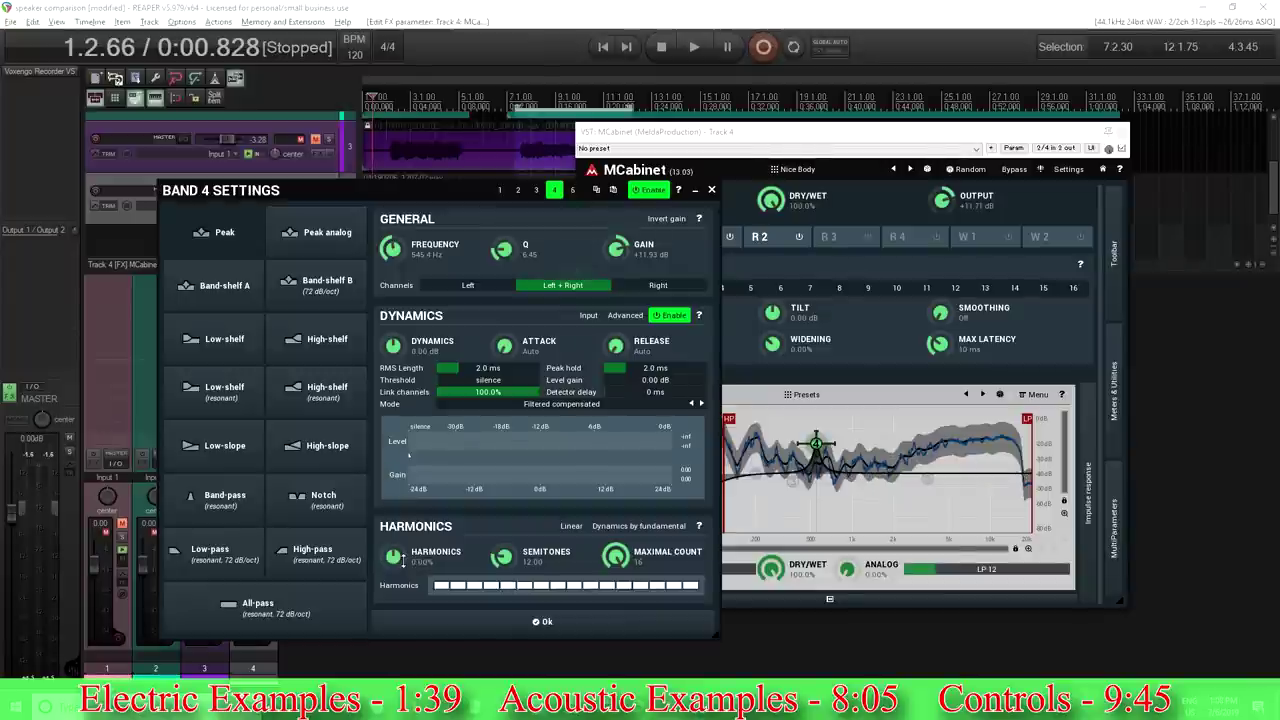
{"action": "left_click", "coordinate": [712, 191]}
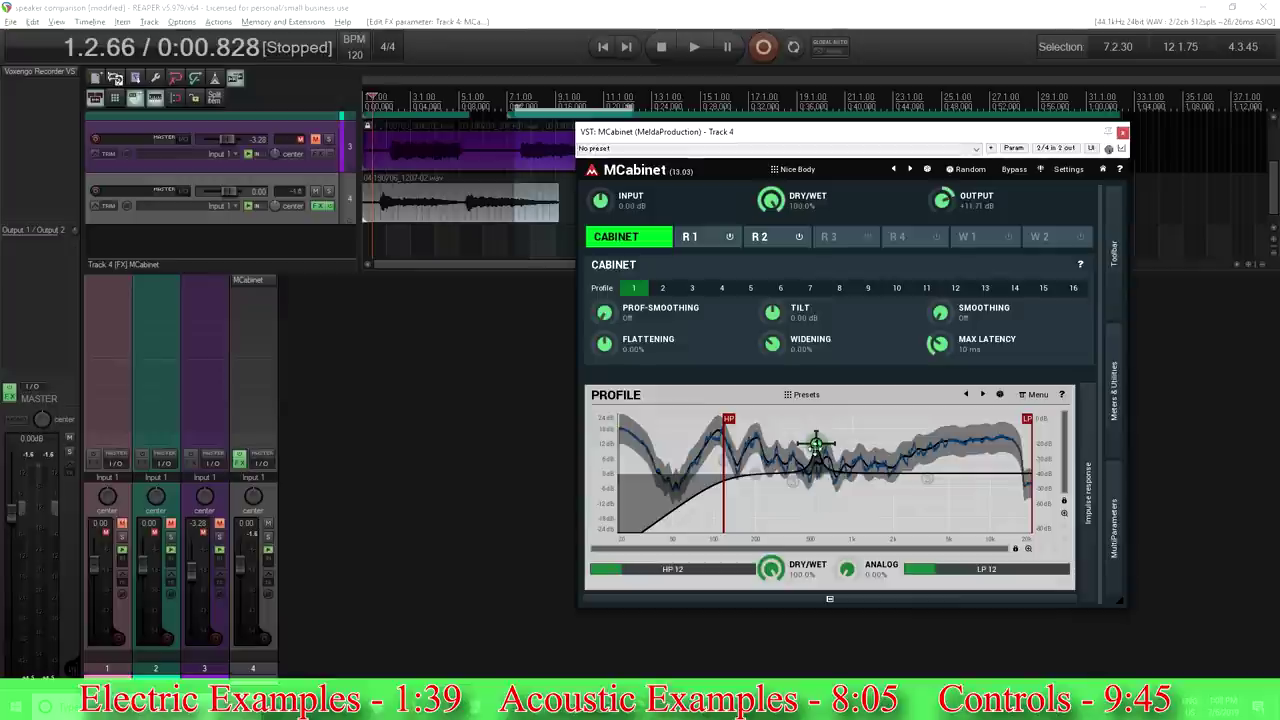
Lower the low-pass cutoff slightly, turn off the high-pass filter, and switch off Resonators 1 and 2.
{"action": "left_click_drag", "start_coordinate": [1028, 420], "coordinate": [1028, 420]}
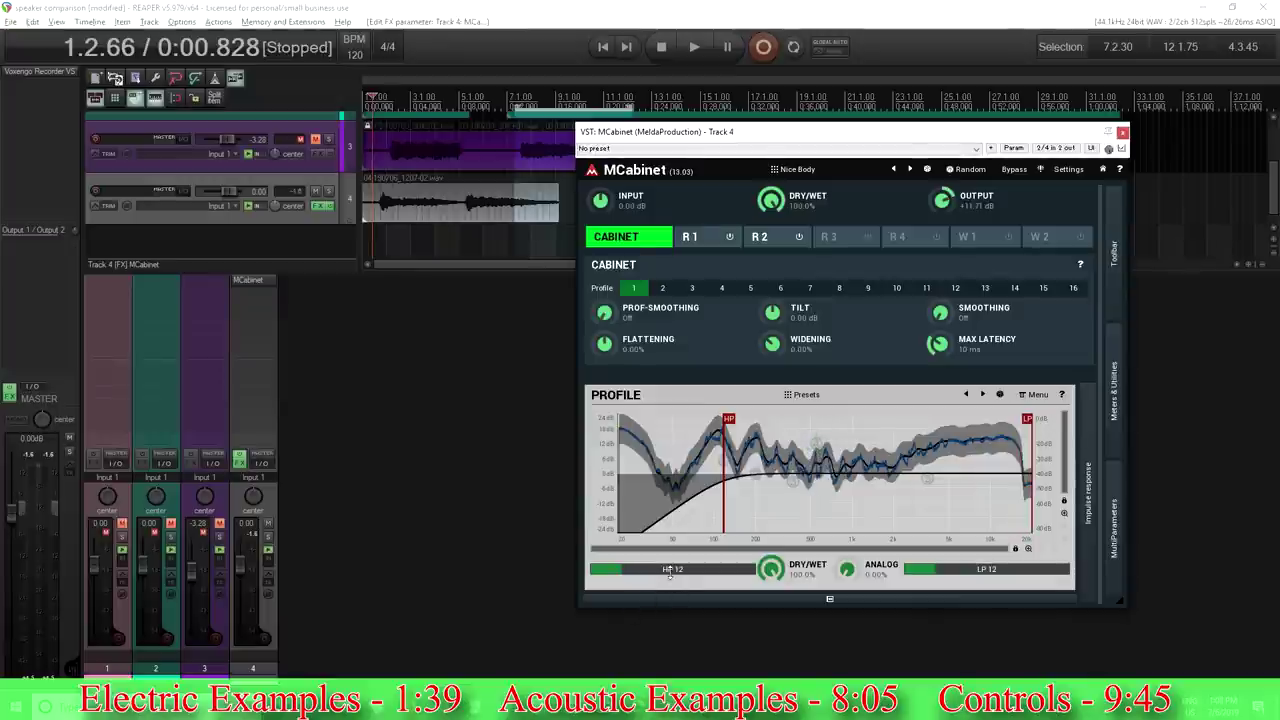
{"action": "mouse_move", "coordinate": [670, 572]}
{"action": "left_mouse_down"}
{"action": "mouse_move", "coordinate": [630, 572]}
{"action": "mouse_move", "coordinate": [700, 572]}
{"action": "mouse_move", "coordinate": [669, 571]}
{"action": "left_mouse_up"}
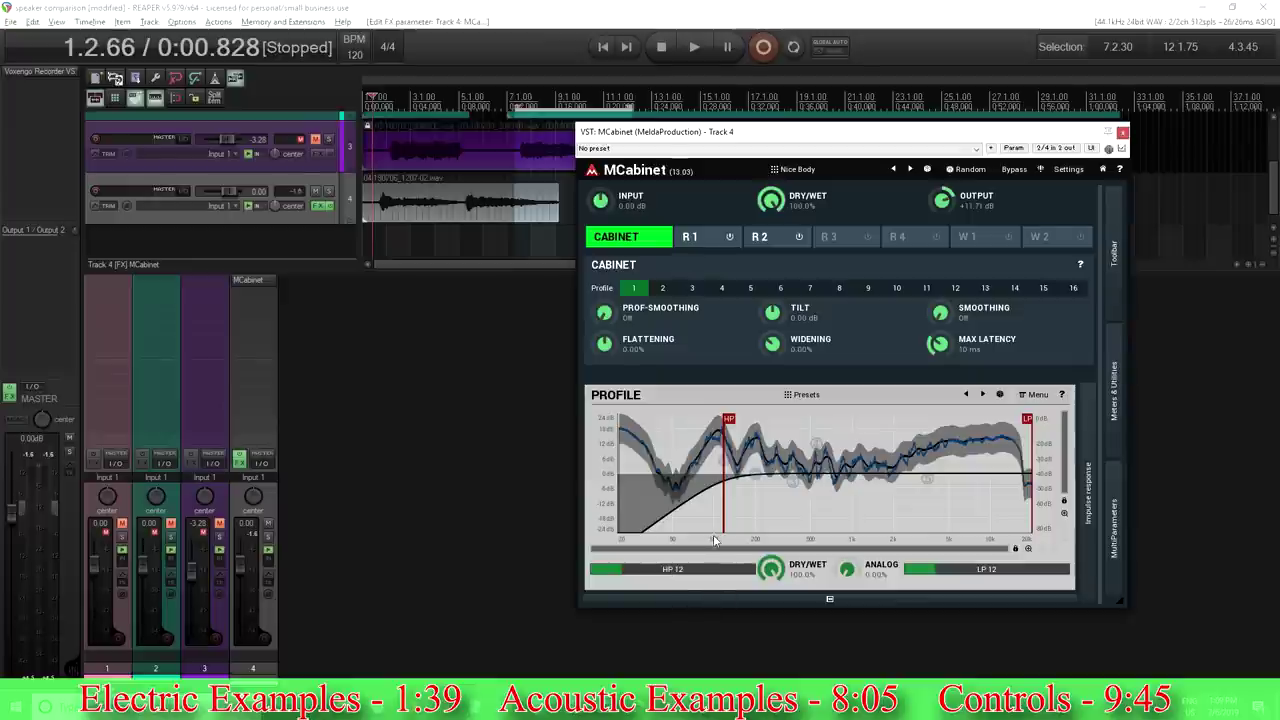
{"action": "left_click", "coordinate": [729, 236]}
{"action": "left_click", "coordinate": [798, 236]}
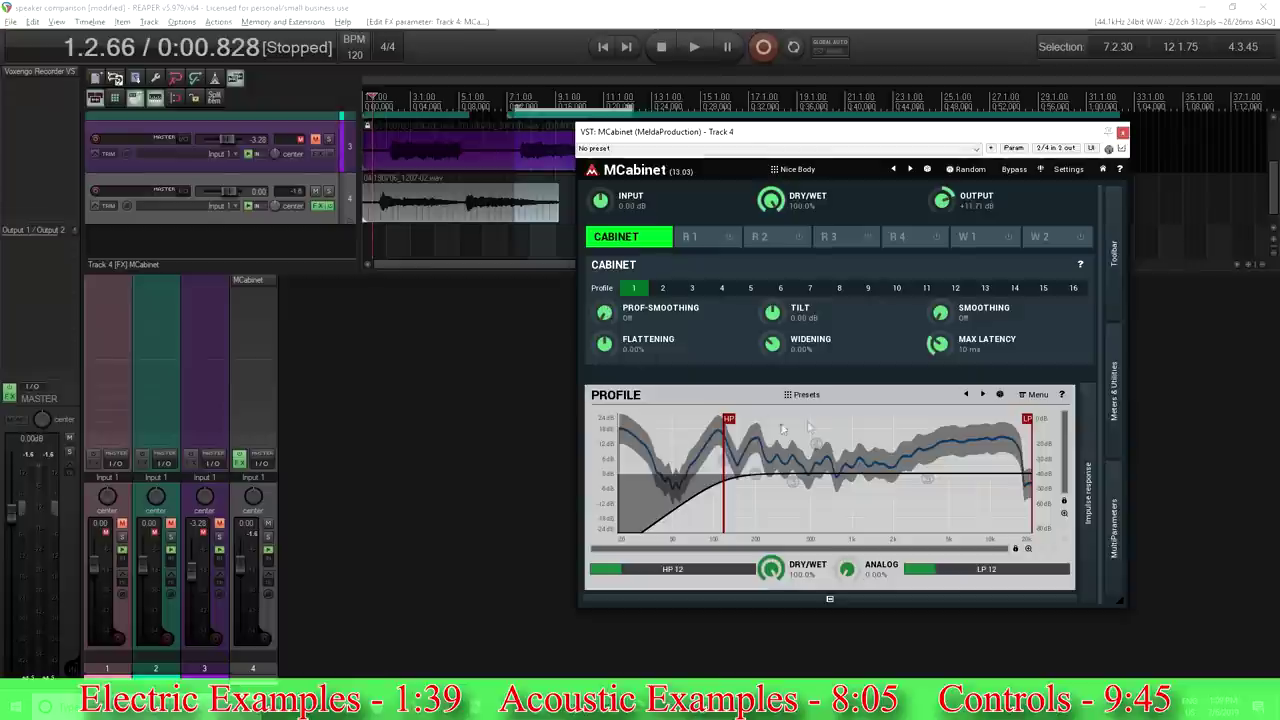
{"action": "left_click_drag", "start_coordinate": [603, 312], "coordinate": [603, 300]}
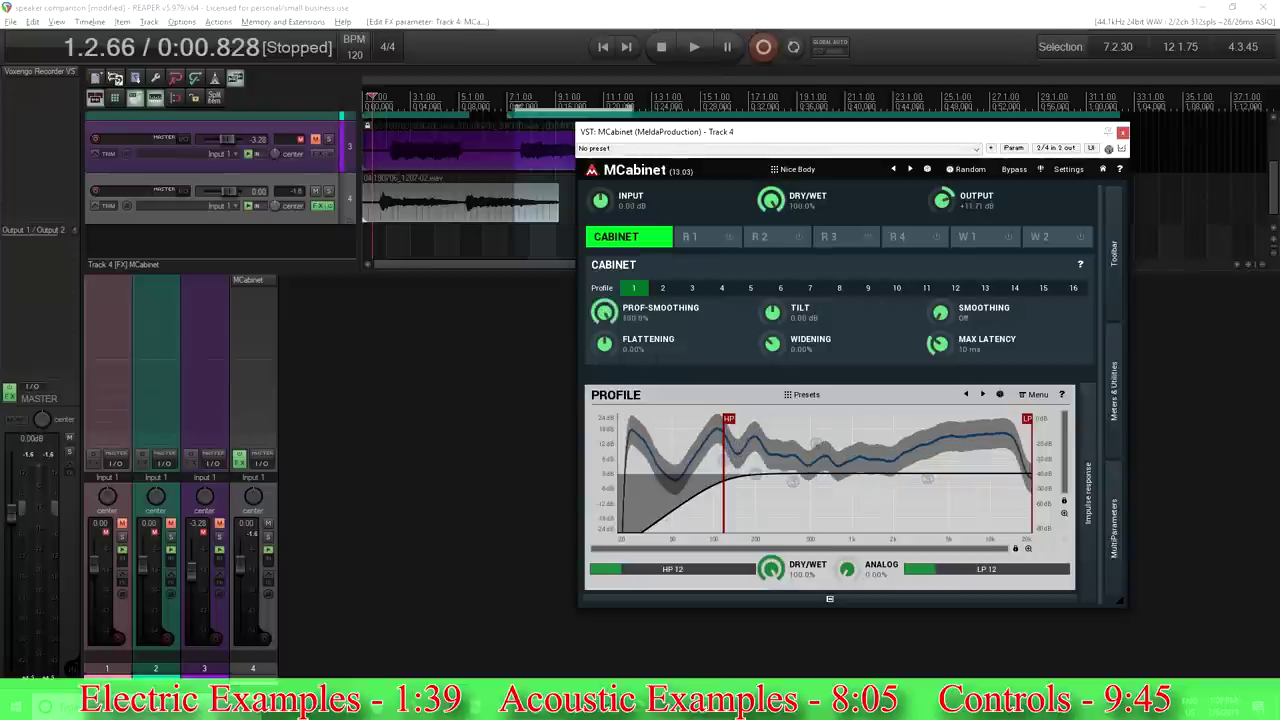
{"action": "double_click", "coordinate": [604, 312]}
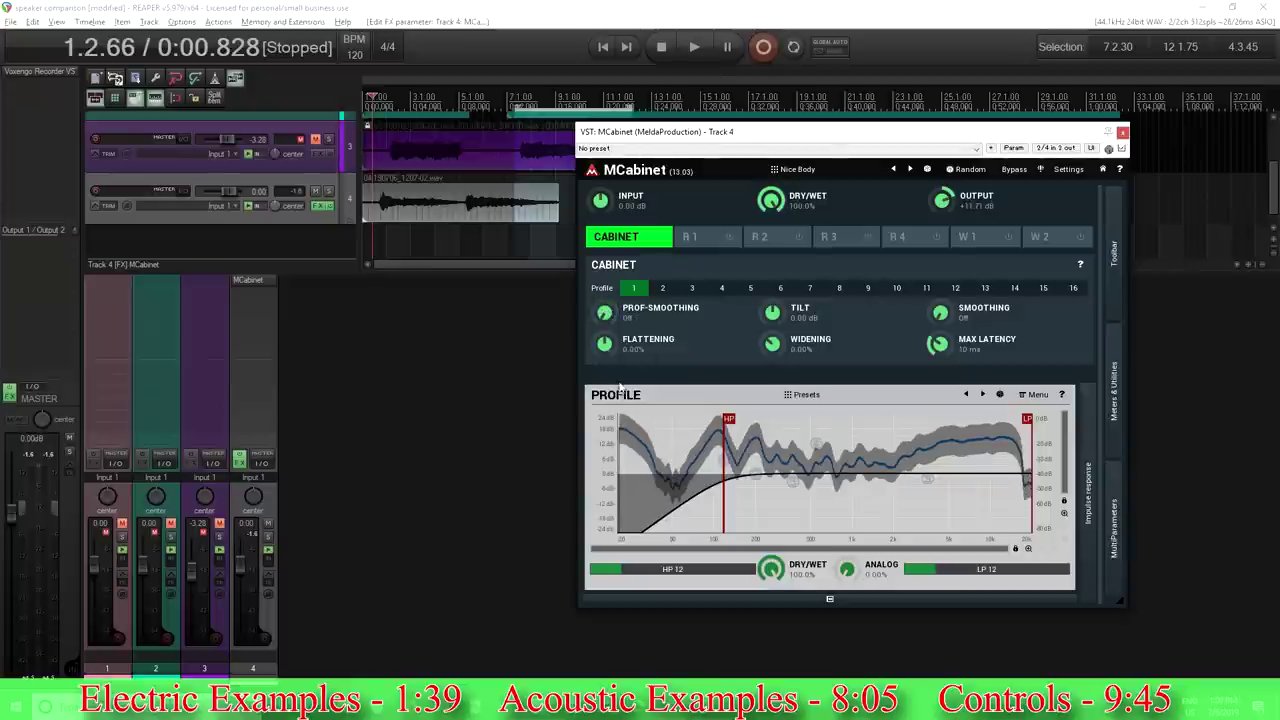
{"action": "left_click_drag", "start_coordinate": [608, 321], "coordinate": [608, 310]}
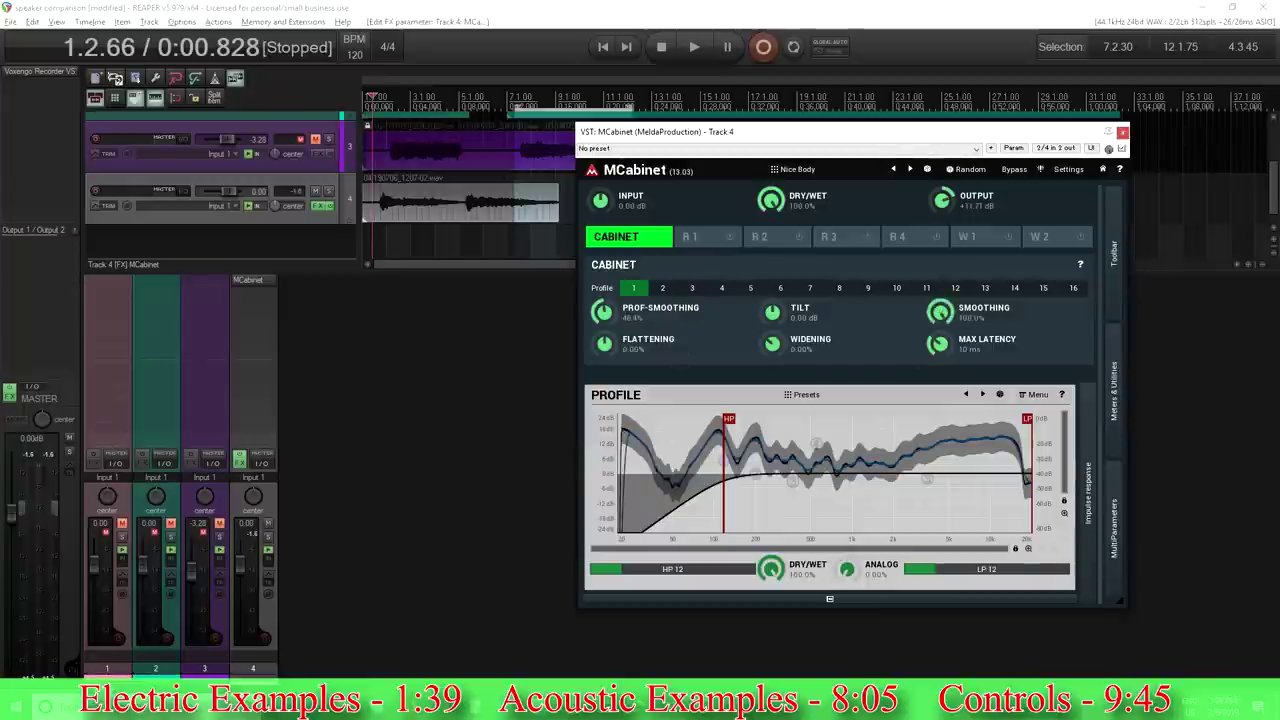
{"action": "double_click", "coordinate": [604, 312]}
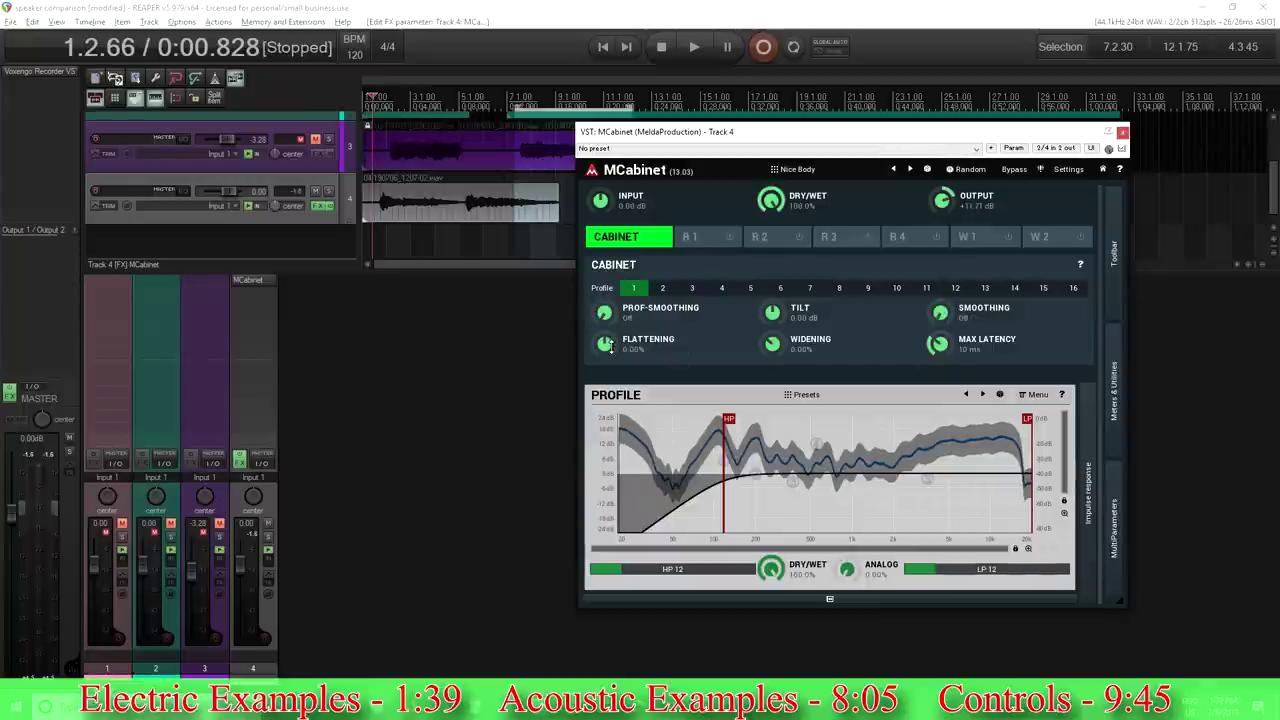
{"action": "left_click_drag", "start_coordinate": [609, 345], "coordinate": [609, 260]}
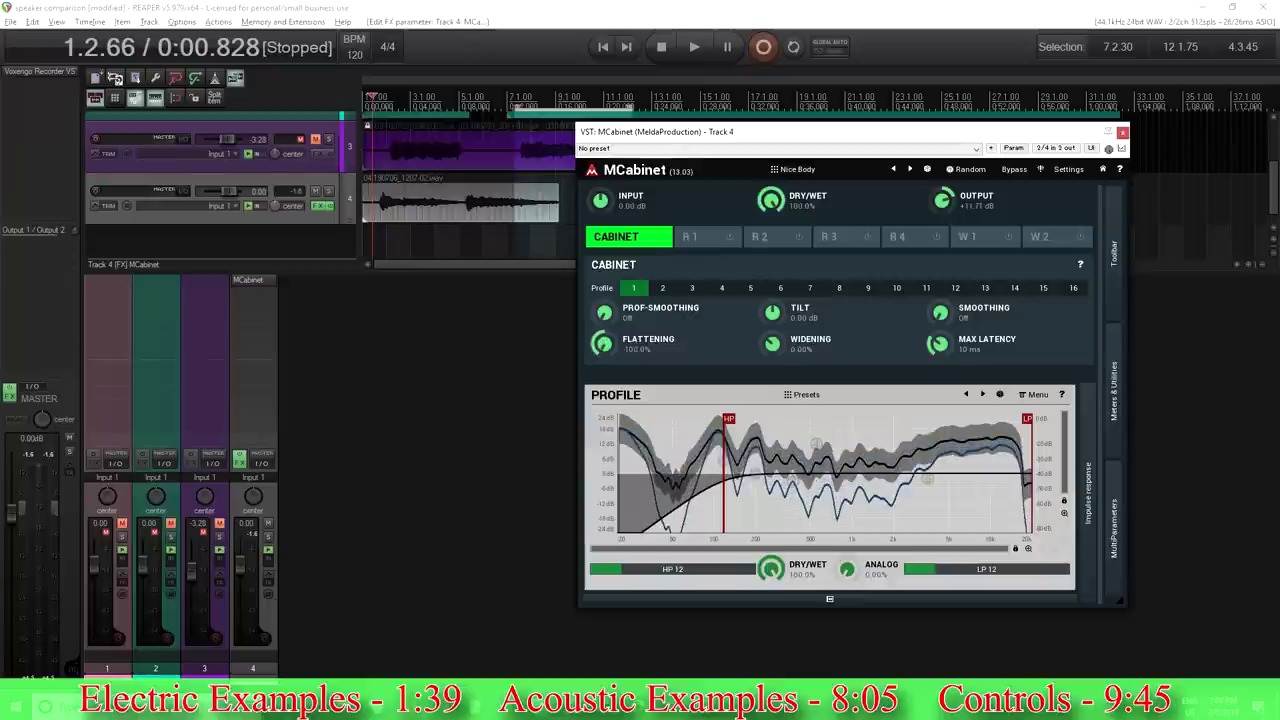
{"action": "double_click", "coordinate": [607, 345]}
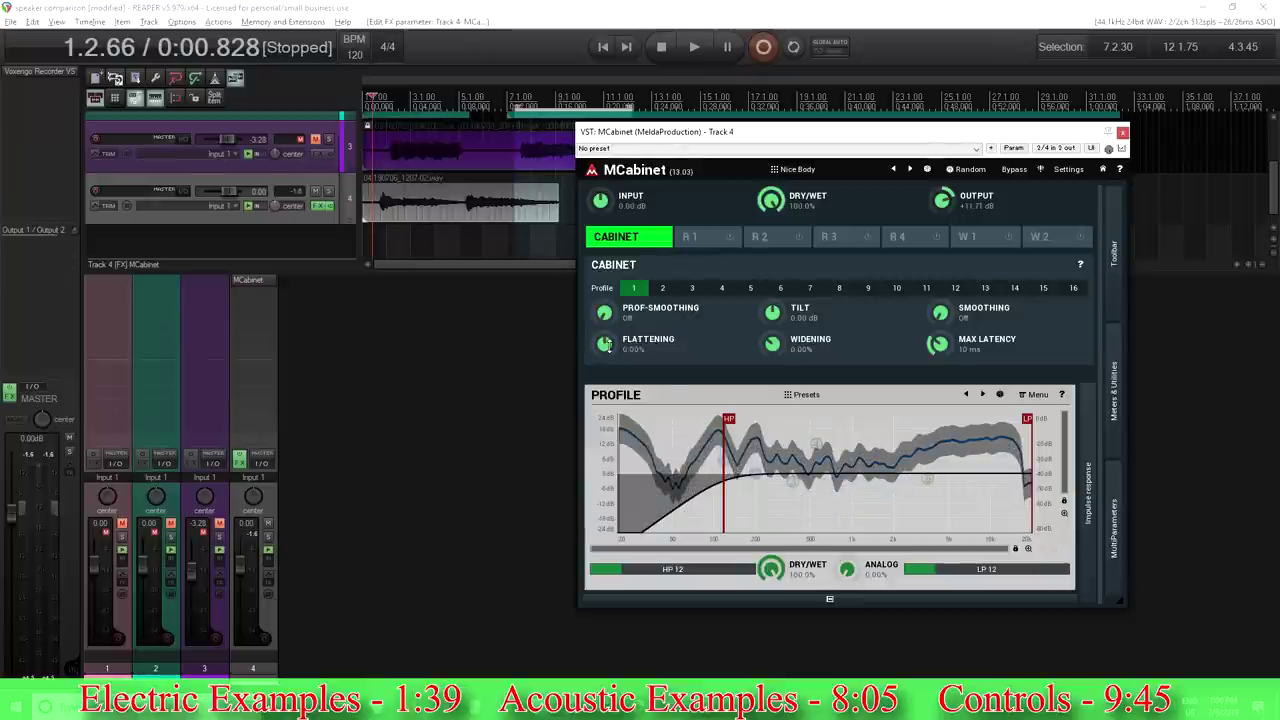
{"action": "left_click_drag", "start_coordinate": [778, 318], "coordinate": [778, 272]}
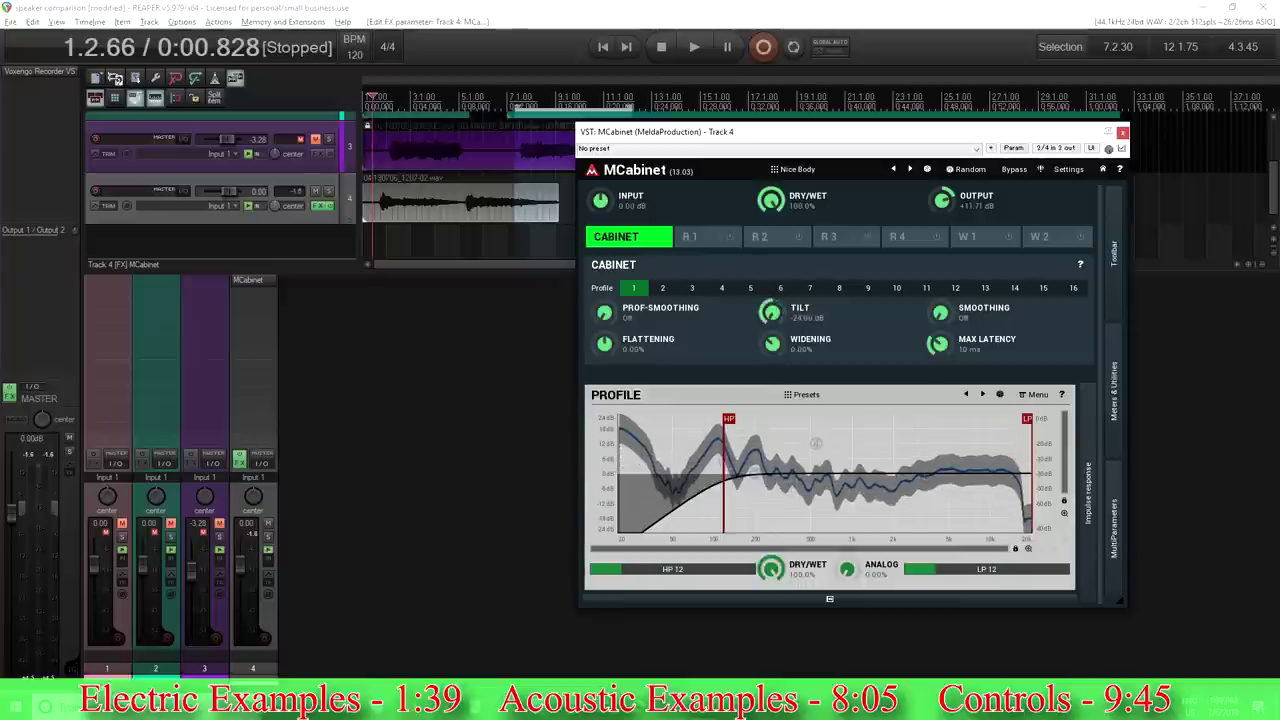
{"action": "double_click", "coordinate": [771, 312]}
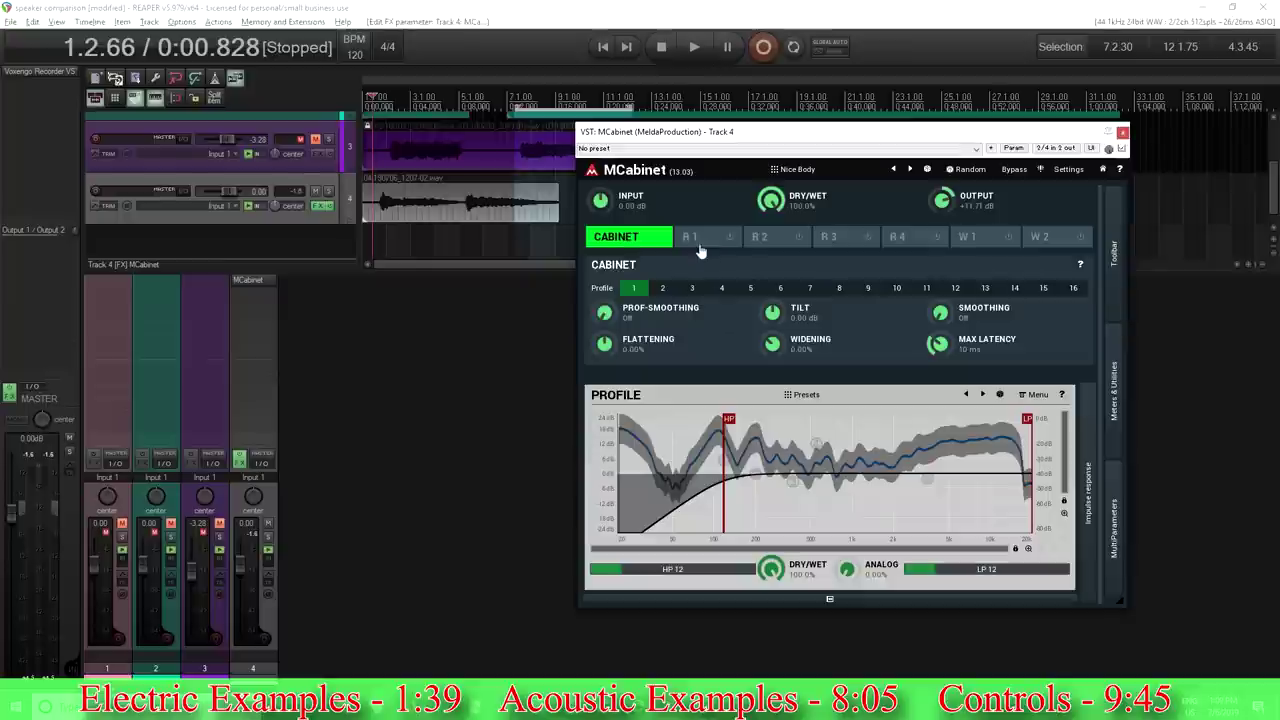
Enable Resonator 1 with its high-pass cutoff moved to the lowest frequency.
{"action": "left_click", "coordinate": [699, 242]}
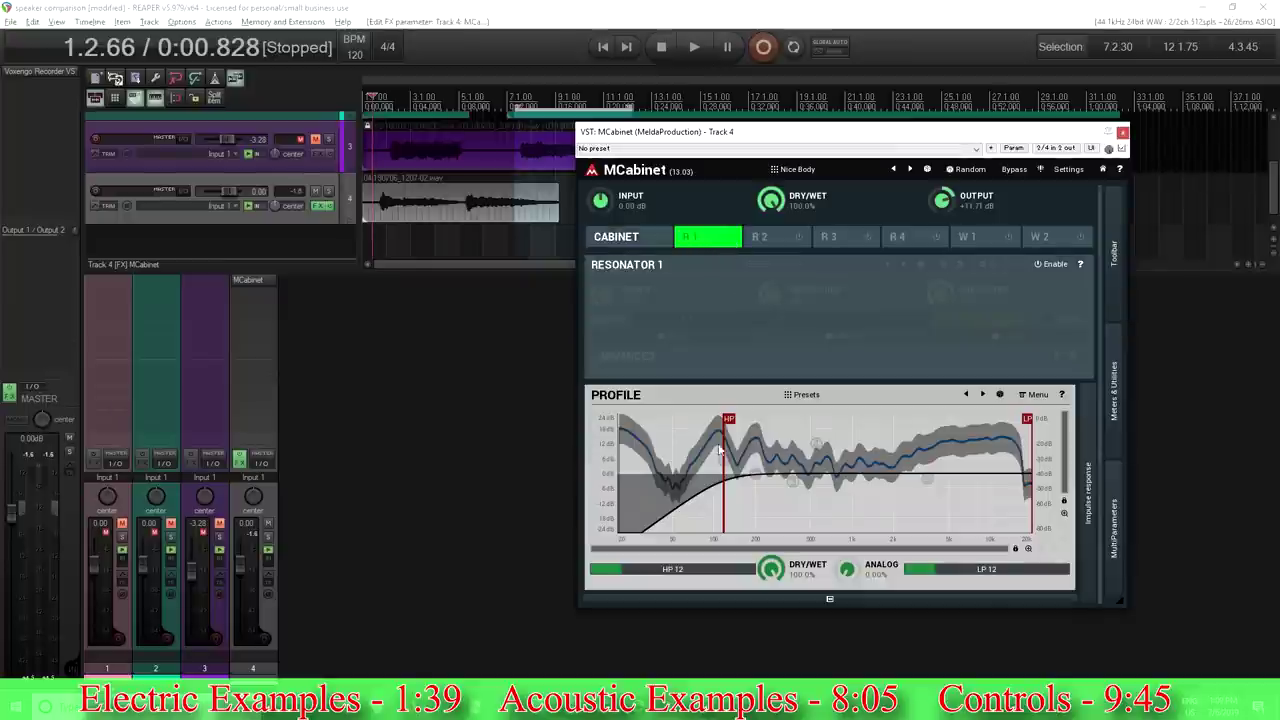
{"action": "left_click_drag", "start_coordinate": [727, 445], "coordinate": [618, 440]}
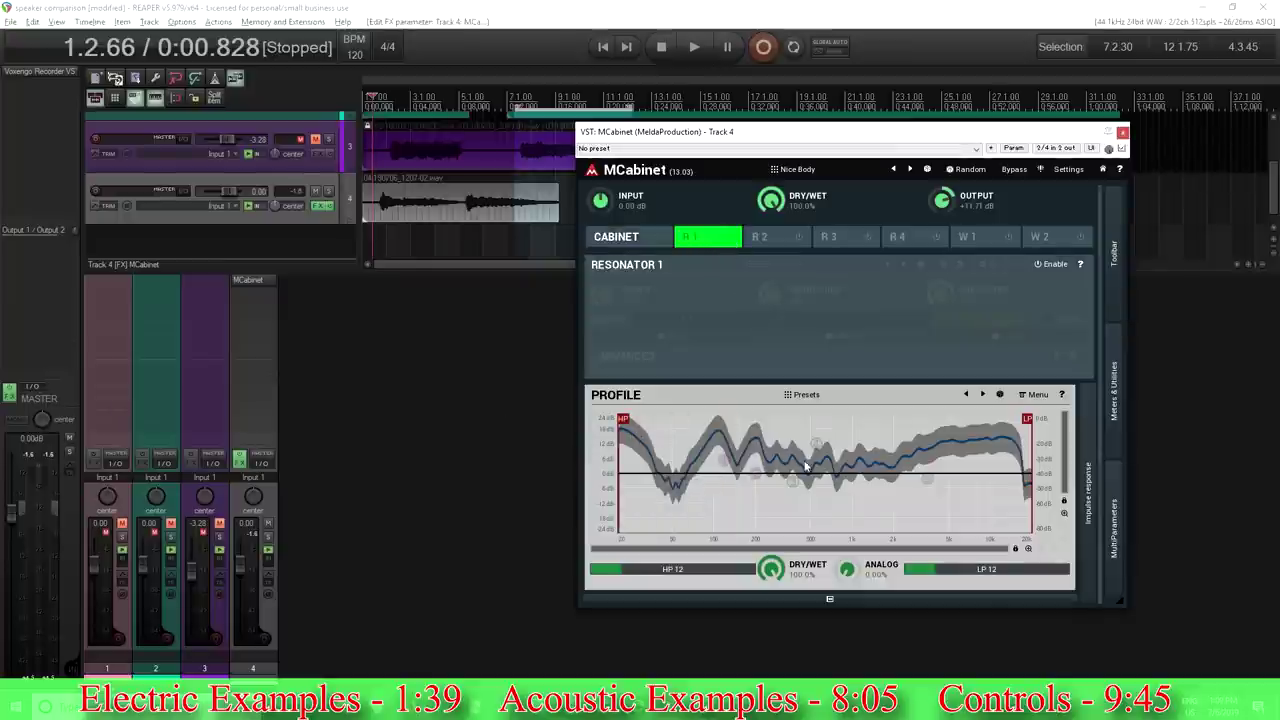
{"action": "left_click", "coordinate": [729, 239]}
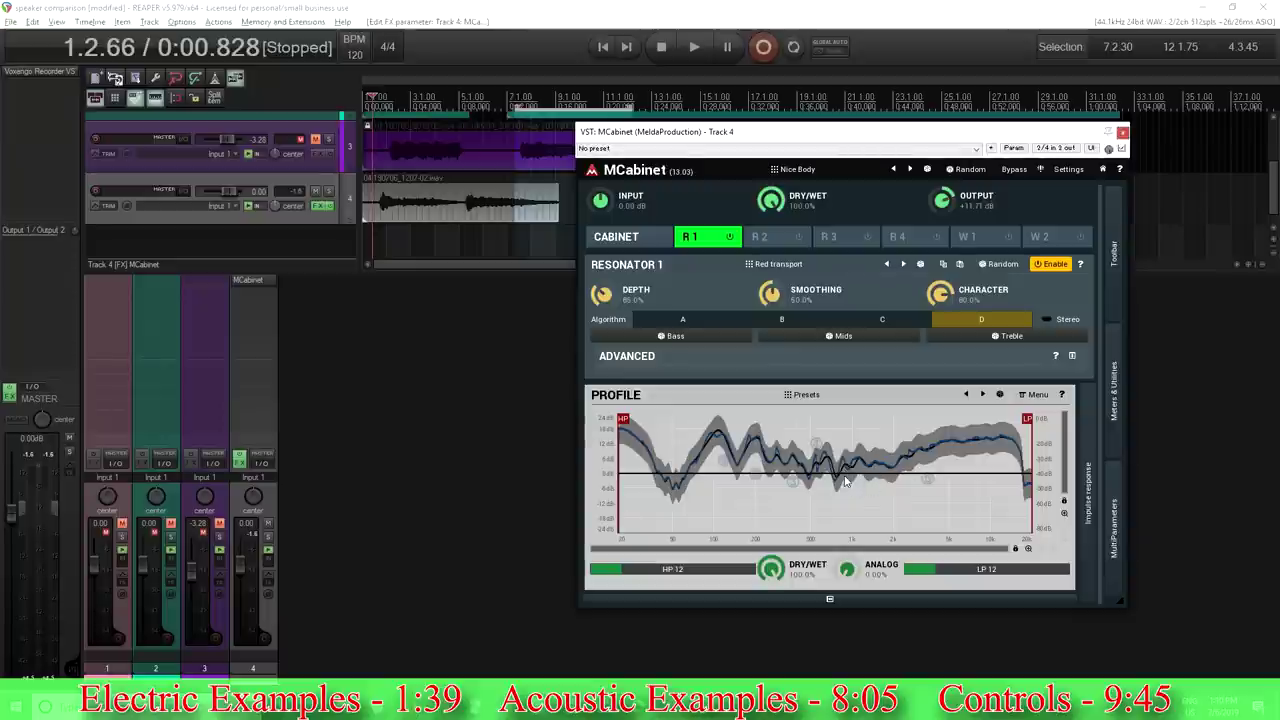
Toggle Resonator 1's mids and bass range buttons on and off to compare them.
{"action": "left_click", "coordinate": [841, 337]}
{"action": "left_click", "coordinate": [842, 337]}
{"action": "left_click", "coordinate": [842, 337]}
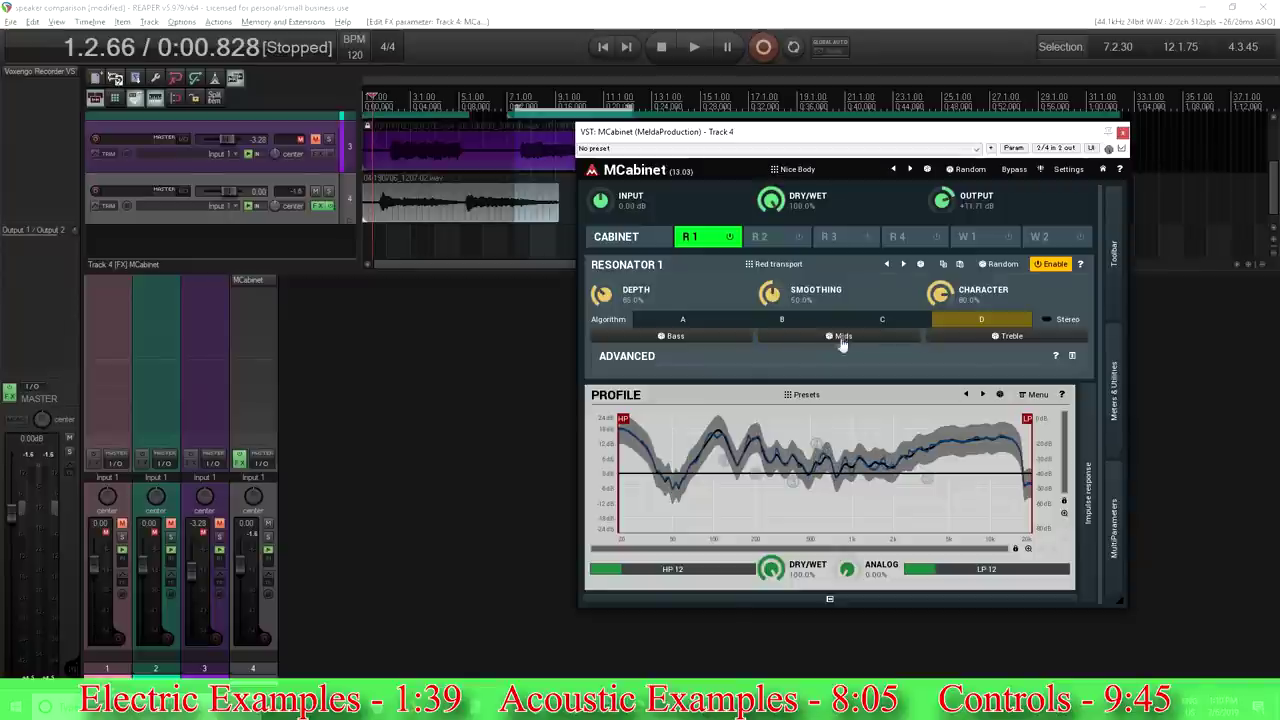
{"action": "left_click", "coordinate": [820, 342]}
{"action": "left_click", "coordinate": [678, 345]}
{"action": "left_click", "coordinate": [678, 345]}
{"action": "left_click", "coordinate": [678, 345]}
{"action": "left_click", "coordinate": [678, 345]}
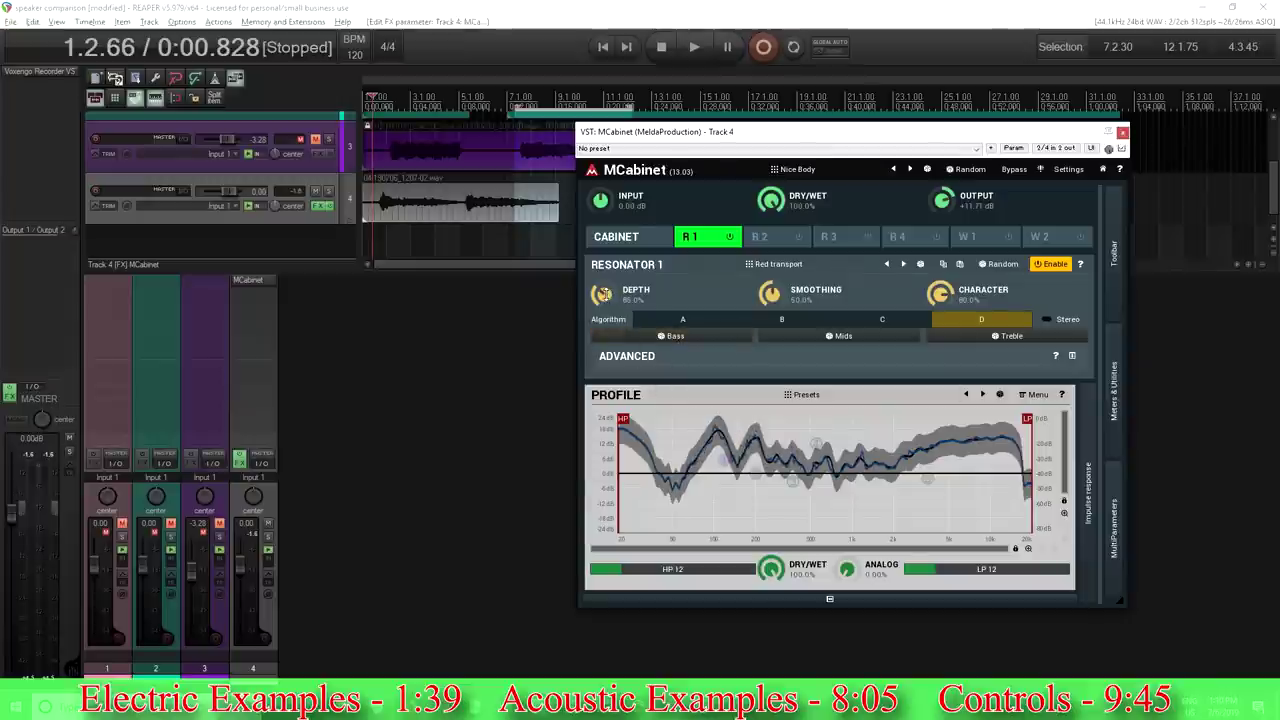
{"action": "scroll", "coordinate": [603, 293], "scroll_direction": "up", "scroll_amount": 3}
{"action": "left_click", "coordinate": [698, 338]}
{"action": "left_click", "coordinate": [698, 338]}
{"action": "left_click", "coordinate": [698, 338]}
{"action": "left_click", "coordinate": [698, 338]}
{"action": "left_click", "coordinate": [698, 338]}
{"action": "left_click", "coordinate": [698, 338]}
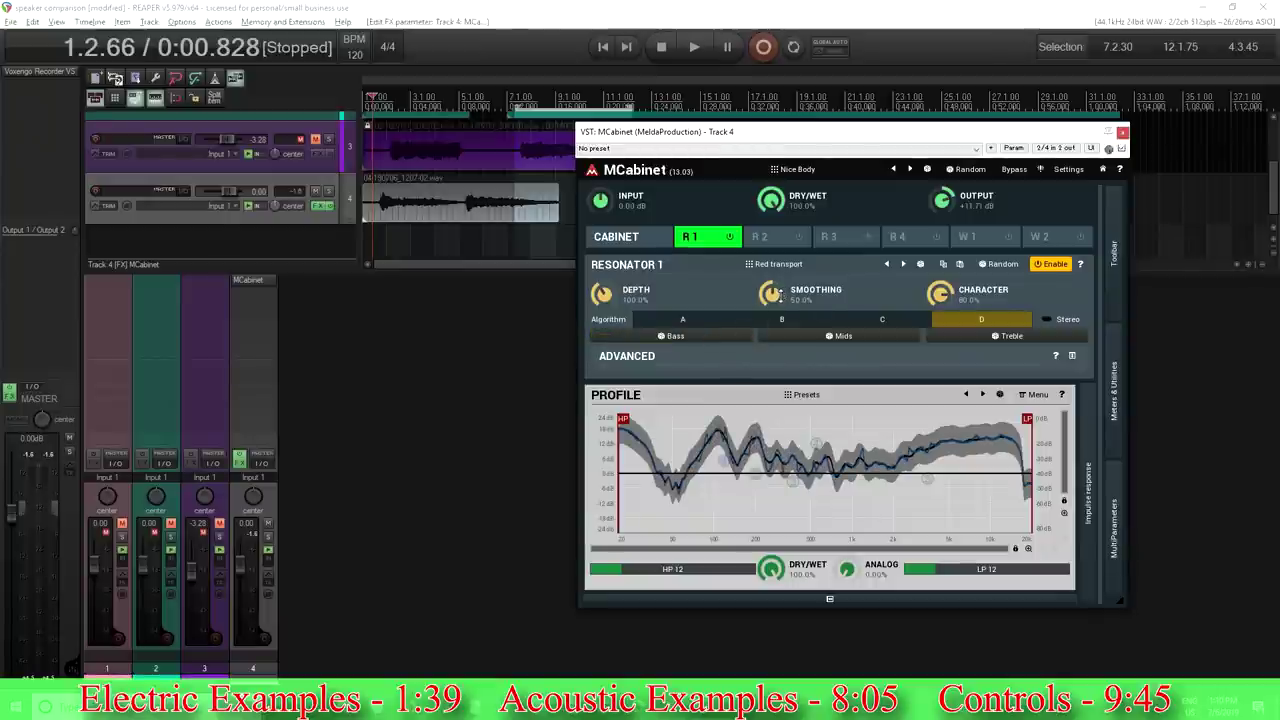
Turn on the mids range, raise Resonator 1 smoothing to about 81.4%, and retoggle mids and bass.
{"action": "scroll", "coordinate": [778, 293], "scroll_direction": "down", "scroll_amount": 4}
{"action": "left_click", "coordinate": [802, 343]}
{"action": "left_click", "coordinate": [802, 343]}
{"action": "left_click", "coordinate": [802, 343]}
{"action": "left_click", "coordinate": [802, 343]}
{"action": "left_click", "coordinate": [802, 343]}
{"action": "left_click", "coordinate": [802, 343]}
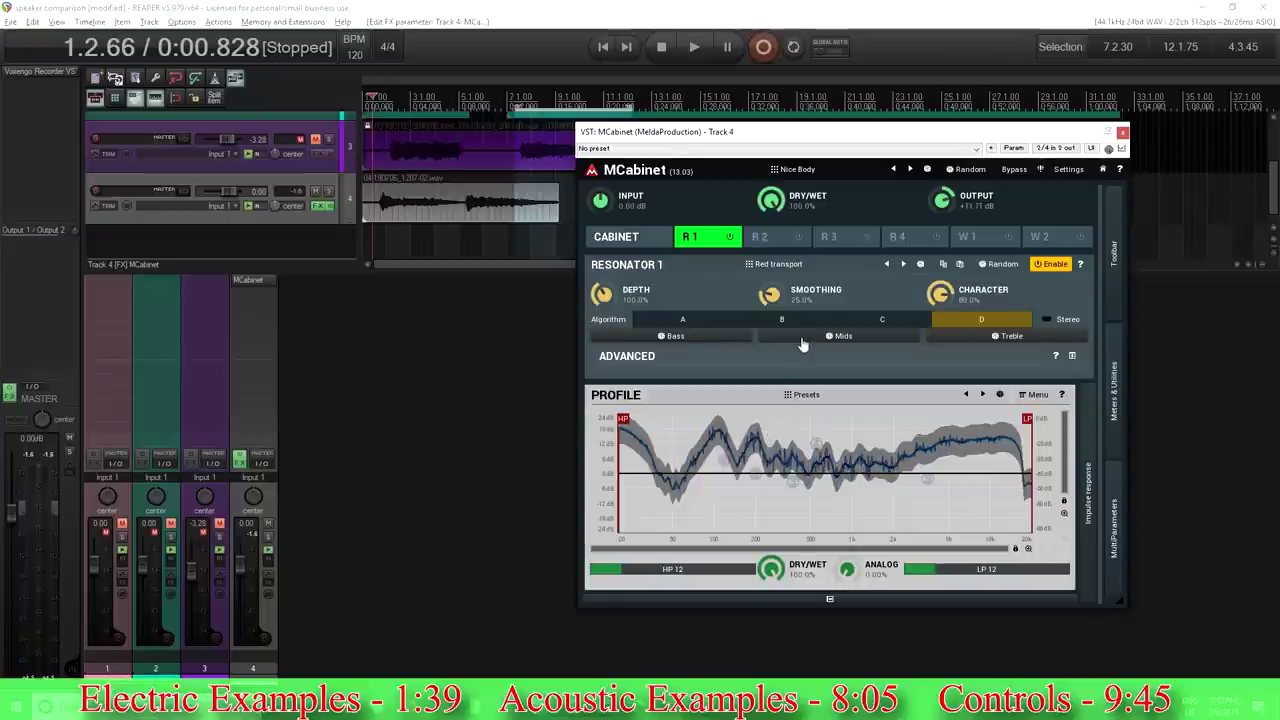
{"action": "scroll", "coordinate": [775, 295], "scroll_direction": "down", "scroll_amount": 1}
{"action": "left_click_drag", "start_coordinate": [771, 292], "coordinate": [771, 270]}
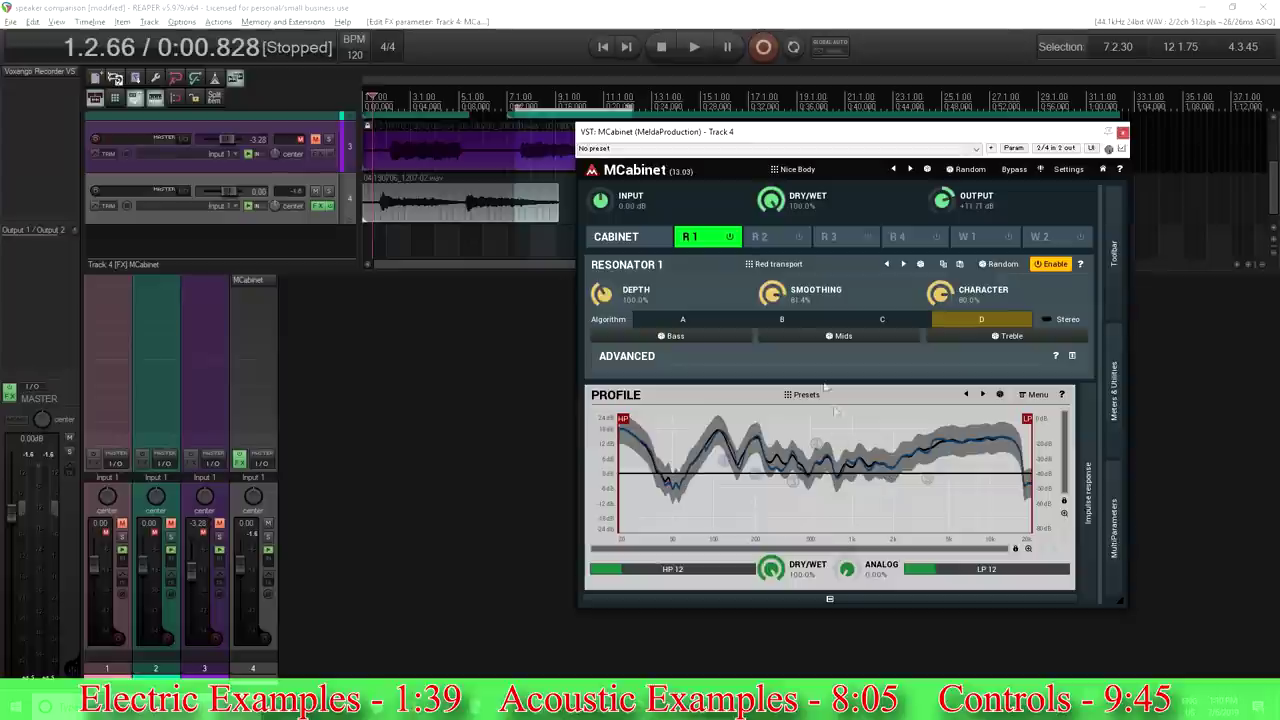
{"action": "left_click", "coordinate": [822, 338]}
{"action": "left_click", "coordinate": [822, 338]}
{"action": "left_click", "coordinate": [822, 338]}
{"action": "left_click", "coordinate": [822, 338]}
{"action": "left_click", "coordinate": [822, 338]}
{"action": "left_click", "coordinate": [822, 338]}
{"action": "left_click", "coordinate": [822, 338]}
{"action": "left_click", "coordinate": [822, 338]}
{"action": "left_click", "coordinate": [665, 337]}
{"action": "left_click", "coordinate": [665, 337]}
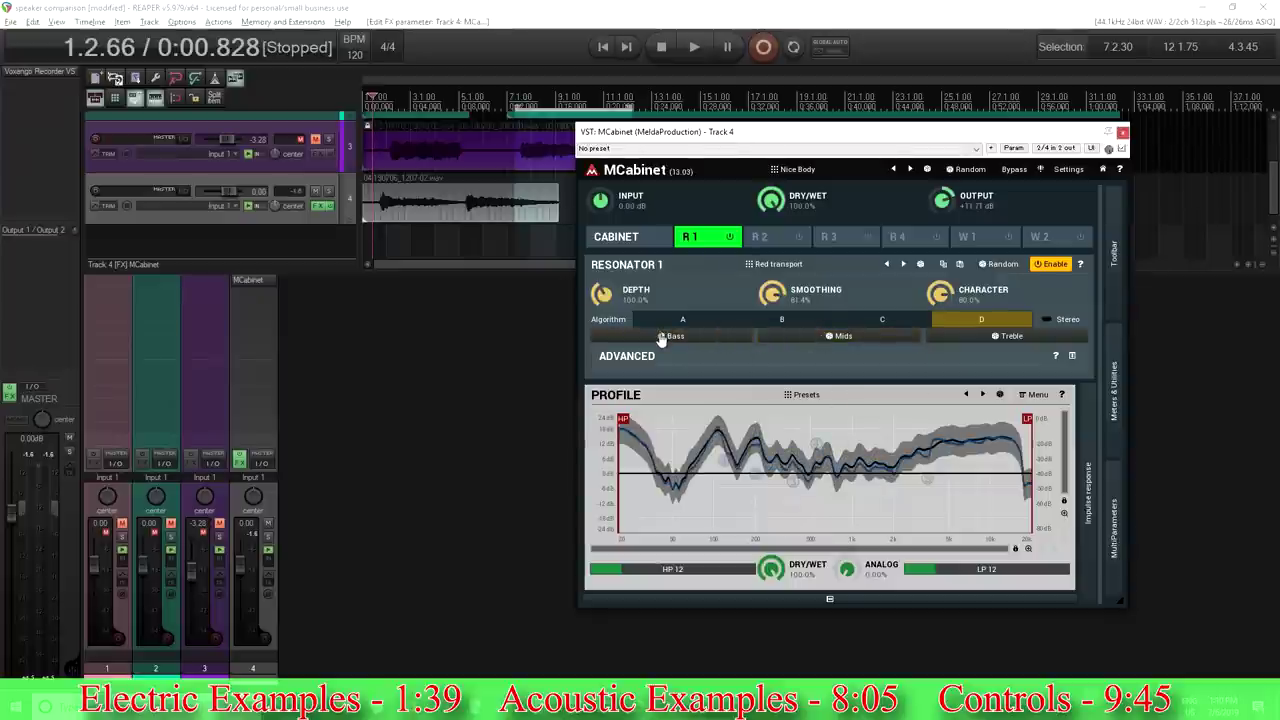
Expand the Advanced settings, disable Resonator 1, and show the Resonator 2 panel.
{"action": "left_click", "coordinate": [1072, 356]}
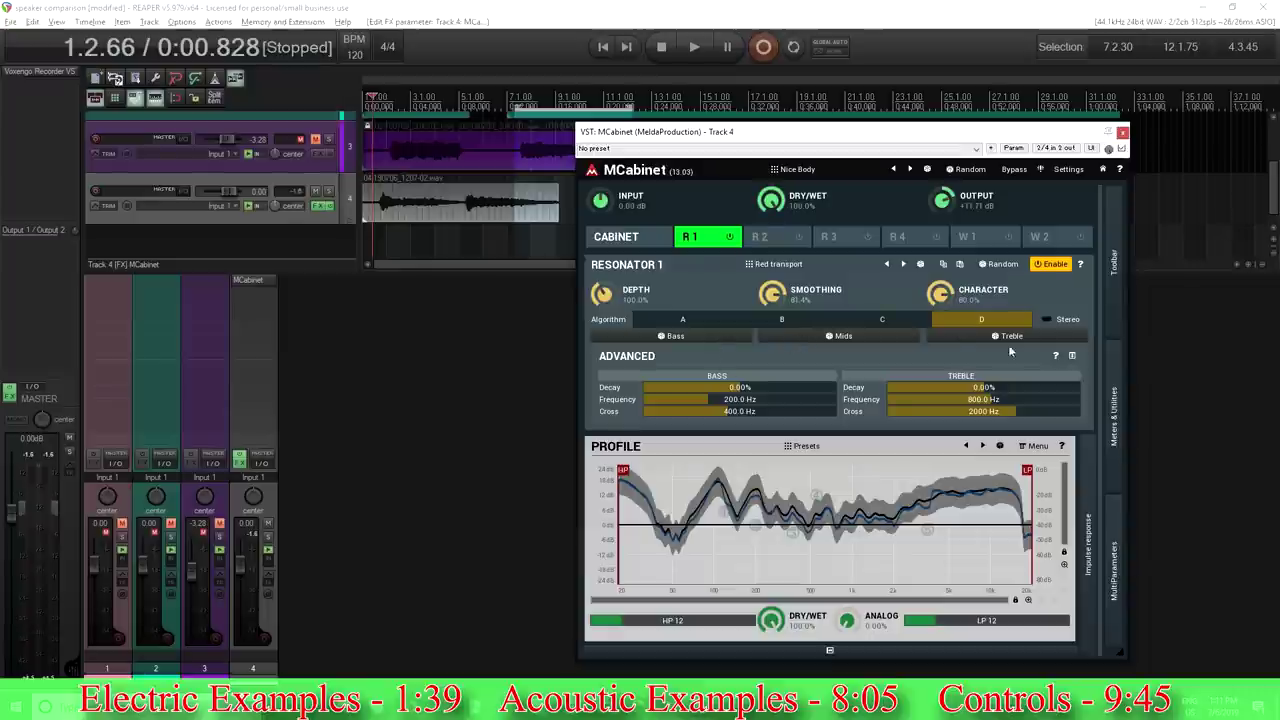
{"action": "left_click", "coordinate": [1055, 266]}
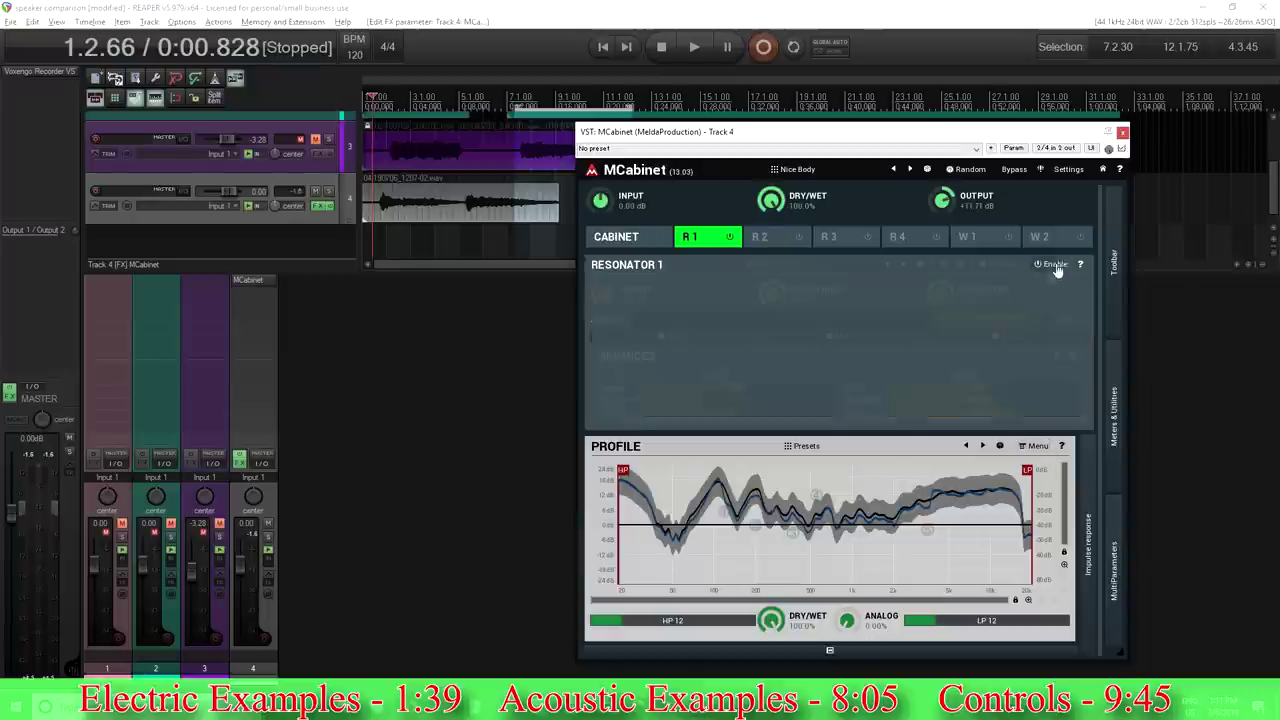
{"action": "left_click", "coordinate": [790, 249]}
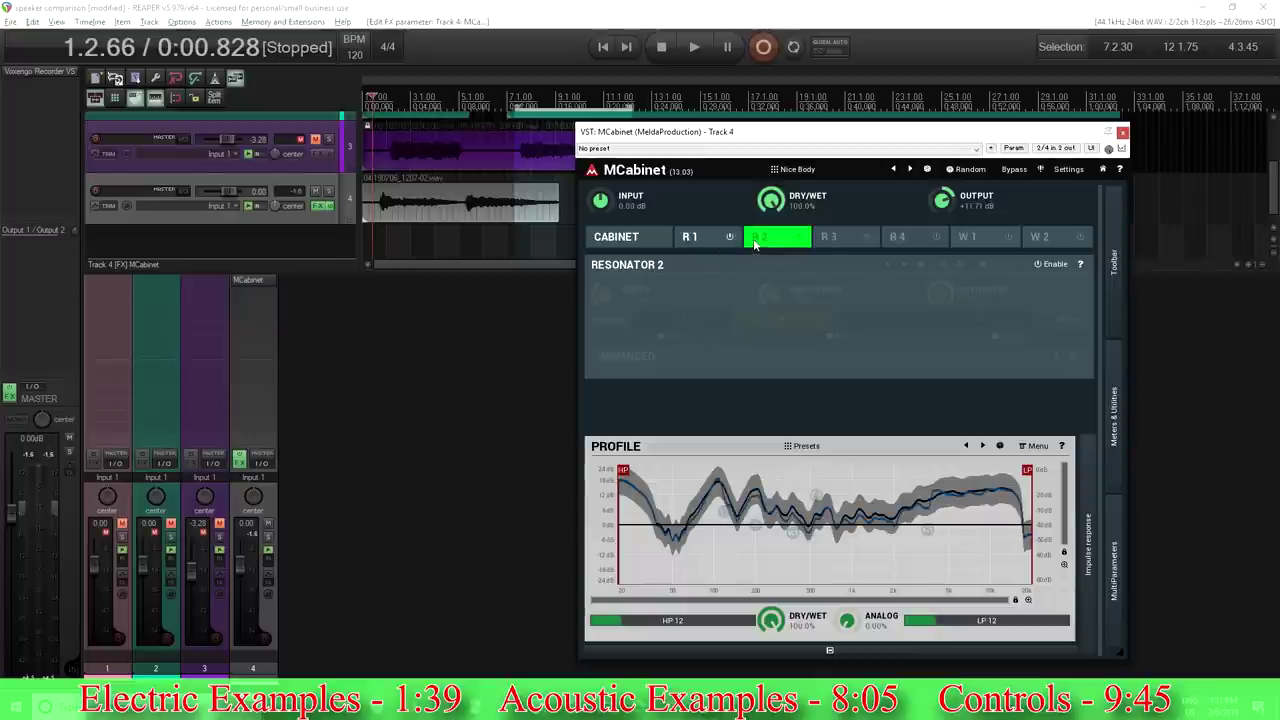
Enable Resonator 2, check its preset list, then bypass and re-enable it to compare.
{"action": "left_click", "coordinate": [799, 237]}
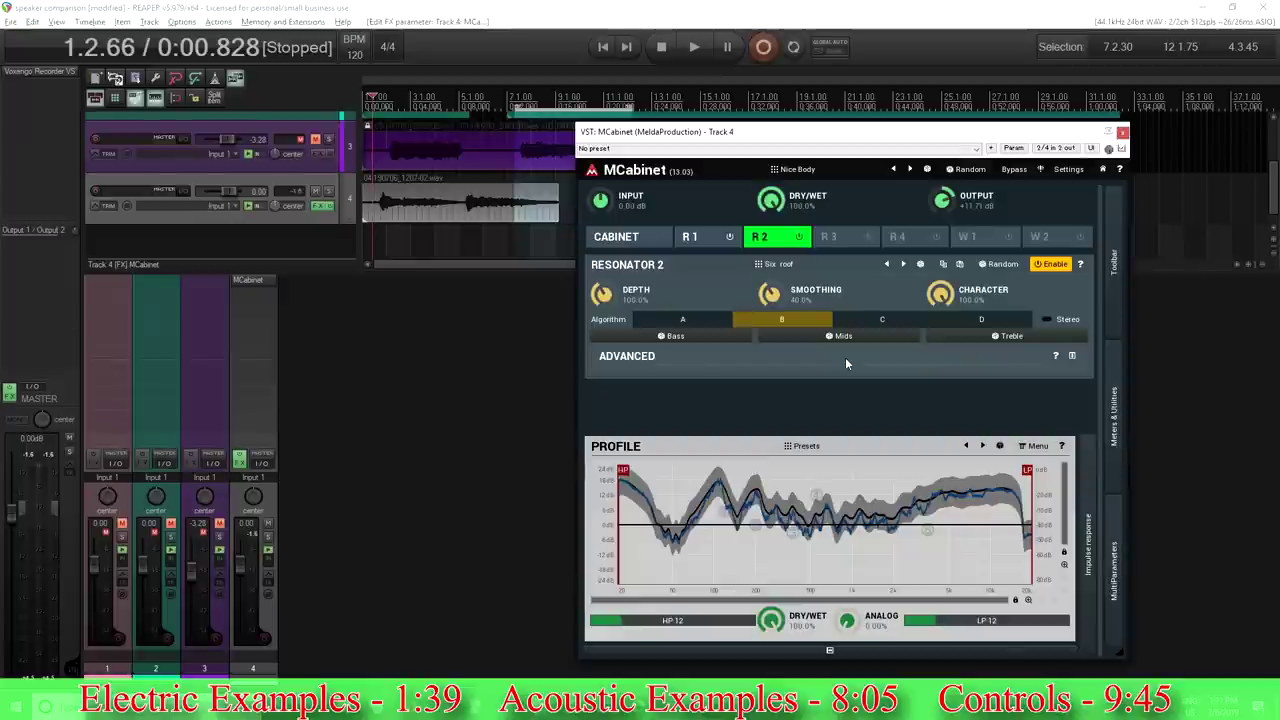
{"action": "left_click", "coordinate": [782, 265]}
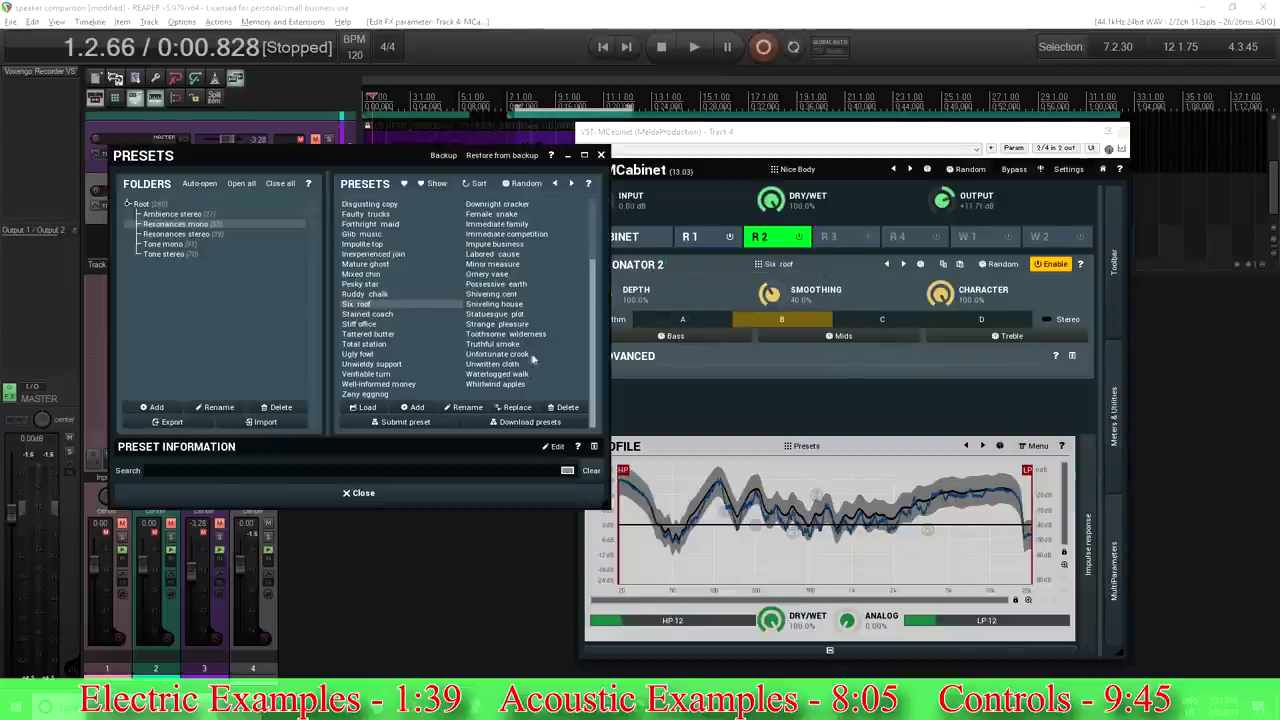
{"action": "left_click", "coordinate": [535, 493]}
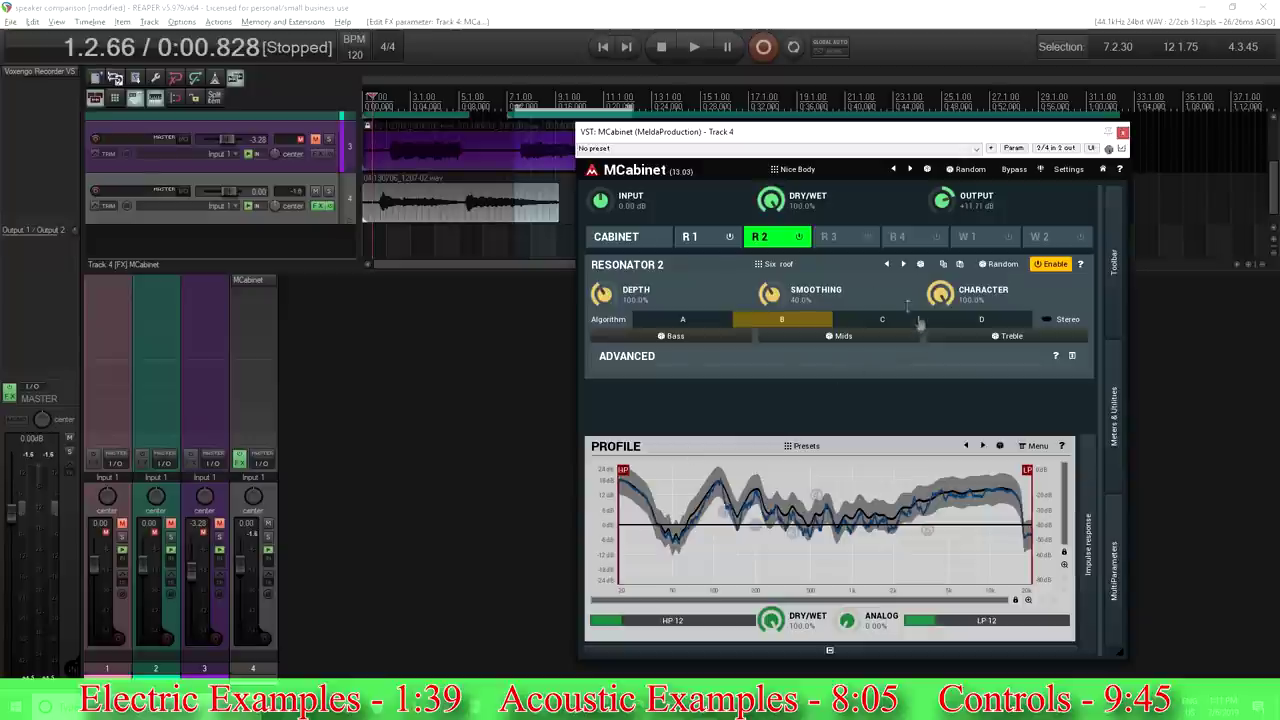
{"action": "left_click", "coordinate": [800, 238]}
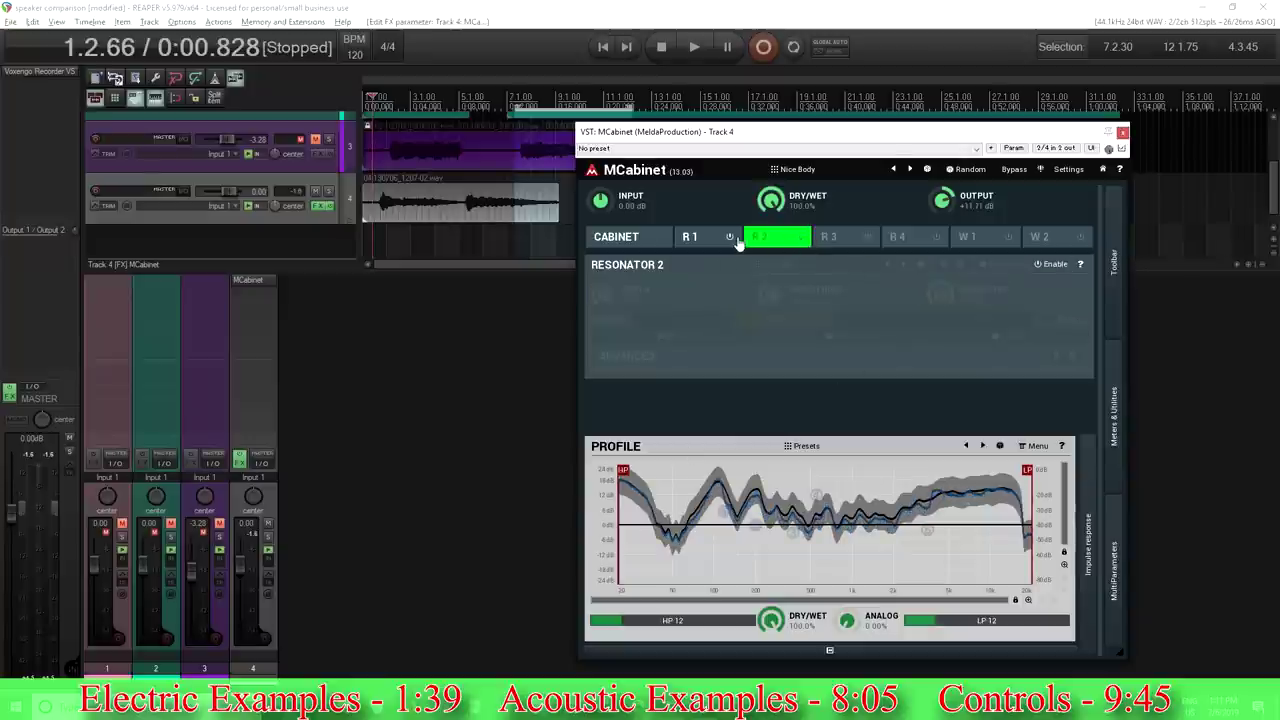
{"action": "left_click", "coordinate": [800, 238]}
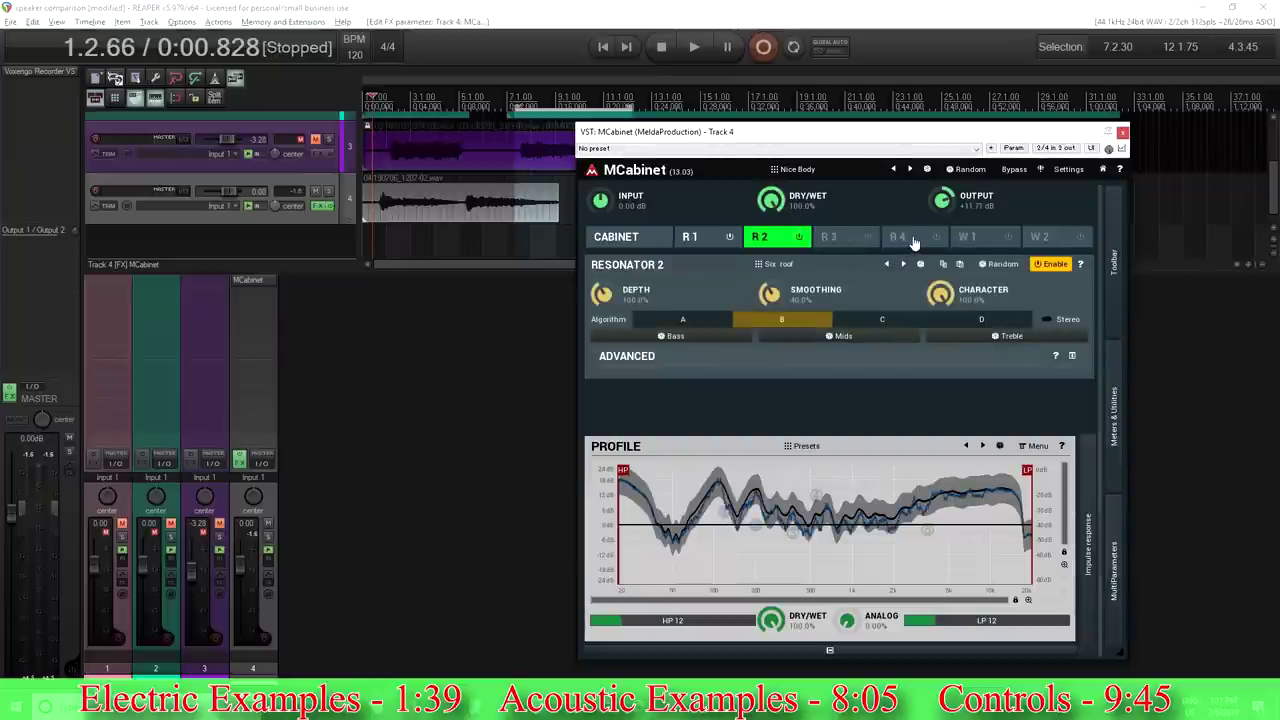
Enable Widener 1, raise its Depth to about 70%, switch it off, and select 5.1.13 to 8.4.38.
{"action": "left_click", "coordinate": [967, 240]}
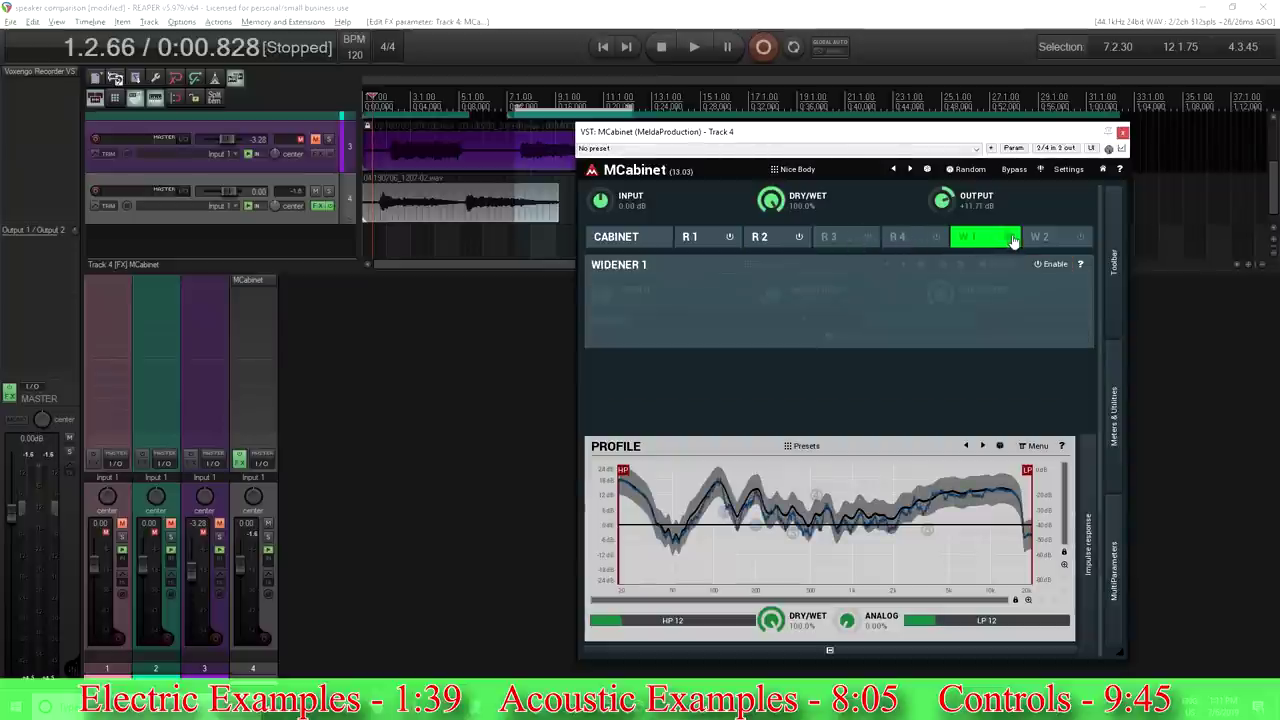
{"action": "left_click", "coordinate": [1008, 238]}
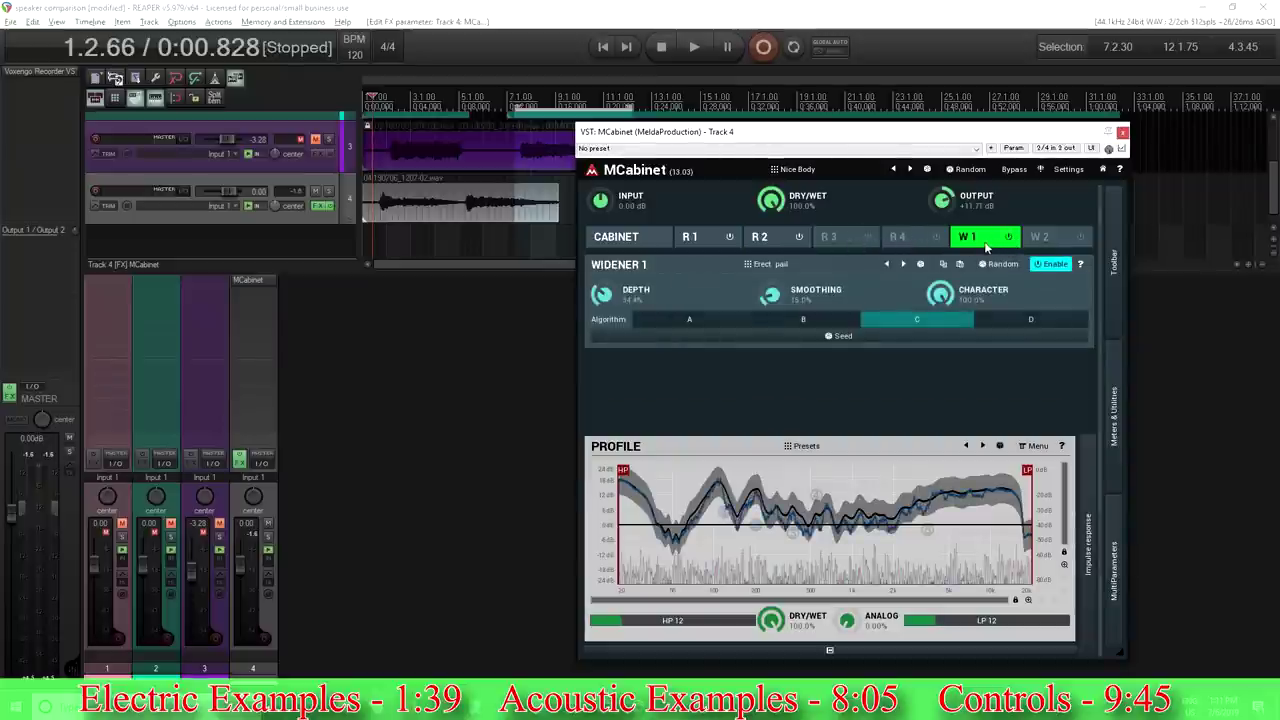
{"action": "left_click_drag", "start_coordinate": [602, 294], "coordinate": [602, 276]}
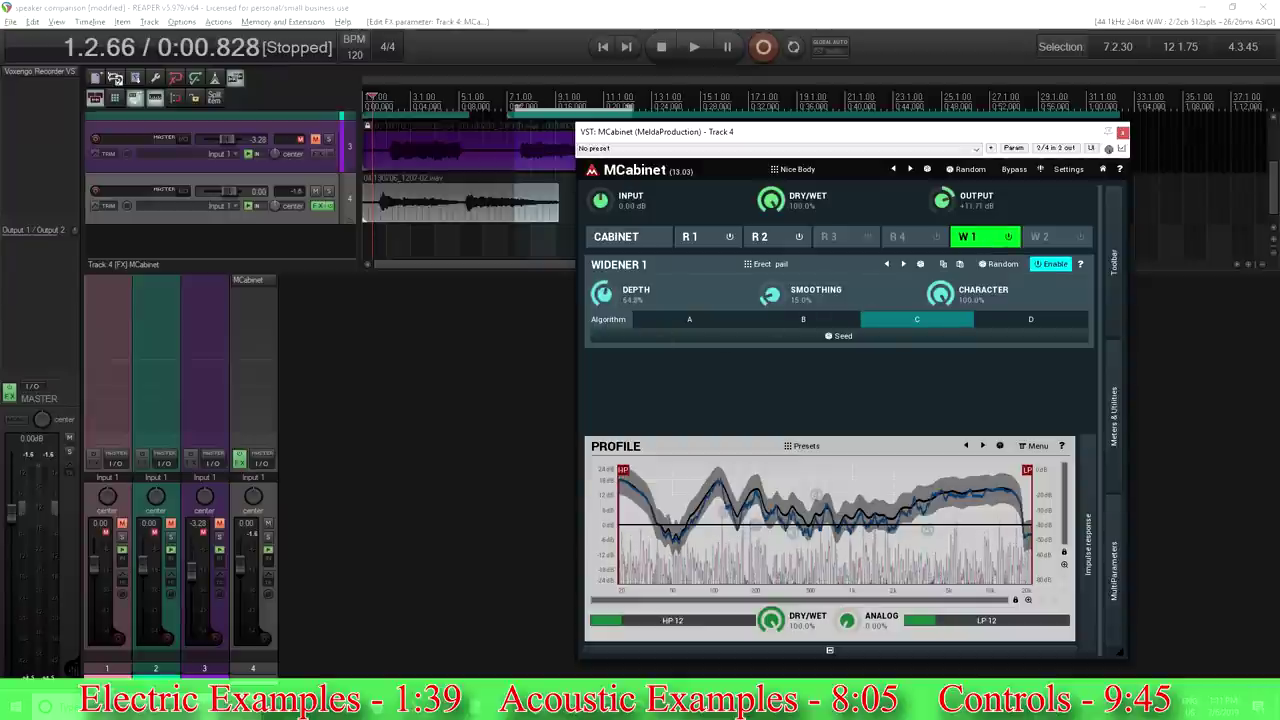
{"action": "left_click_drag", "start_coordinate": [602, 276], "coordinate": [602, 262]}
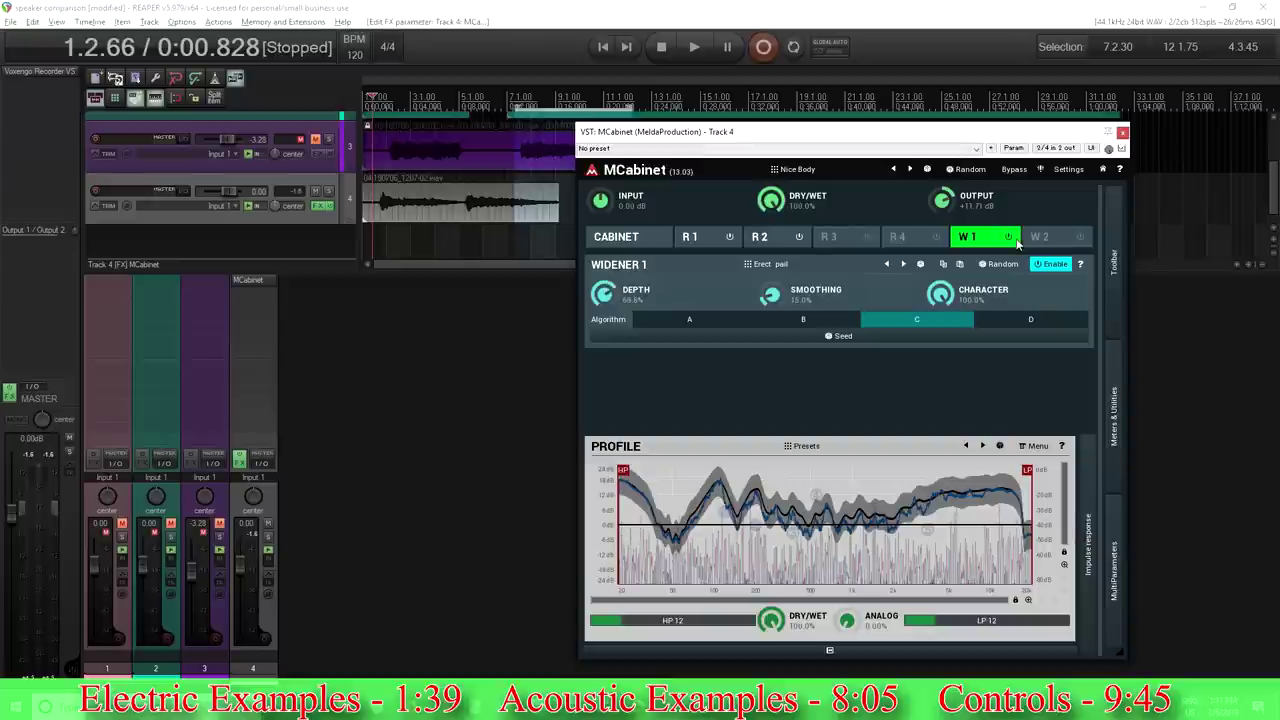
{"action": "left_click", "coordinate": [1008, 237]}
{"action": "left_click_drag", "start_coordinate": [458, 200], "coordinate": [560, 200]}
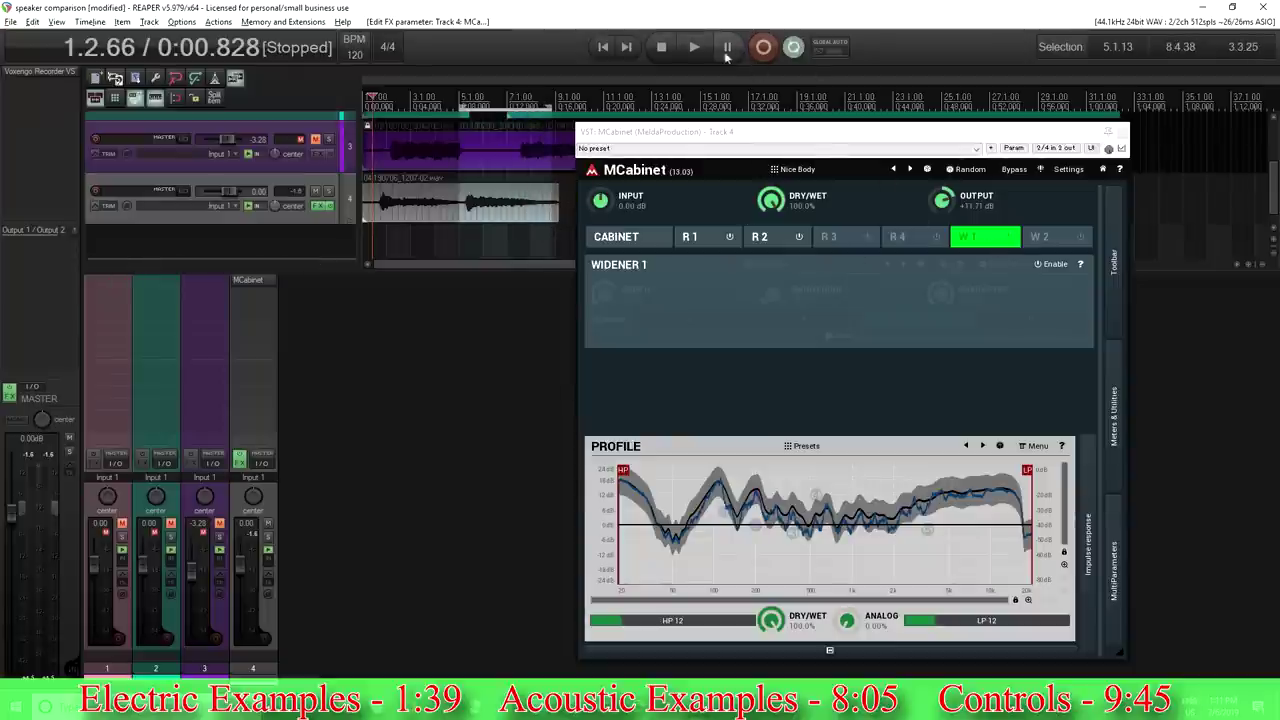
Play the selection without the widener, then enable Widener 1 and play it again.
{"action": "left_click", "coordinate": [694, 46]}
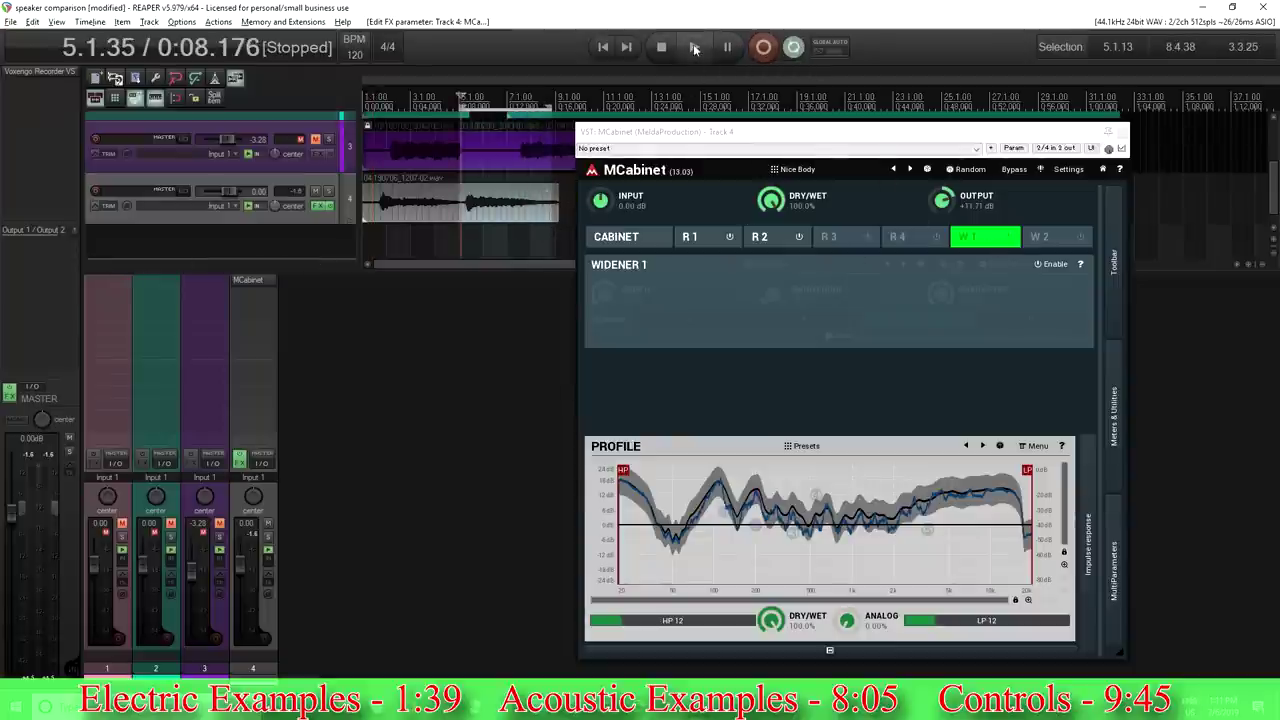
{"action": "left_click", "coordinate": [694, 47]}
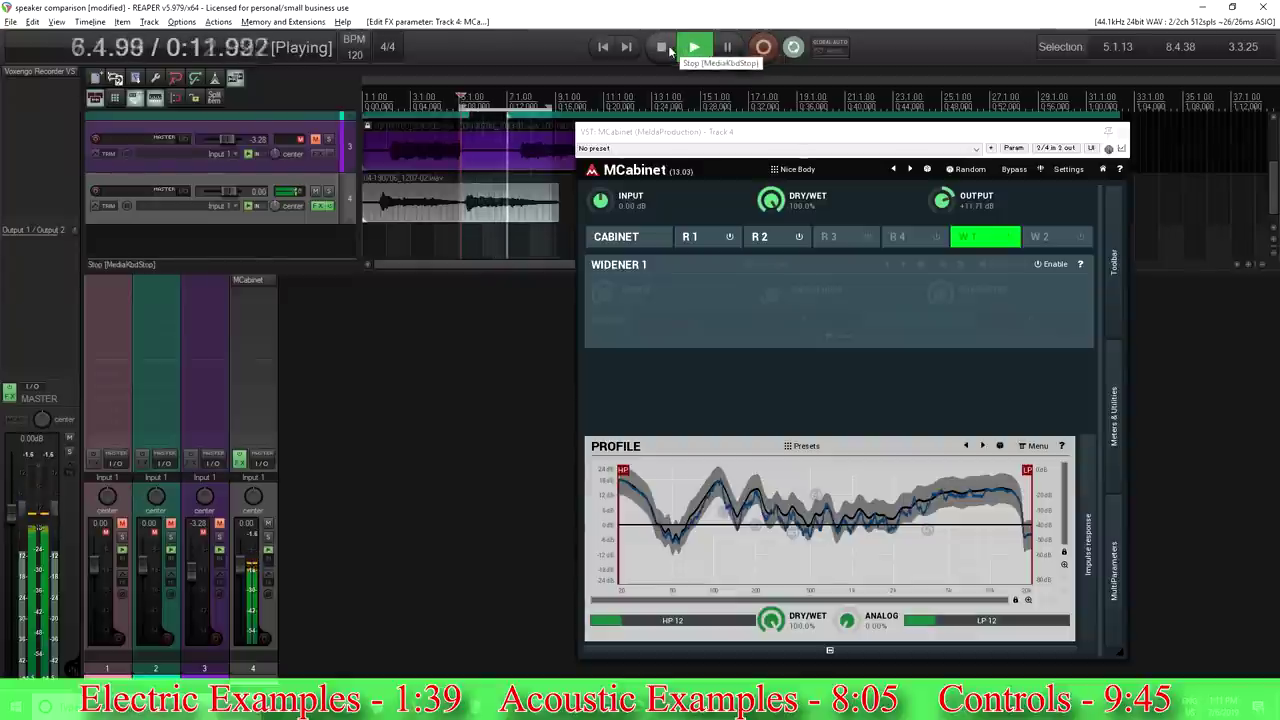
{"action": "left_click", "coordinate": [666, 48]}
{"action": "left_click", "coordinate": [1050, 265]}
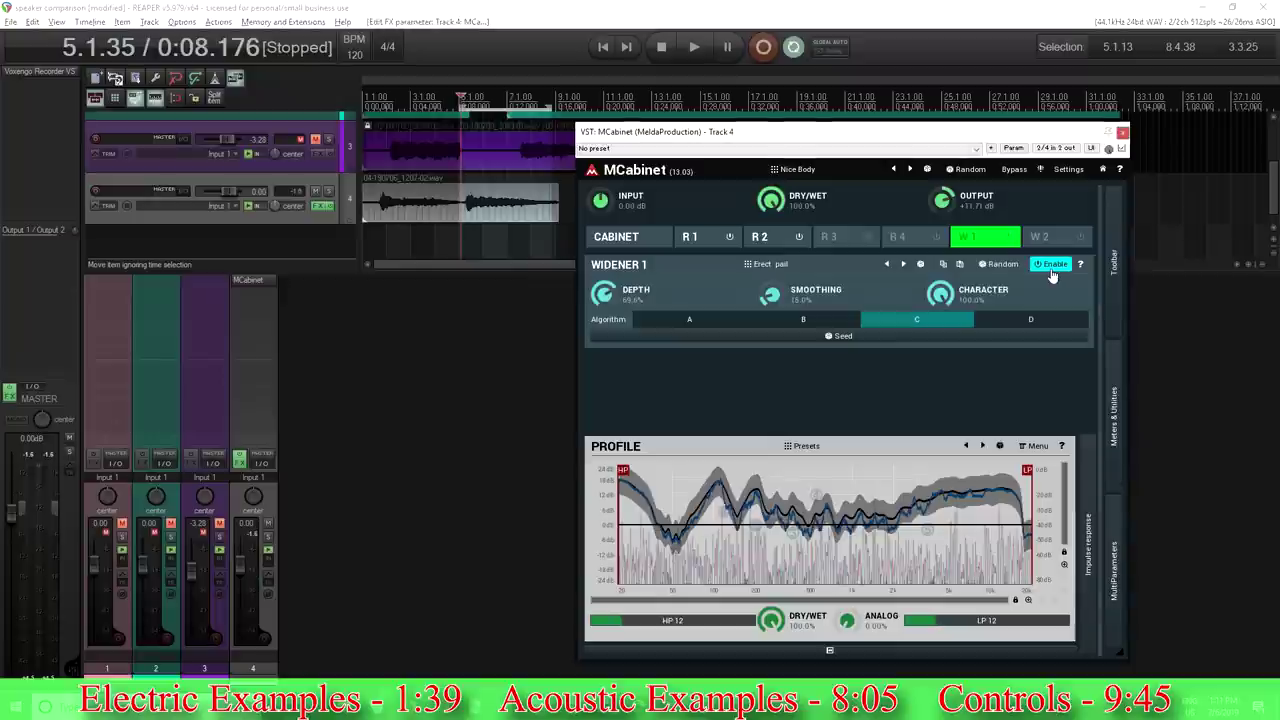
{"action": "left_click", "coordinate": [695, 48]}
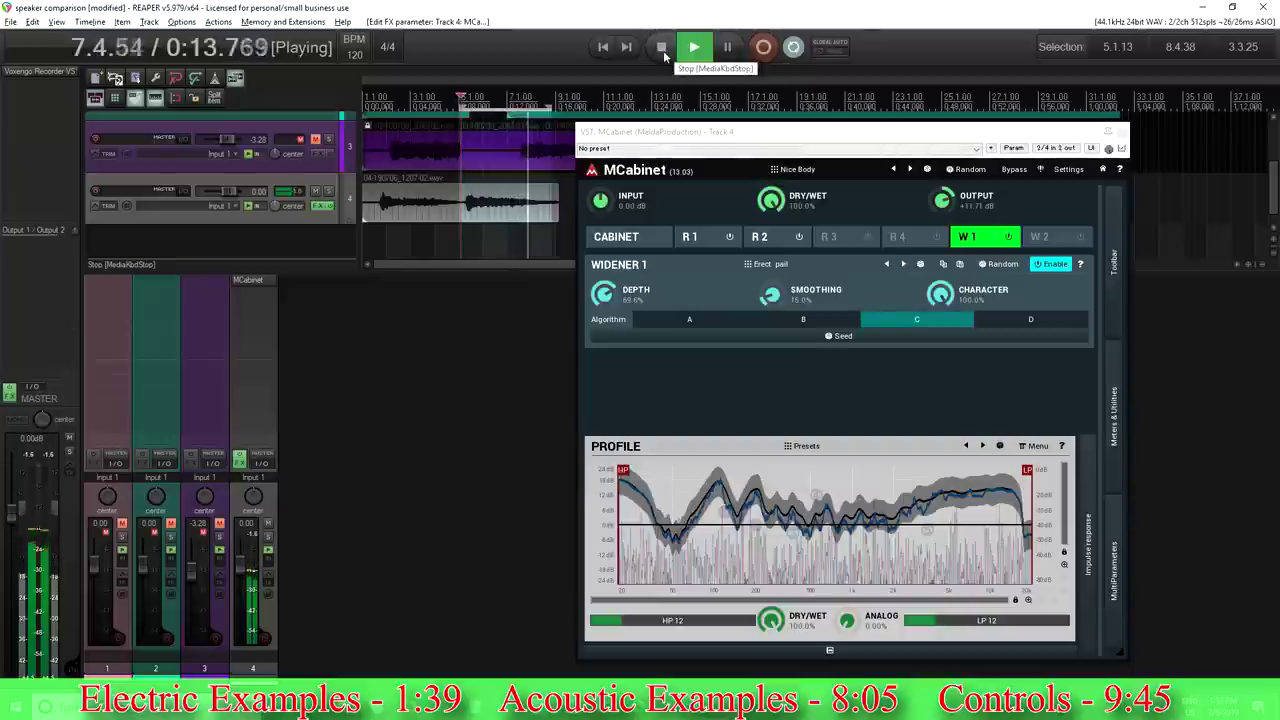
{"action": "left_click", "coordinate": [663, 54]}
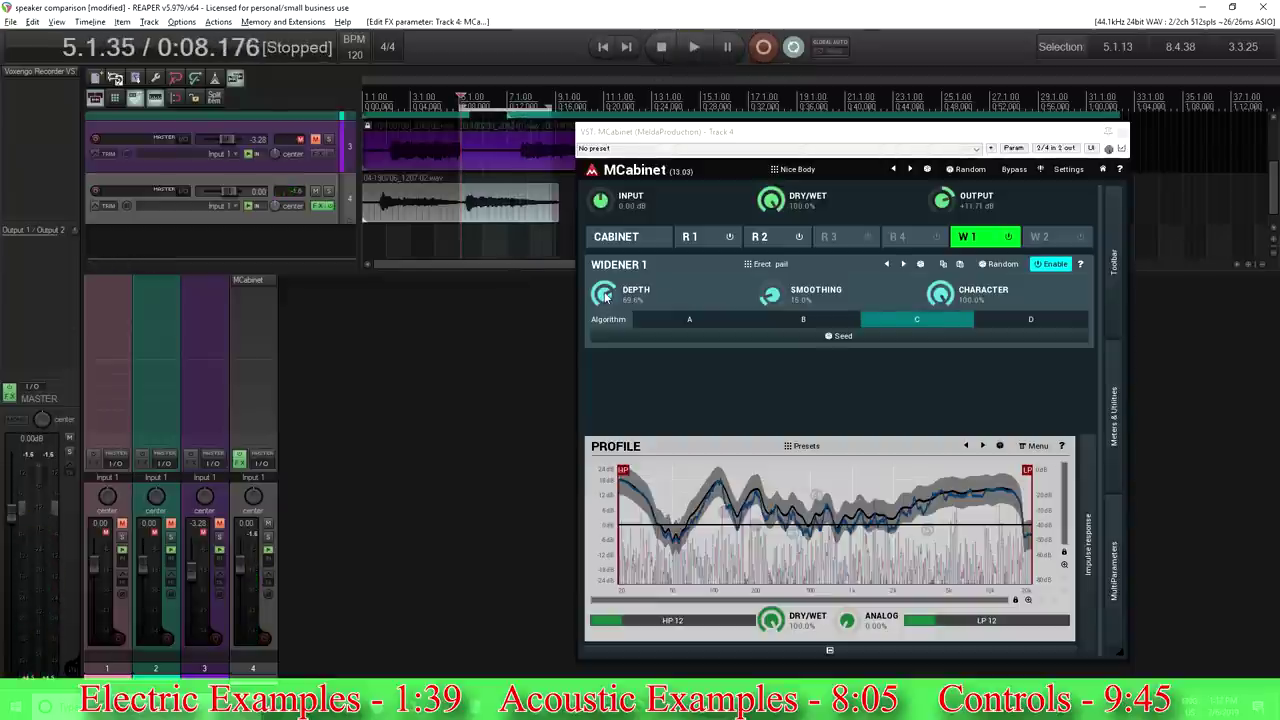
Audition the selection with Widener 1 Depth at 100%, then at about 21.6%.
{"action": "left_click", "coordinate": [605, 297]}
{"action": "double_click", "coordinate": [604, 293]}
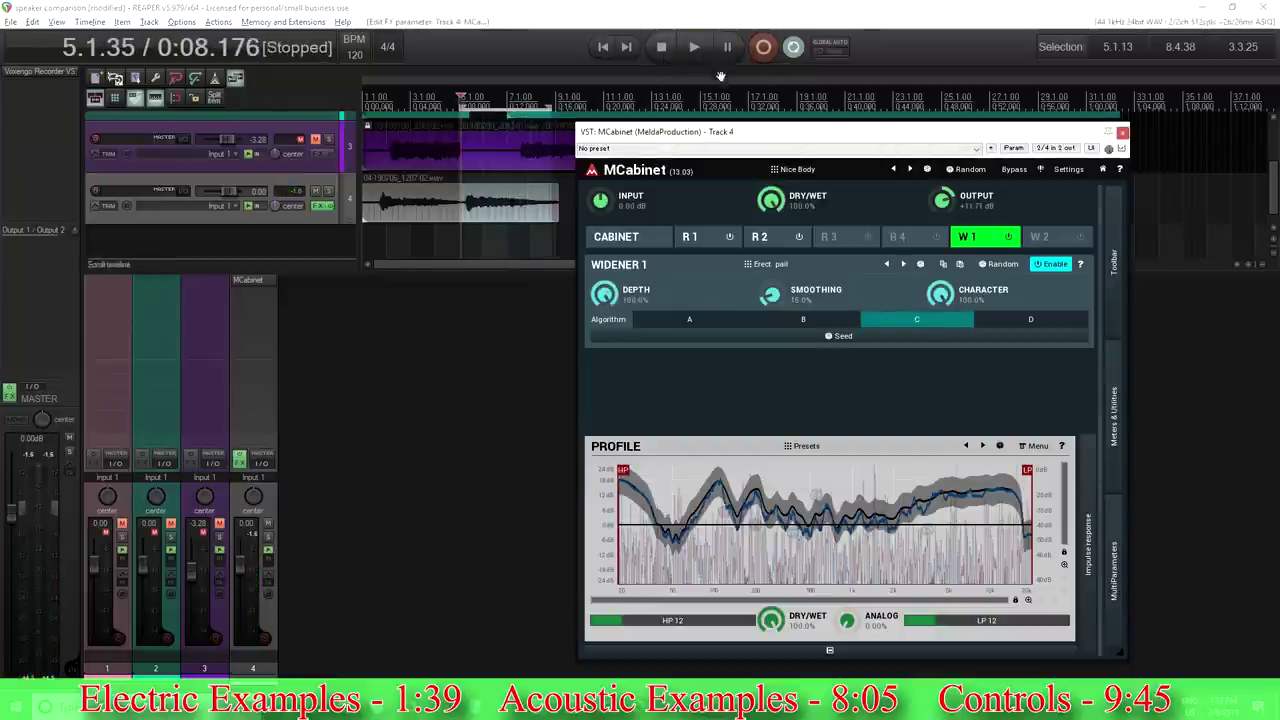
{"action": "left_click", "coordinate": [698, 47]}
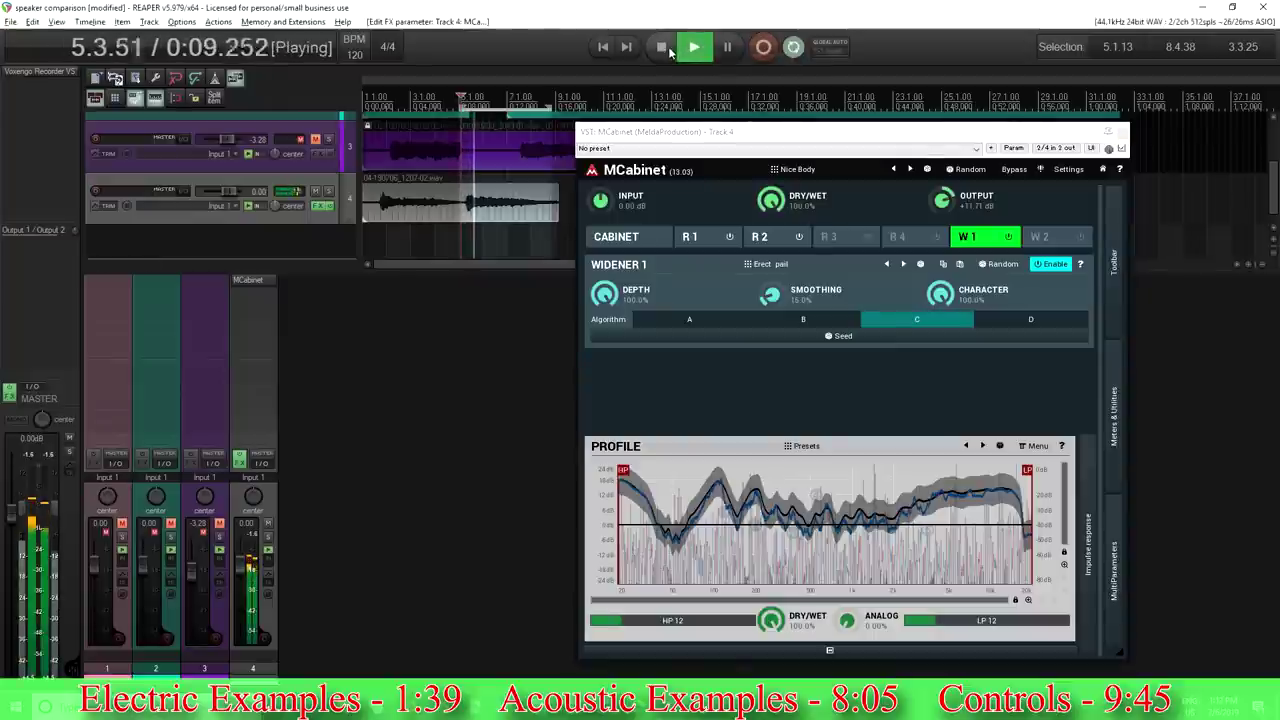
{"action": "left_click", "coordinate": [664, 49]}
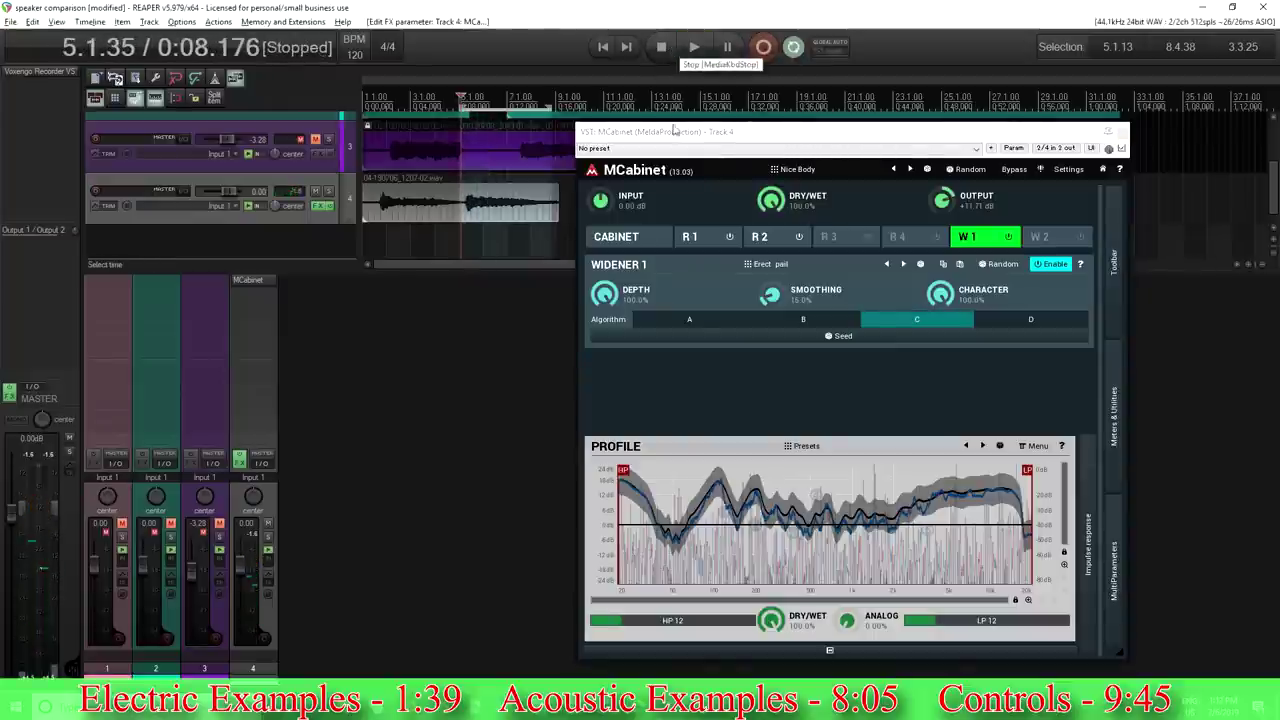
{"action": "left_click_drag", "start_coordinate": [604, 294], "coordinate": [604, 360]}
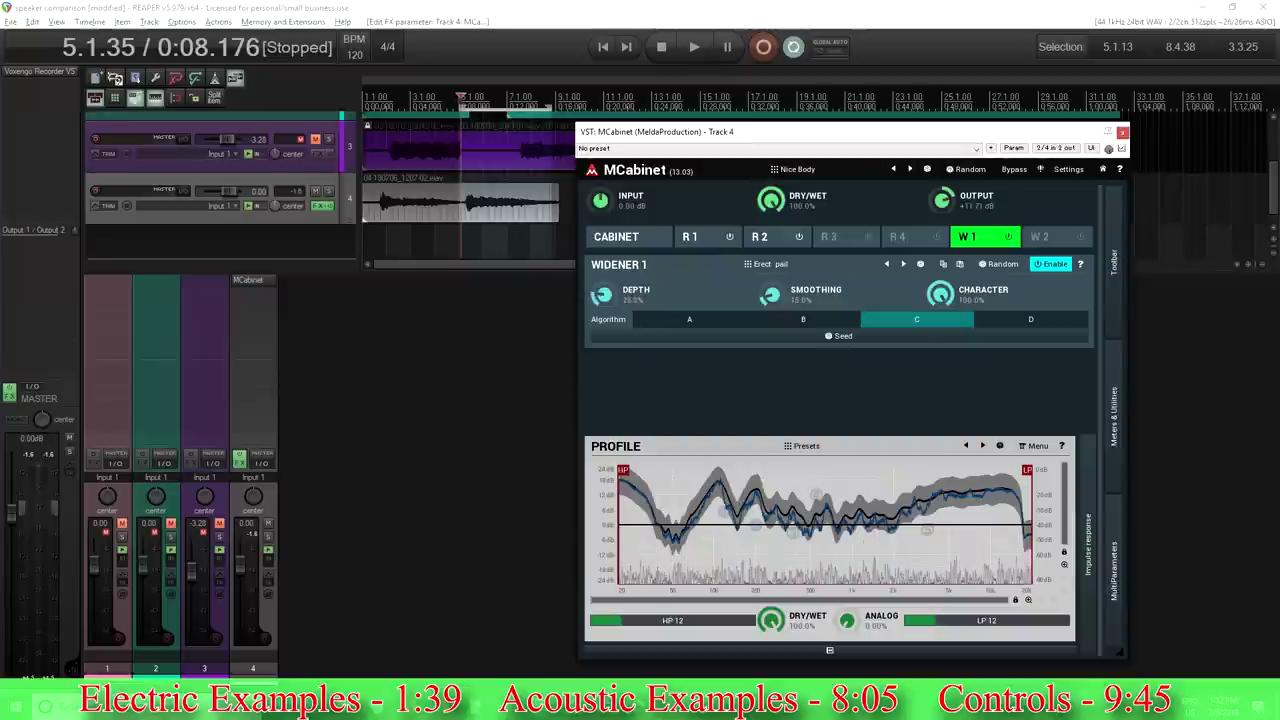
{"action": "left_click", "coordinate": [692, 48]}
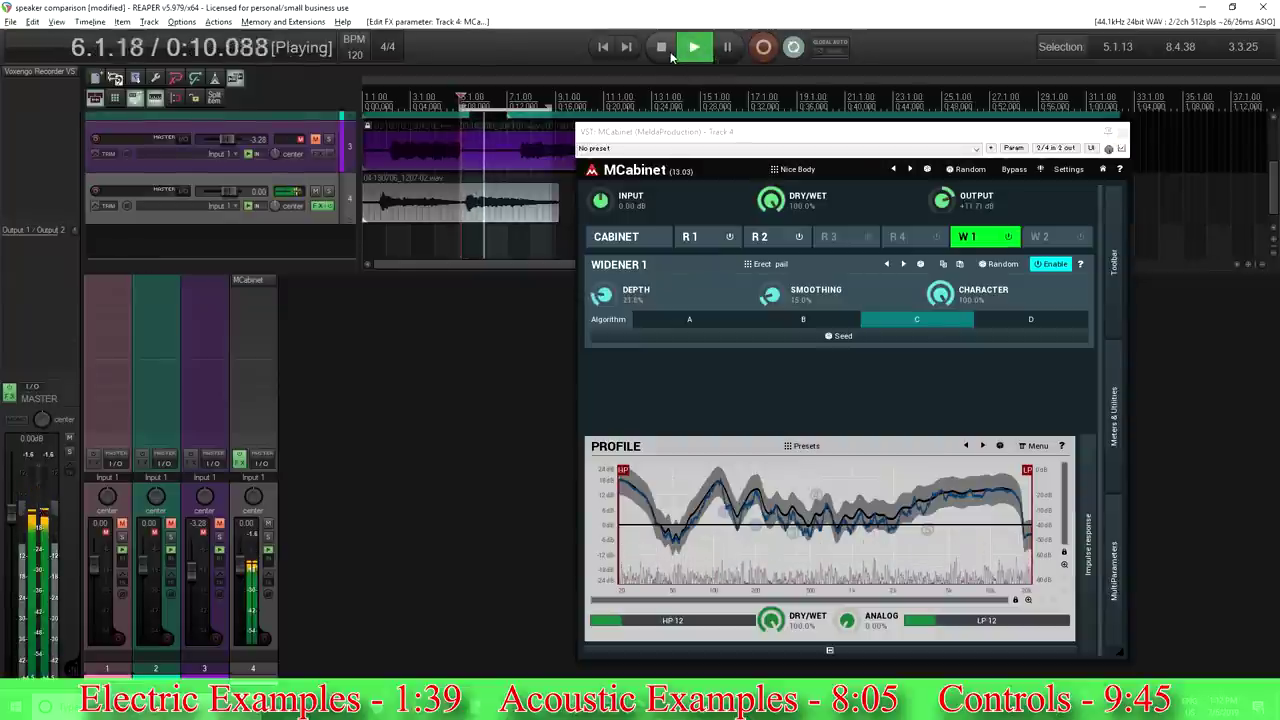
{"action": "left_click", "coordinate": [668, 50]}
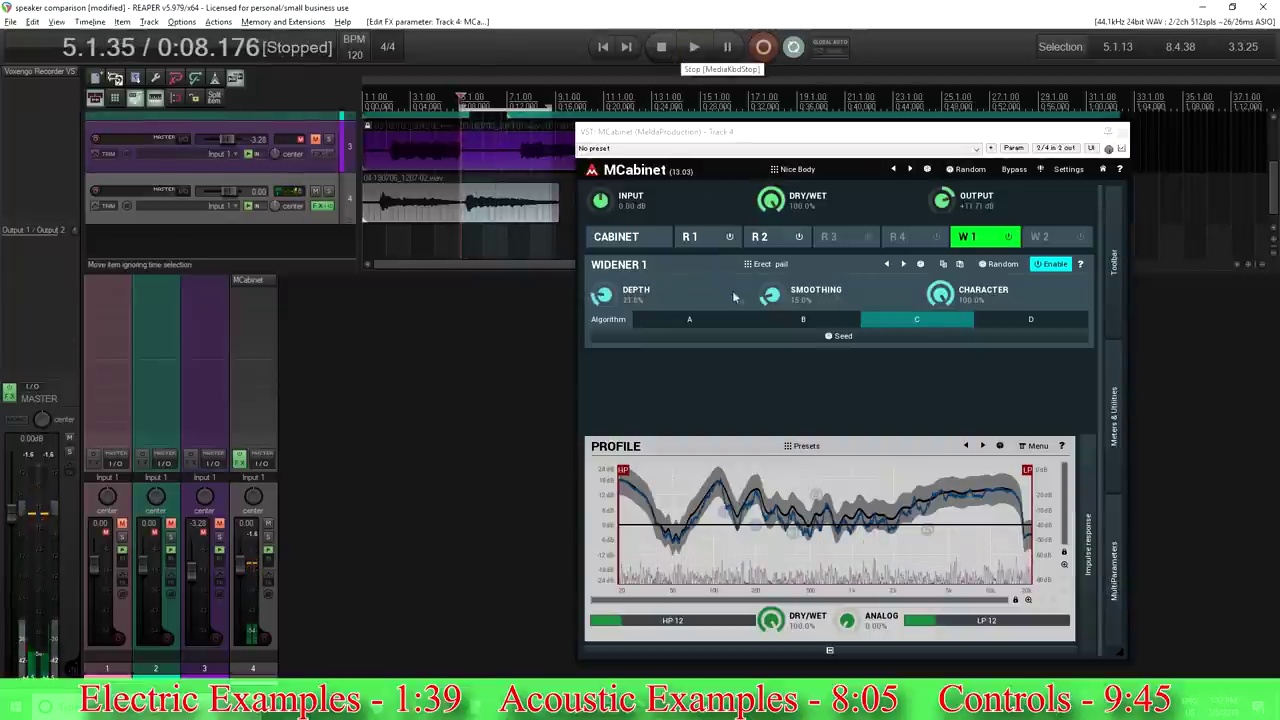
Set the cabinet Widening to Mono, play the selection, and go back to Widener 1.
{"action": "left_click", "coordinate": [620, 237]}
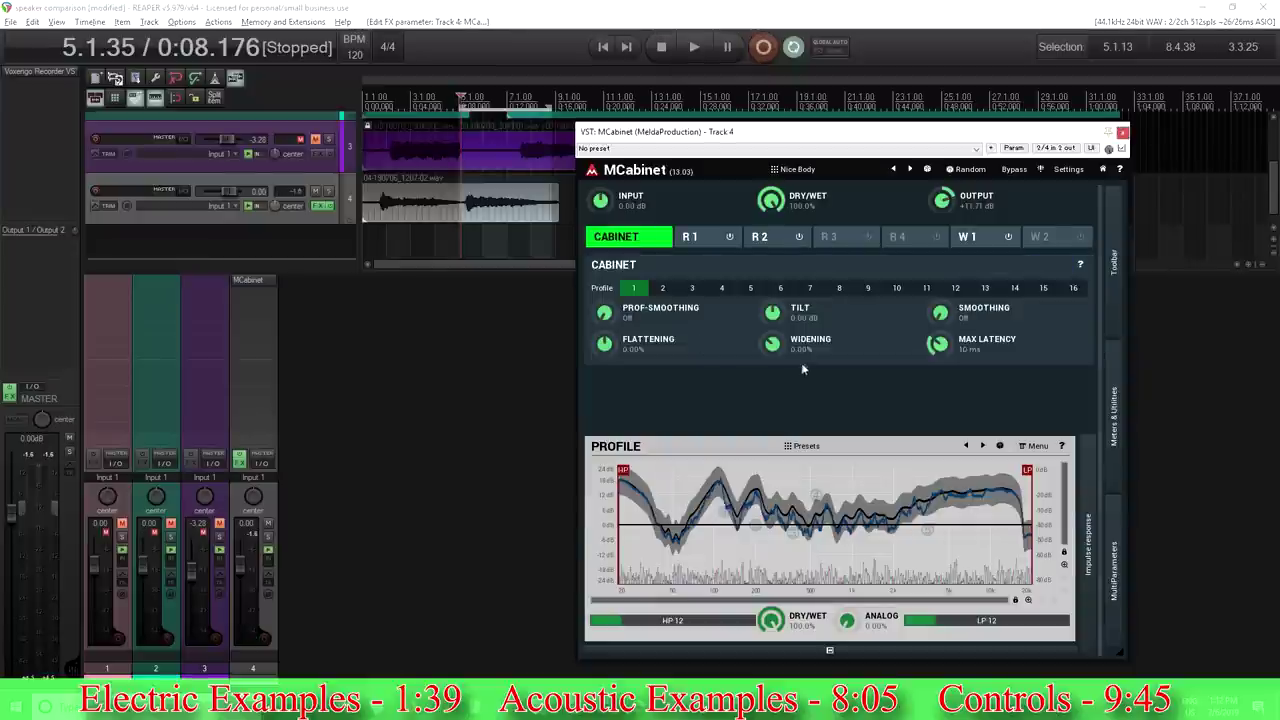
{"action": "left_click_drag", "start_coordinate": [773, 342], "coordinate": [773, 390]}
{"action": "left_click", "coordinate": [701, 50]}
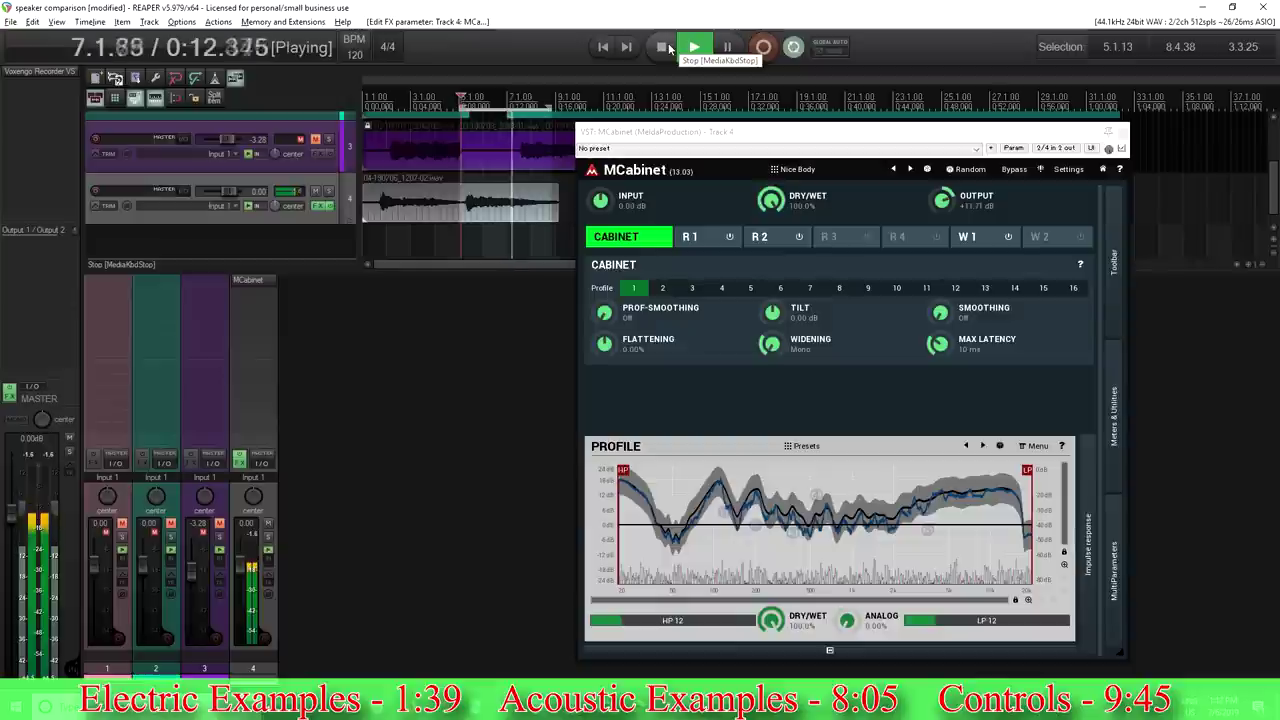
{"action": "left_click", "coordinate": [663, 48]}
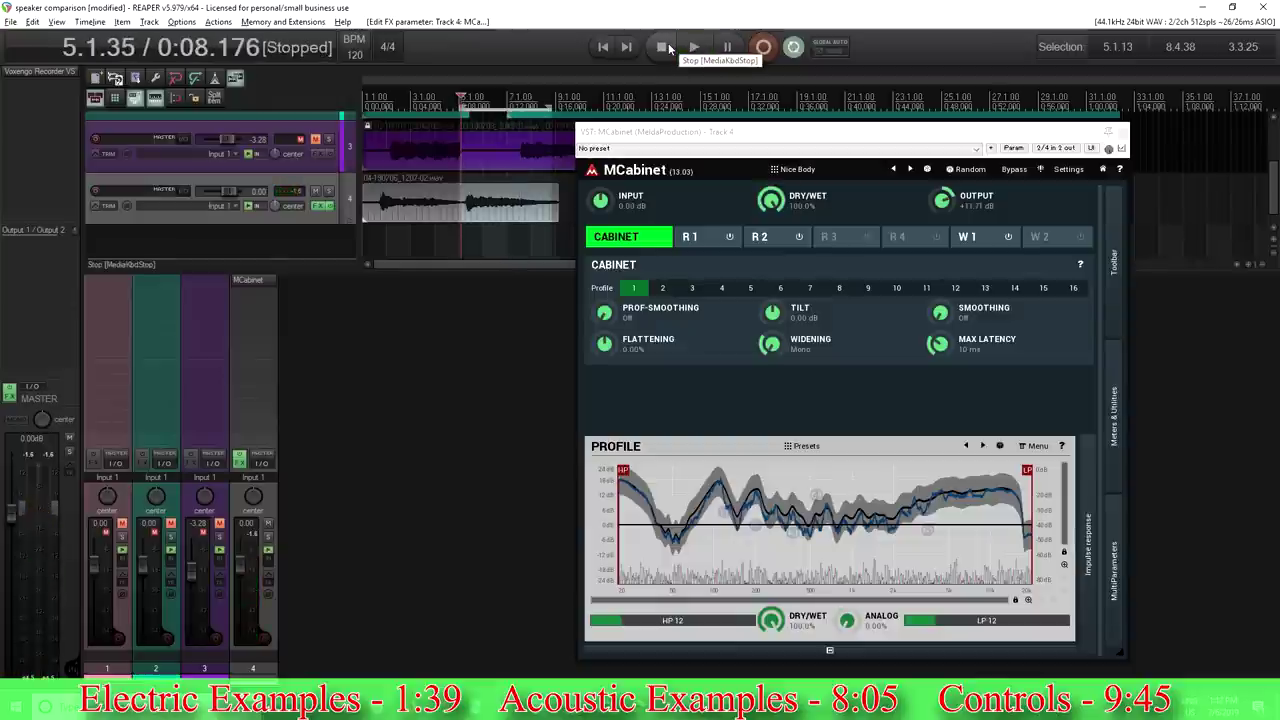
{"action": "left_click", "coordinate": [965, 237]}
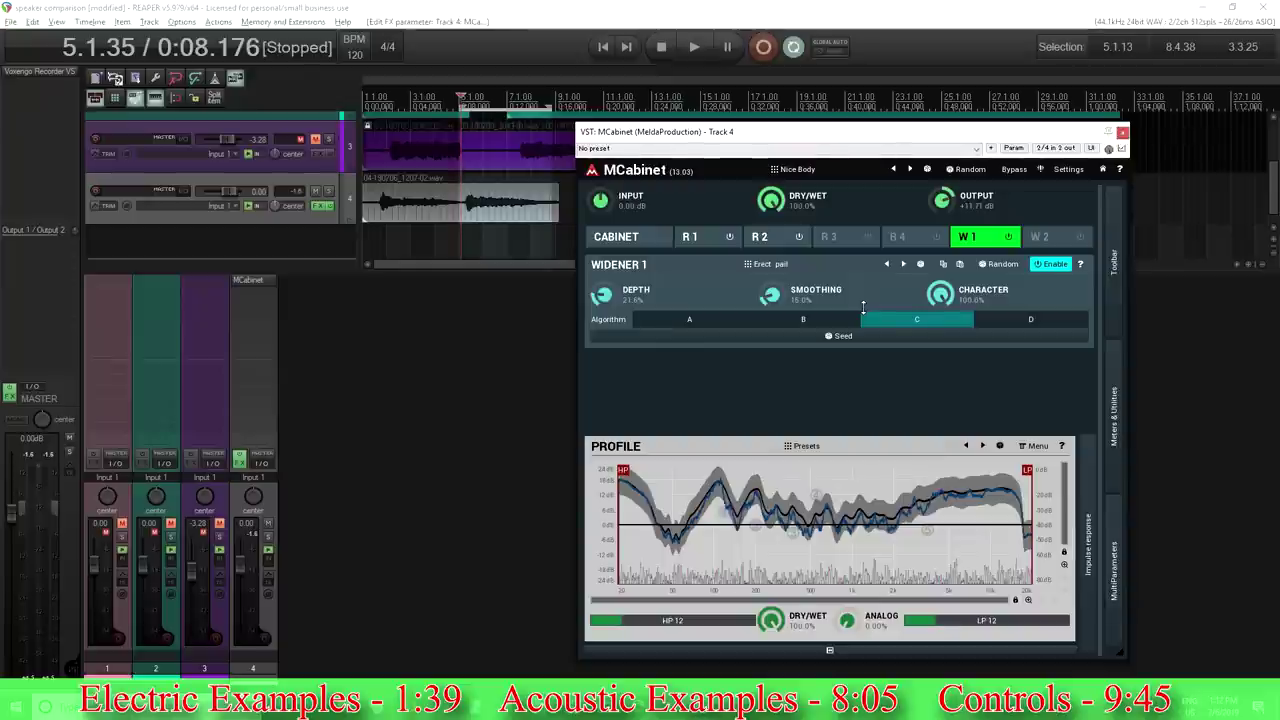
Move the MCabinet window up and left, opening and closing the Profile Menu without choosing.
{"action": "left_click_drag", "start_coordinate": [820, 140], "coordinate": [702, 147]}
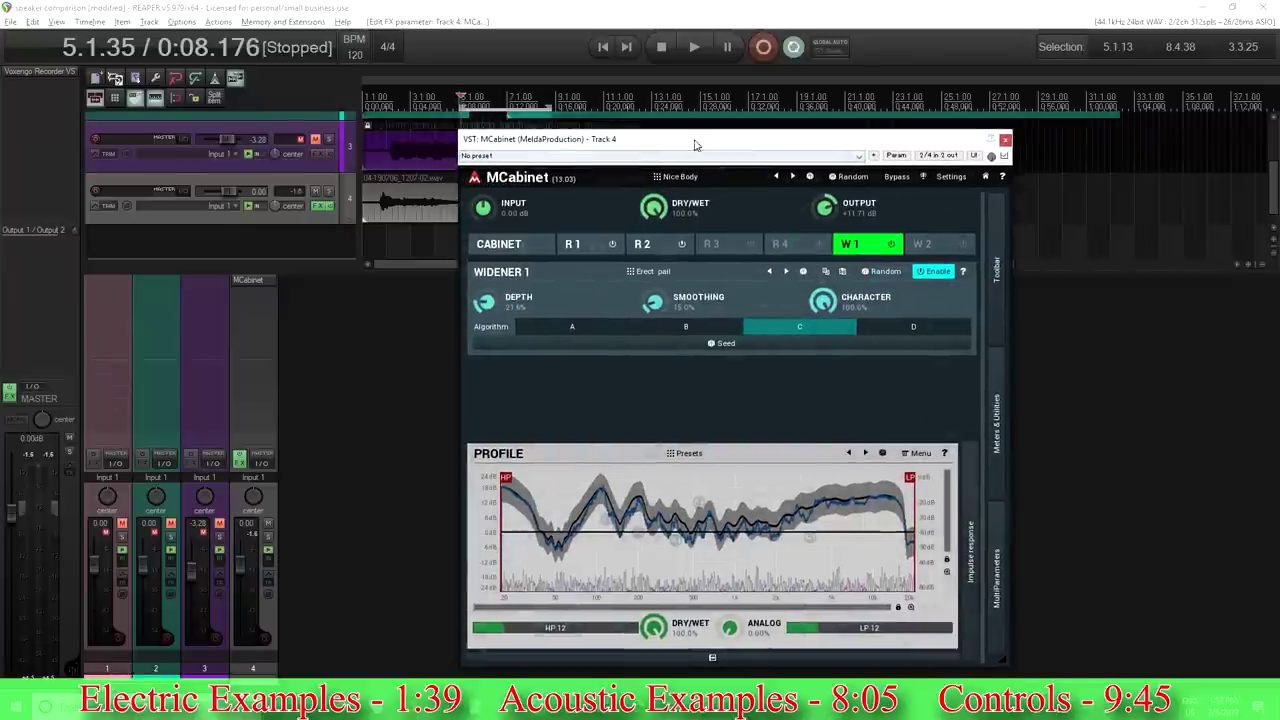
{"action": "left_click", "coordinate": [918, 457]}
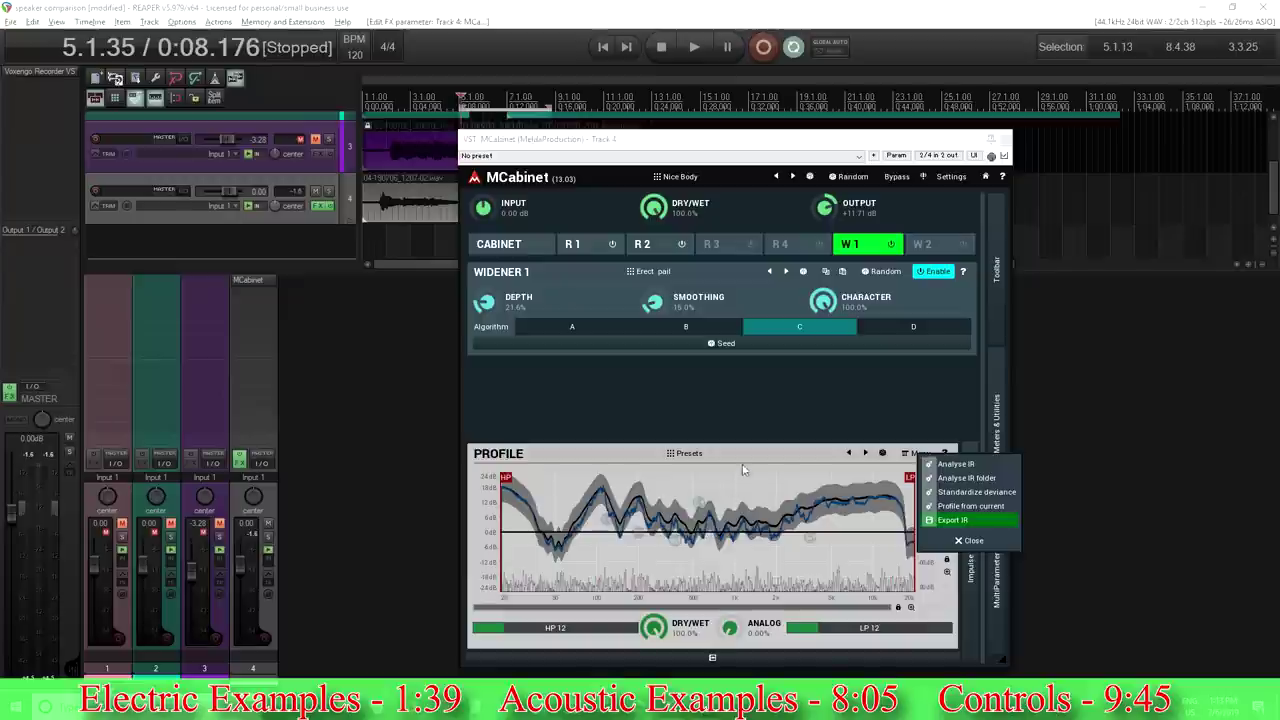
{"action": "left_click", "coordinate": [745, 400]}
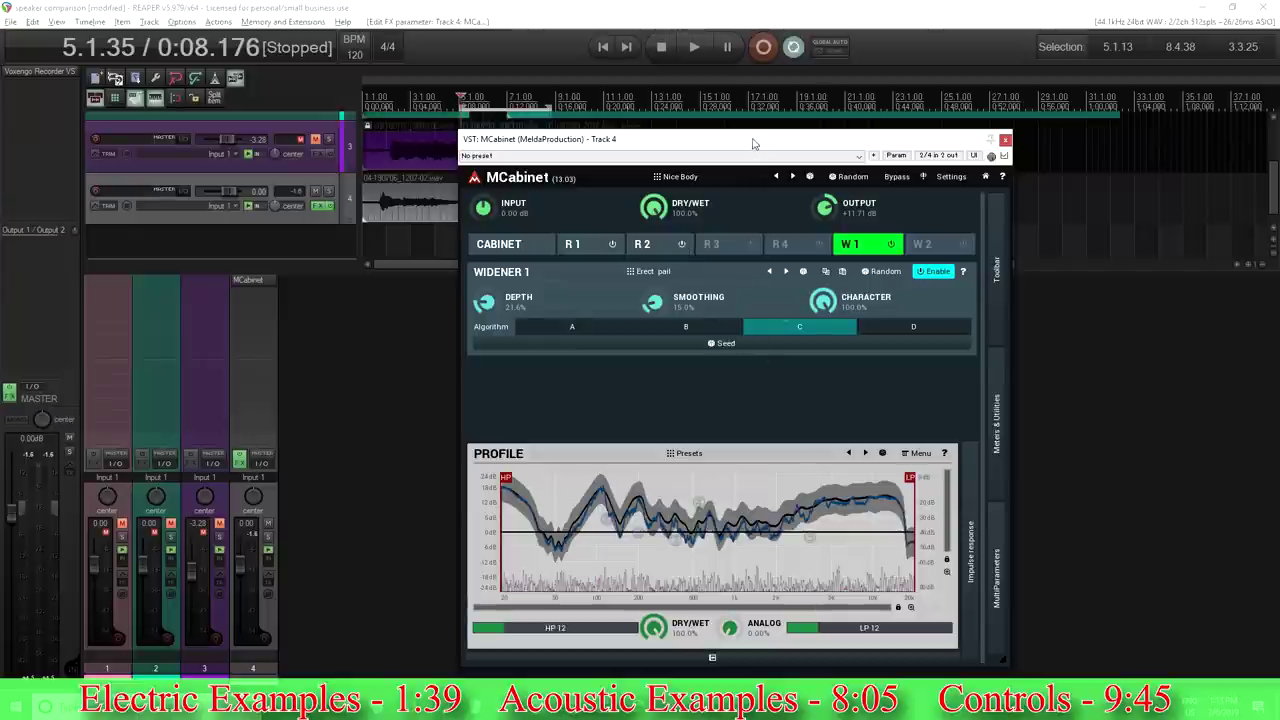
{"action": "left_click_drag", "start_coordinate": [754, 144], "coordinate": [728, 99]}
Show the impulse response graph and reset the cabinet Widening to 0.00%.
{"action": "left_click", "coordinate": [950, 497]}
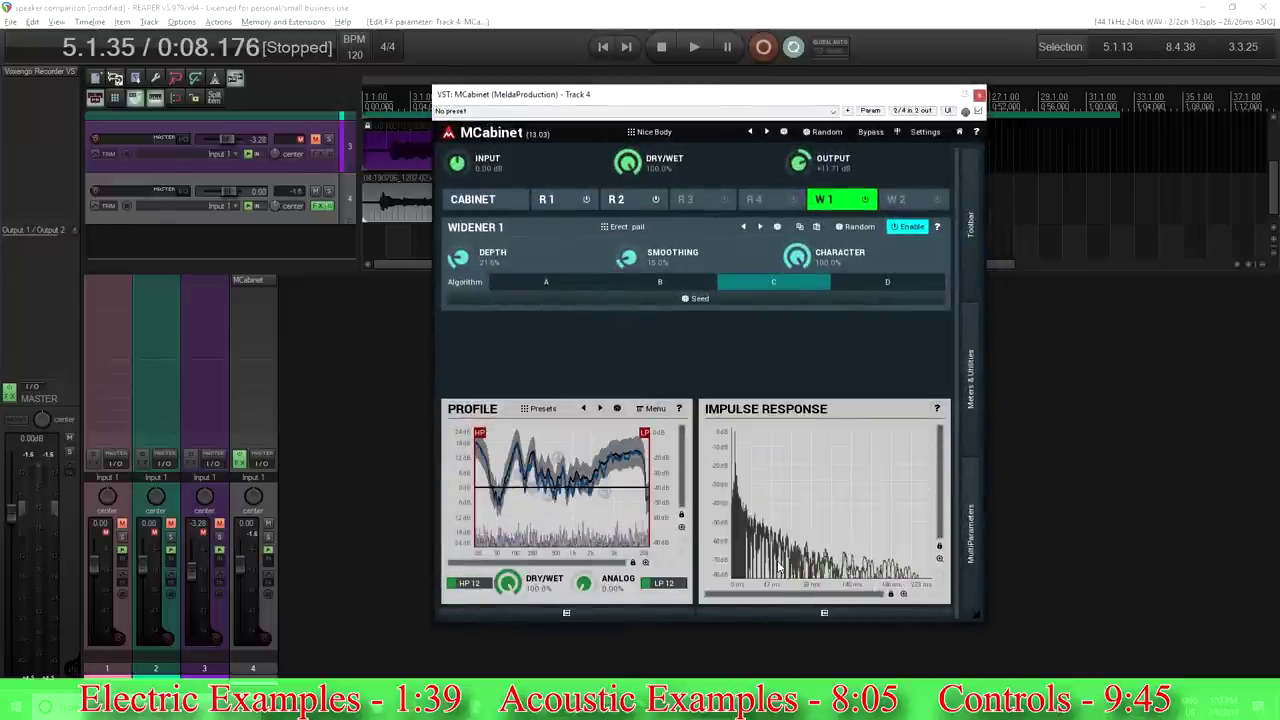
{"action": "left_click", "coordinate": [484, 206]}
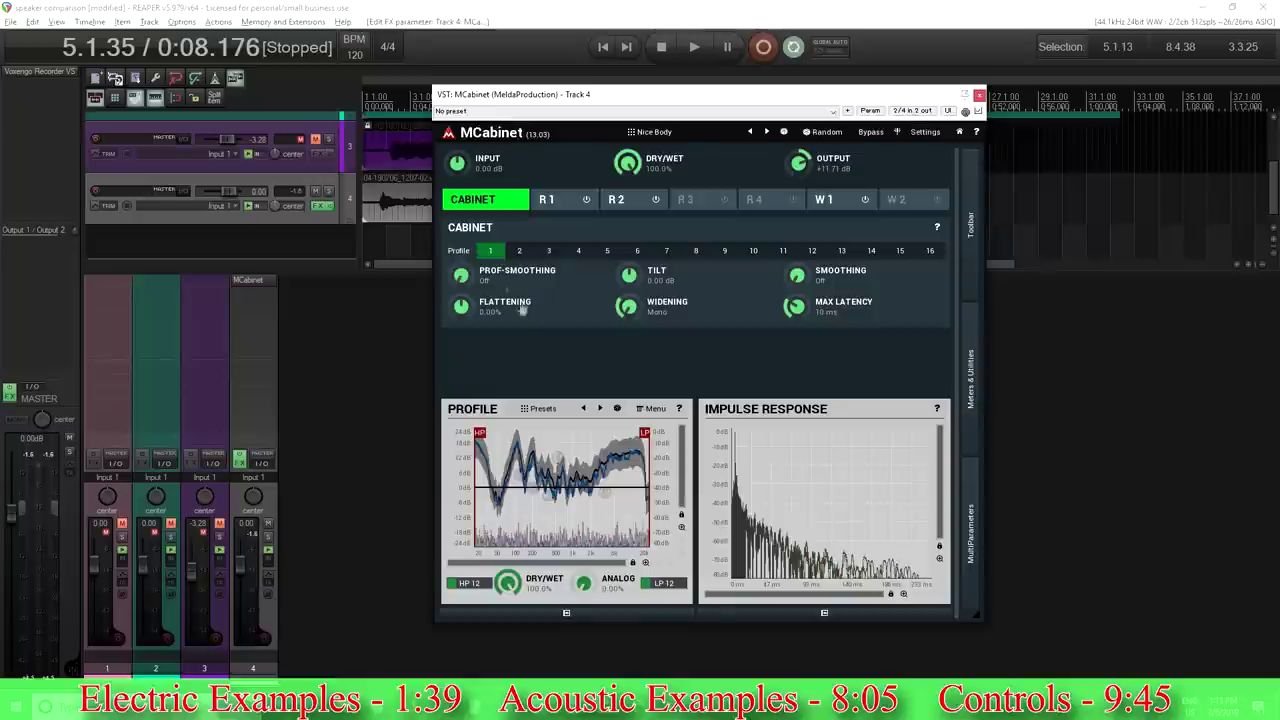
{"action": "double_click", "coordinate": [627, 306]}
Raise Widener 1 Depth to about 95.6%, then switch off Resonator 2 and Widener 1.
{"action": "left_click", "coordinate": [835, 206]}
{"action": "left_click_drag", "start_coordinate": [459, 258], "coordinate": [459, 210]}
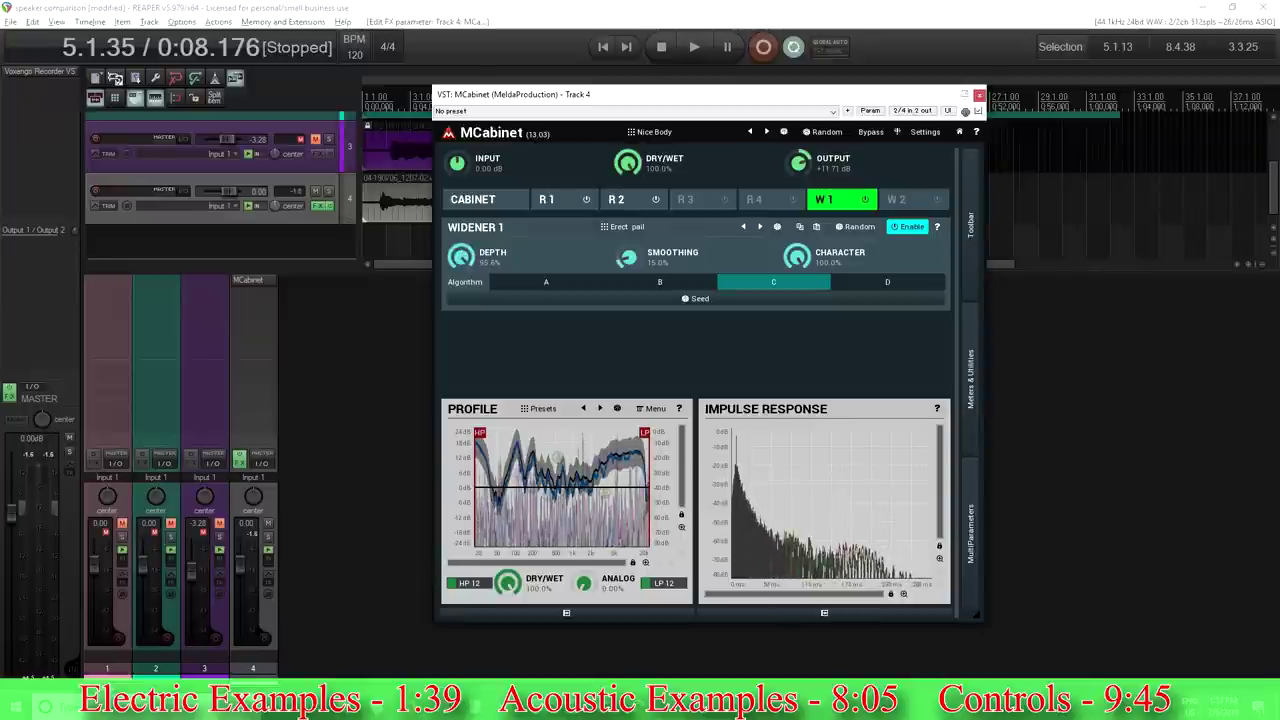
{"action": "left_click", "coordinate": [656, 200]}
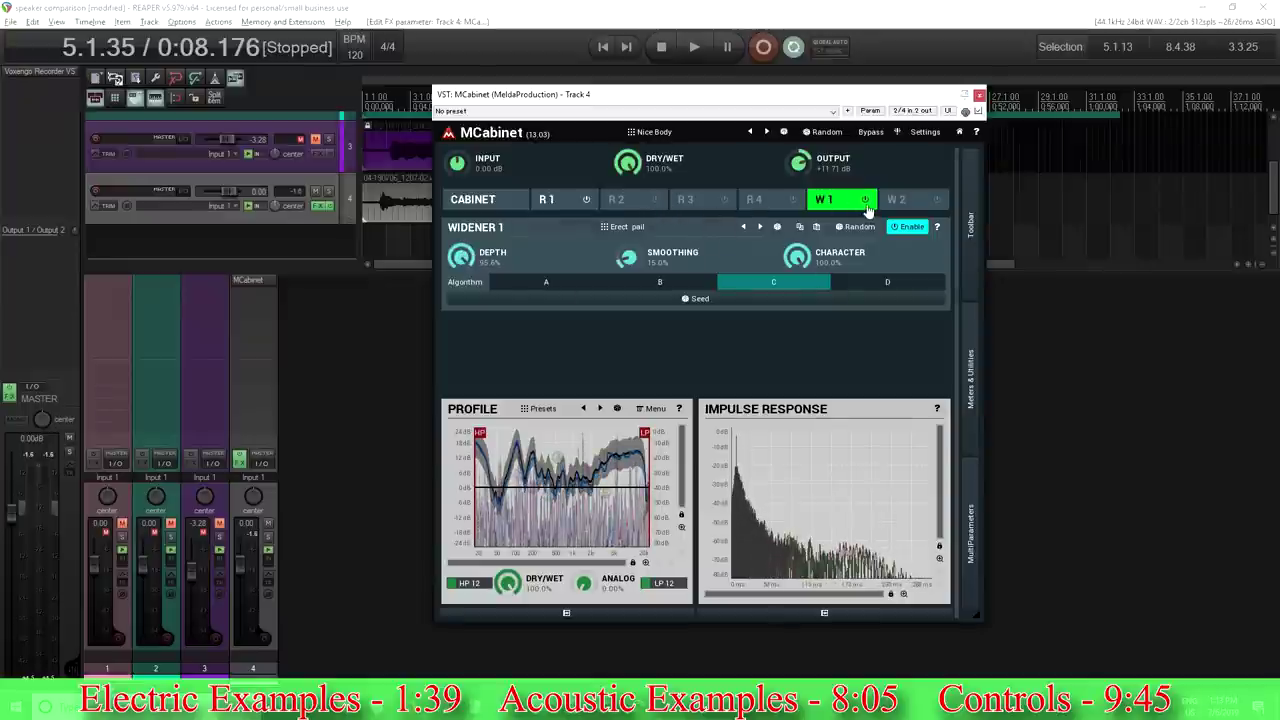
{"action": "left_click", "coordinate": [866, 201]}
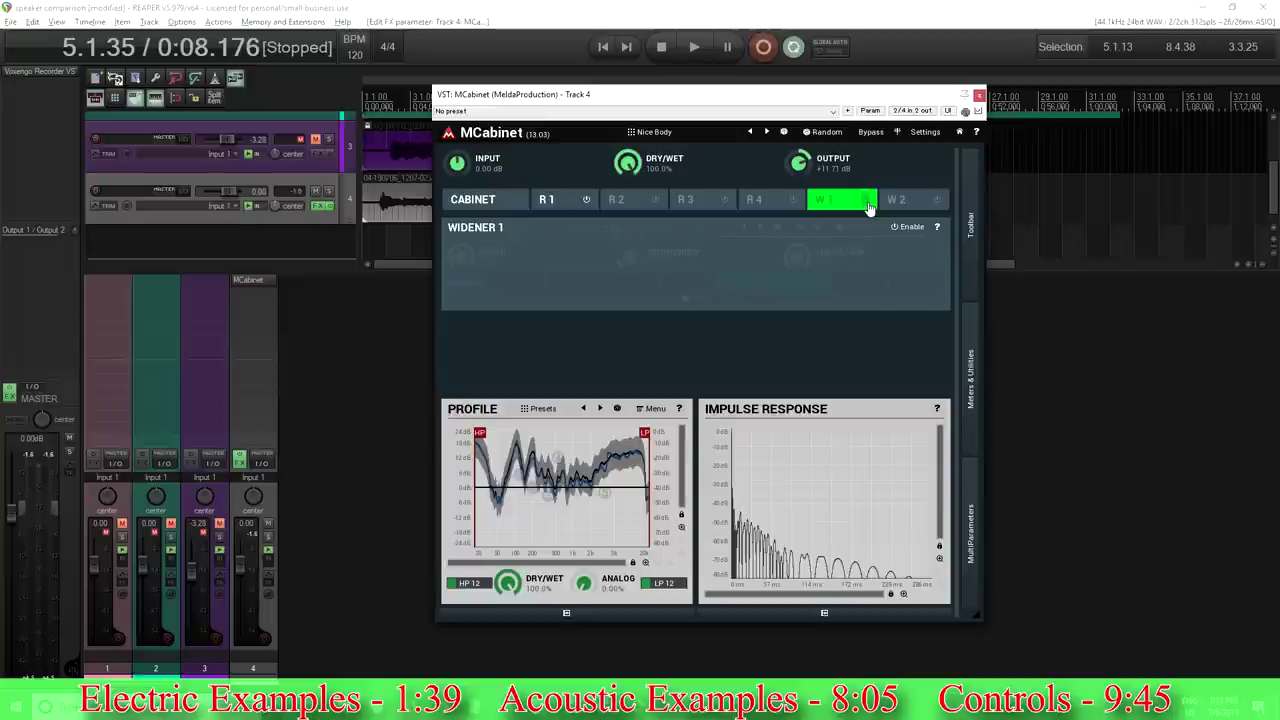
Show the MultiParameters panel with M1 below 50%, and return to the Cabinet settings.
{"action": "left_click", "coordinate": [970, 535]}
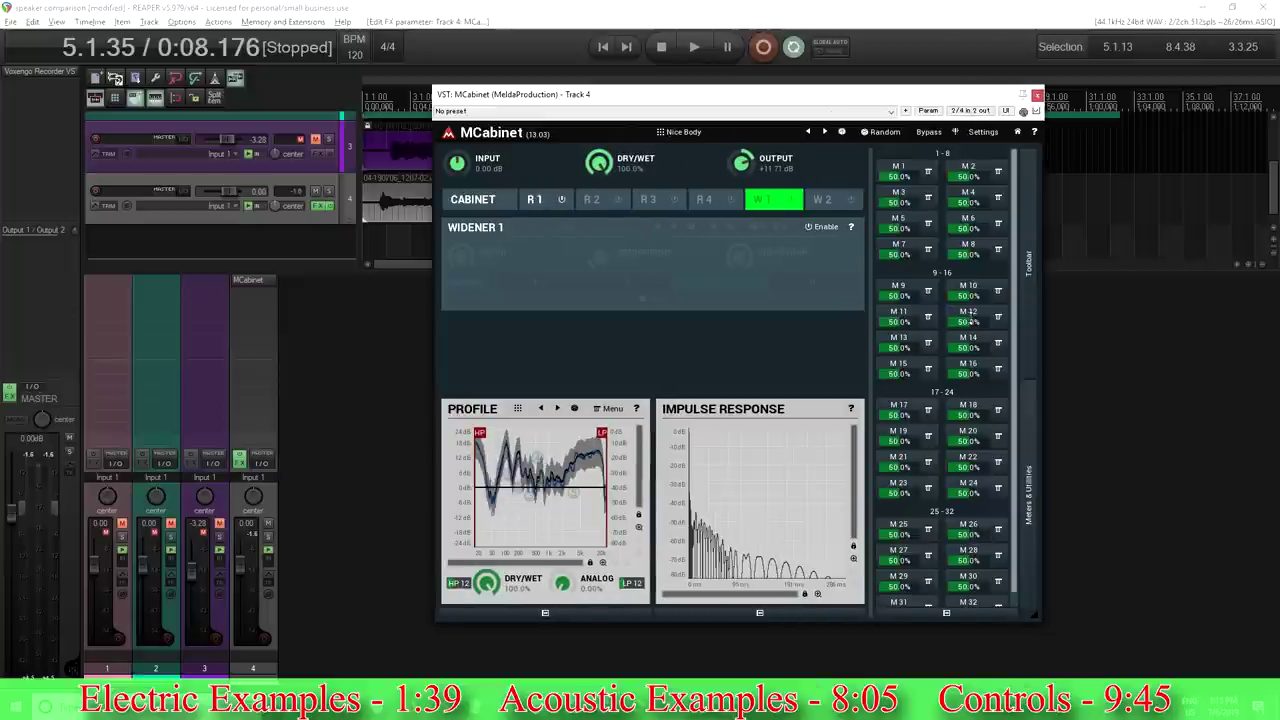
{"action": "mouse_move", "coordinate": [900, 176]}
{"action": "left_mouse_down"}
{"action": "mouse_move", "coordinate": [900, 200]}
{"action": "mouse_move", "coordinate": [900, 168]}
{"action": "left_mouse_up"}
{"action": "left_click", "coordinate": [544, 205]}
{"action": "left_click", "coordinate": [475, 203]}
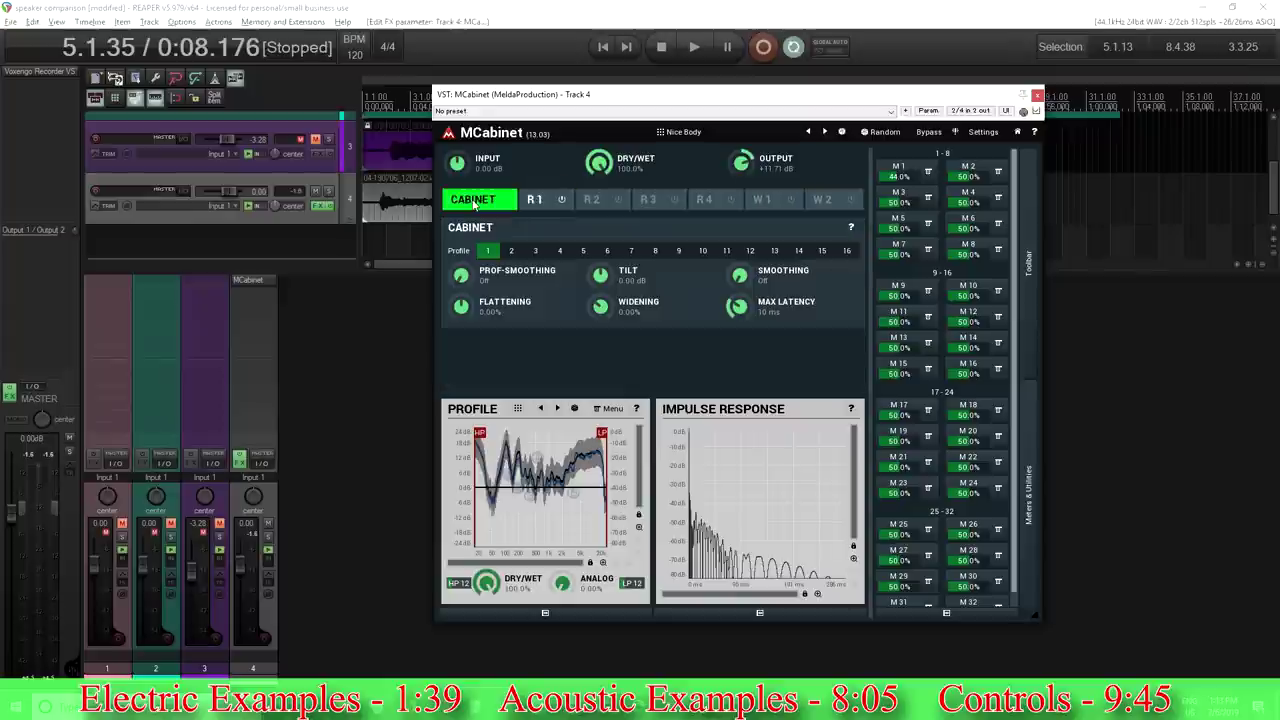